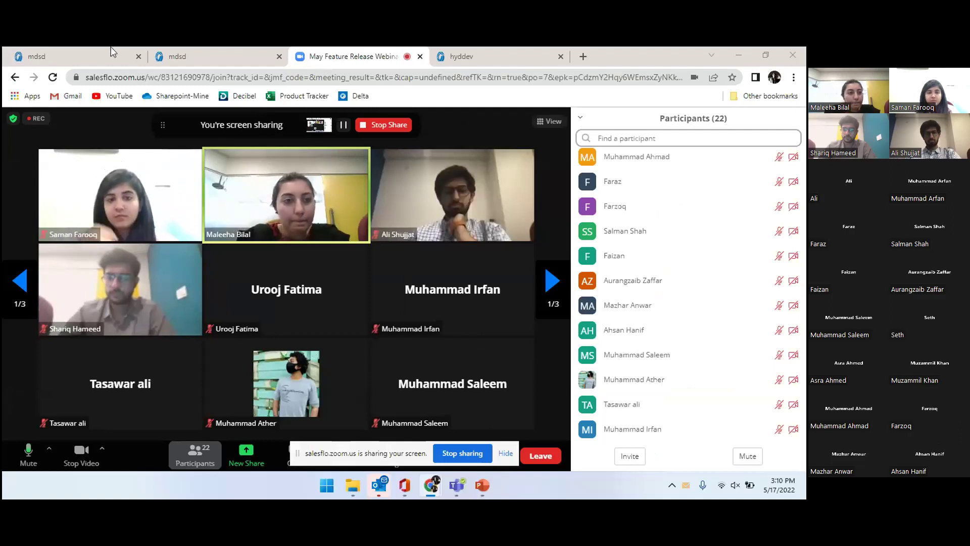
pyautogui.click(122, 30)
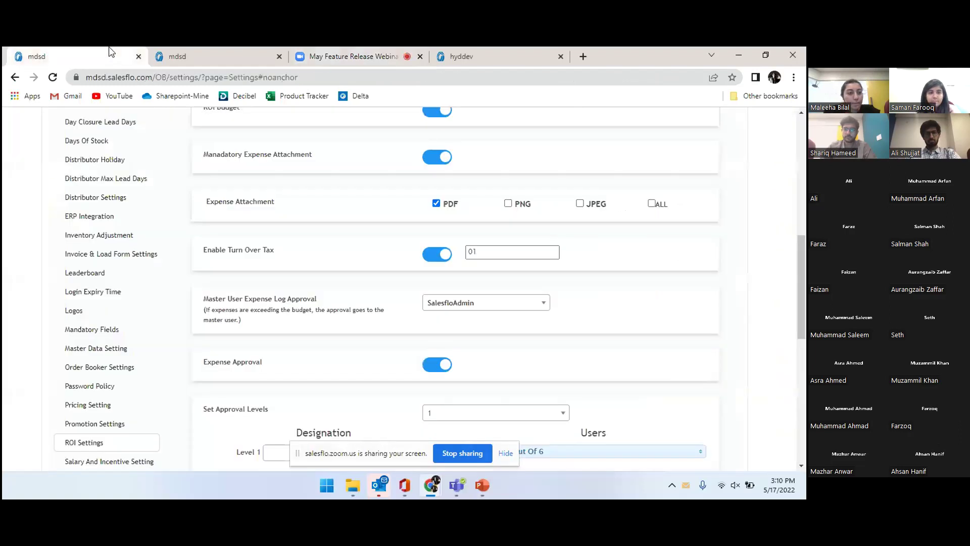
pyautogui.click(349, 56)
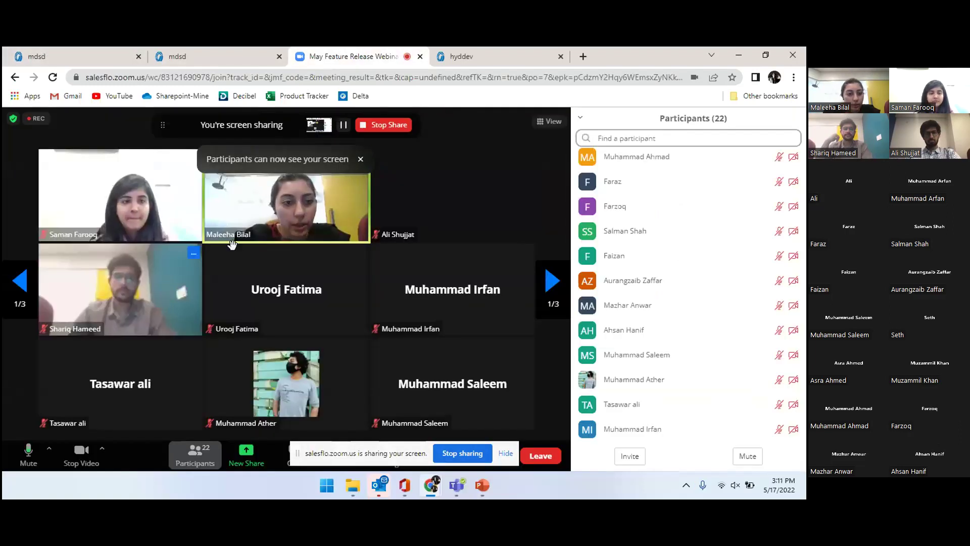
pyautogui.click(104, 53)
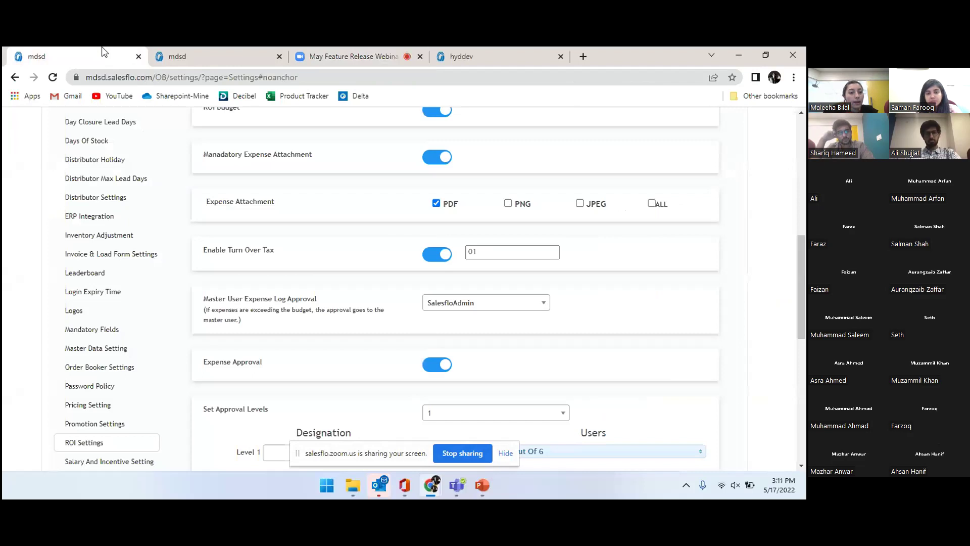
pyautogui.scroll(8, 206, 248)
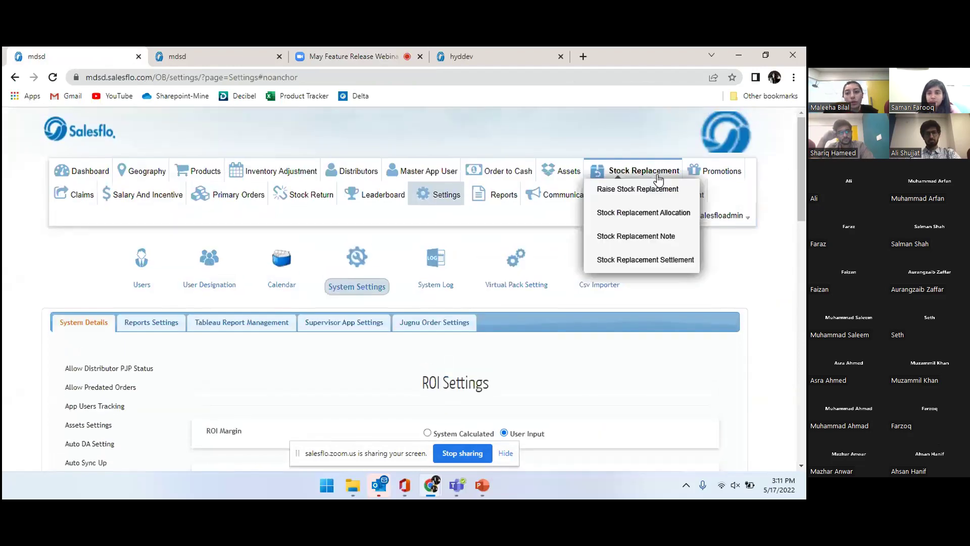
# Step: Open the ROI module on its Expenses page
pyautogui.click(207, 52)
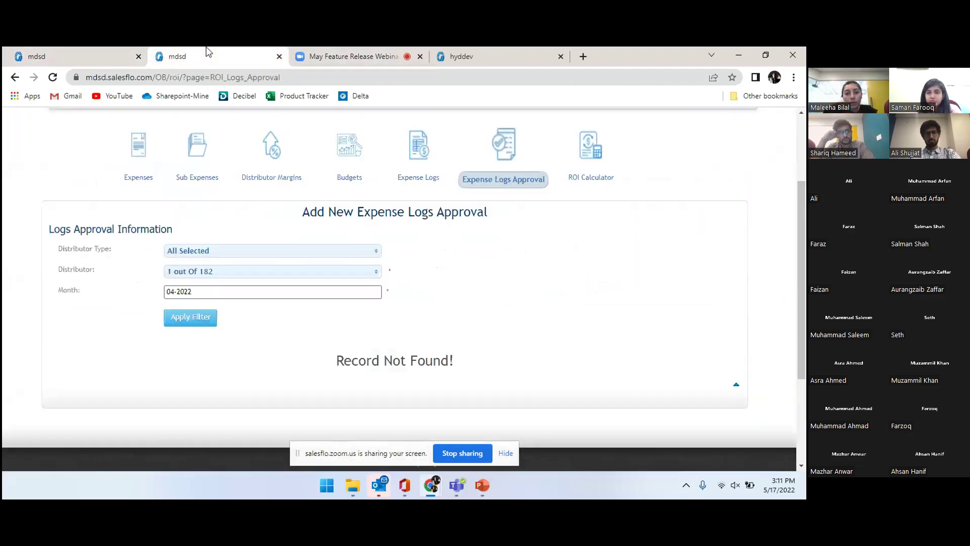
pyautogui.click(481, 186)
pyautogui.moveTo(628, 198)
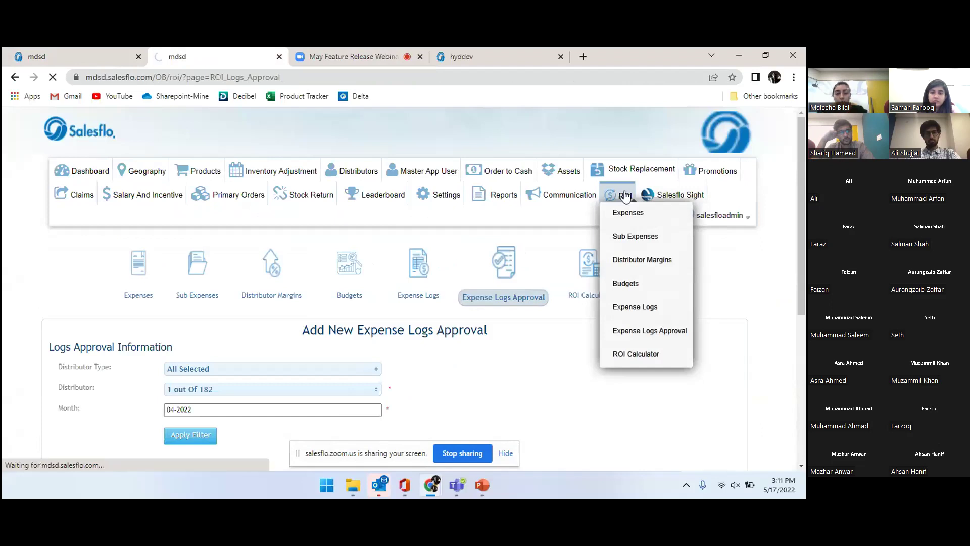
pyautogui.scroll(-5, 7, 278)
pyautogui.scroll(5, 7, 278)
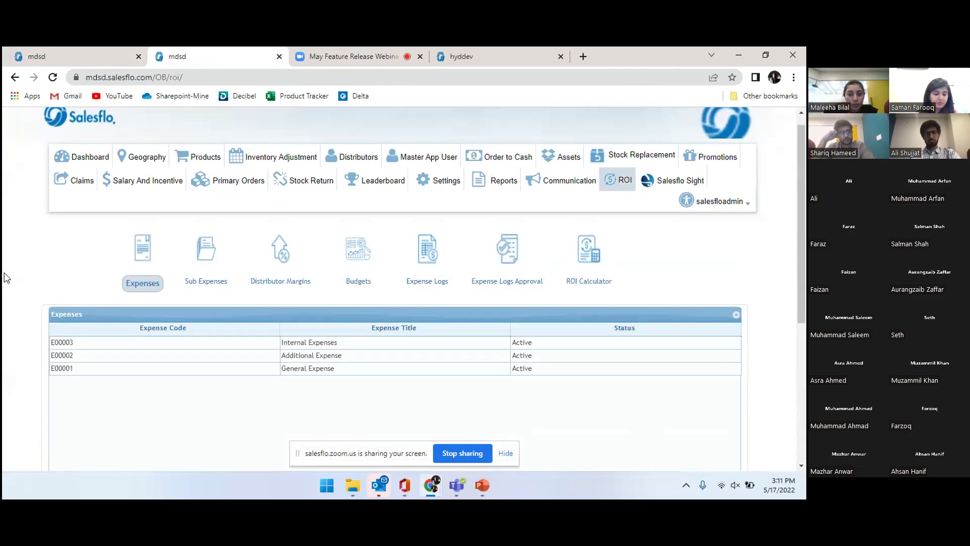
# Step: Examine the ROI Settings in System Settings, covering margins, budget, expense attachments, turnover tax and approval levels
pyautogui.click(25, 51)
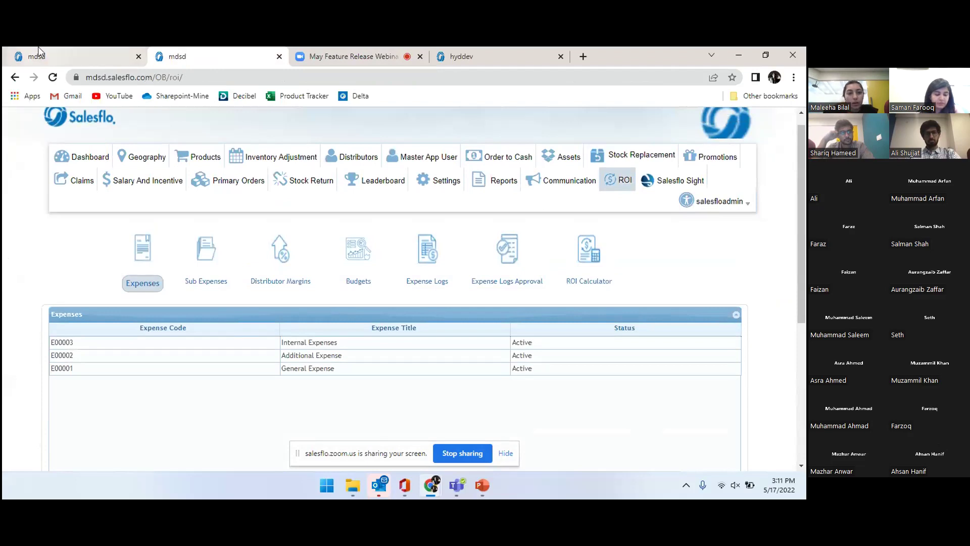
pyautogui.scroll(-10, 53, 323)
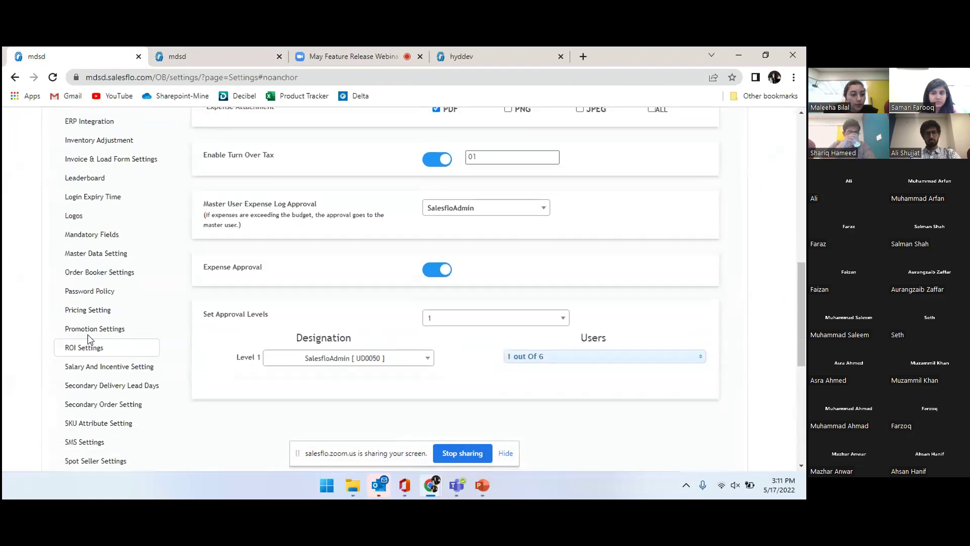
pyautogui.click(89, 348)
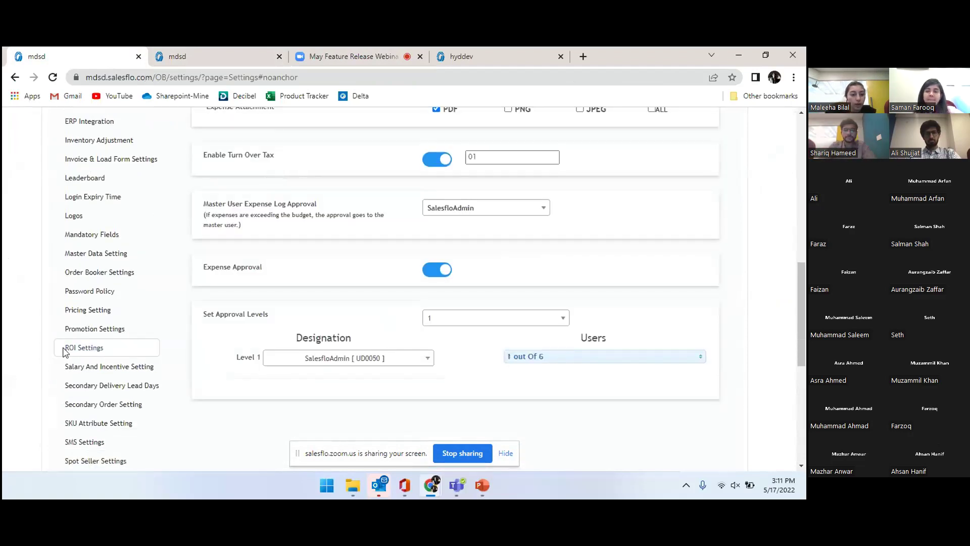
pyautogui.scroll(5, 251, 284)
pyautogui.scroll(5, 251, 285)
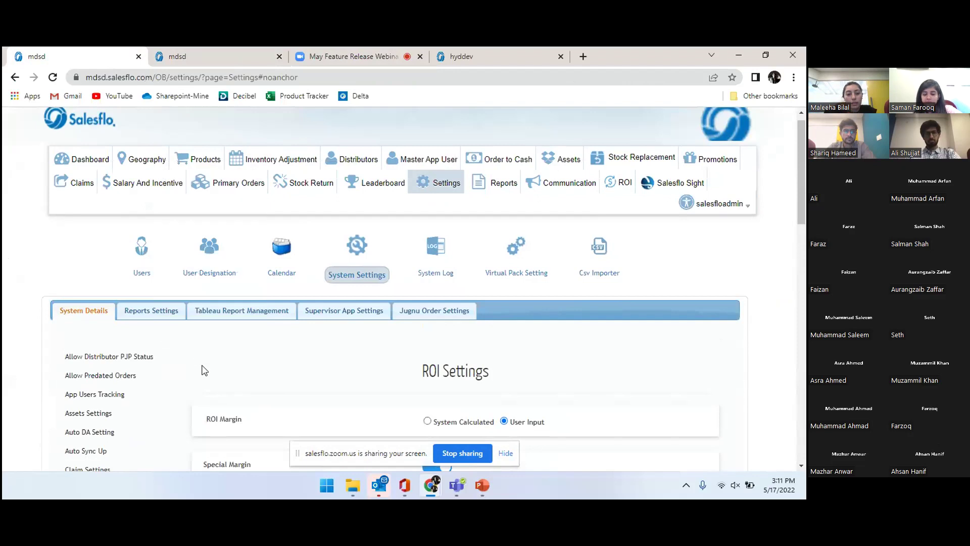
pyautogui.scroll(-2, 205, 371)
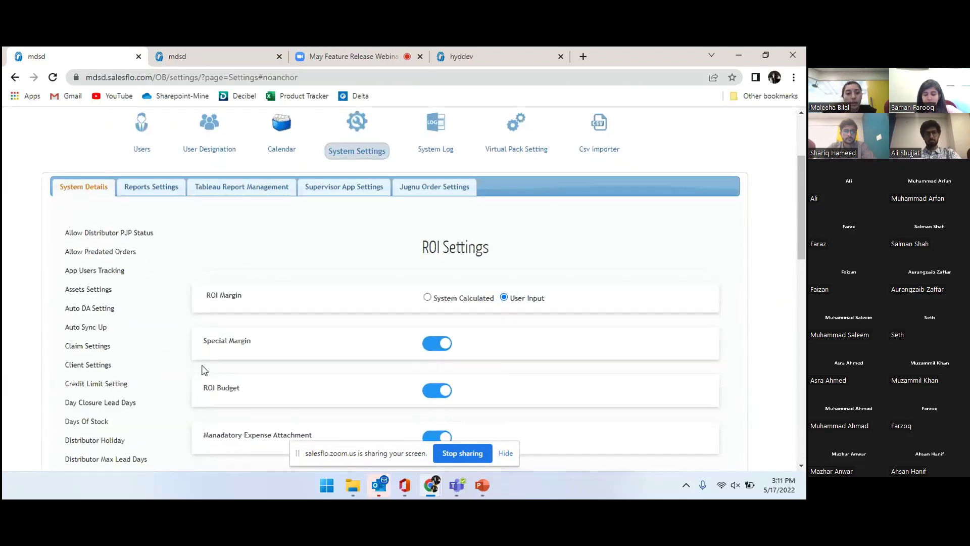
pyautogui.scroll(-2, 205, 371)
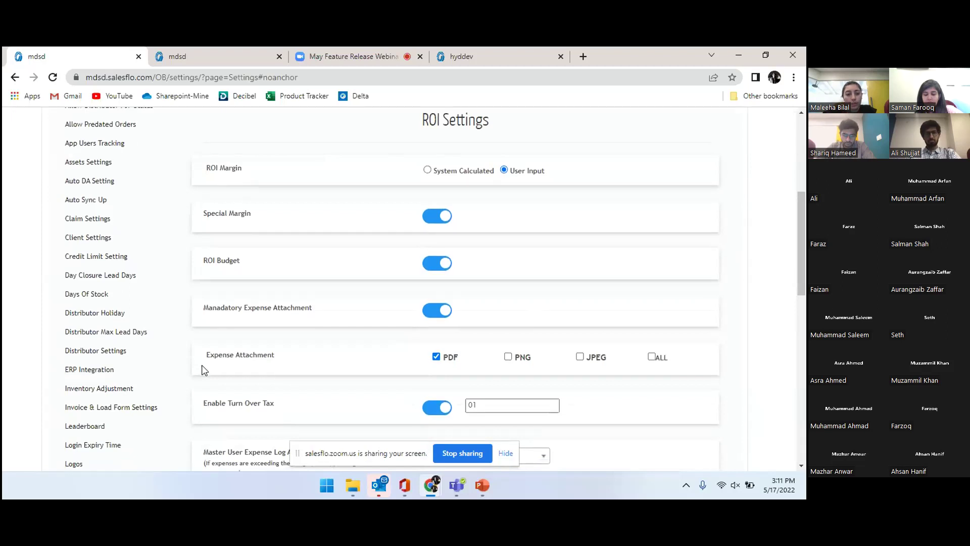
# Step: Return to the ROI module and review the list of expenses
pyautogui.click(172, 51)
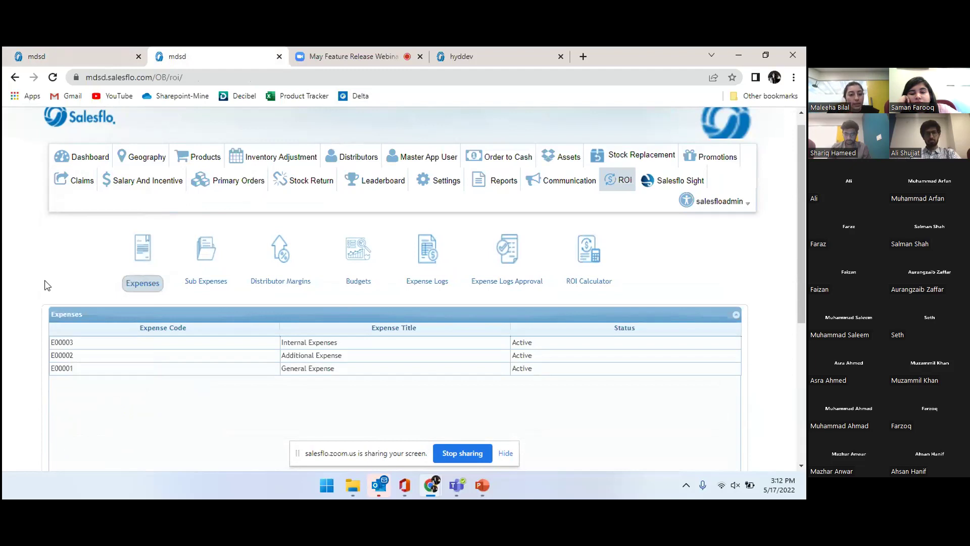
pyautogui.scroll(-3, 65, 293)
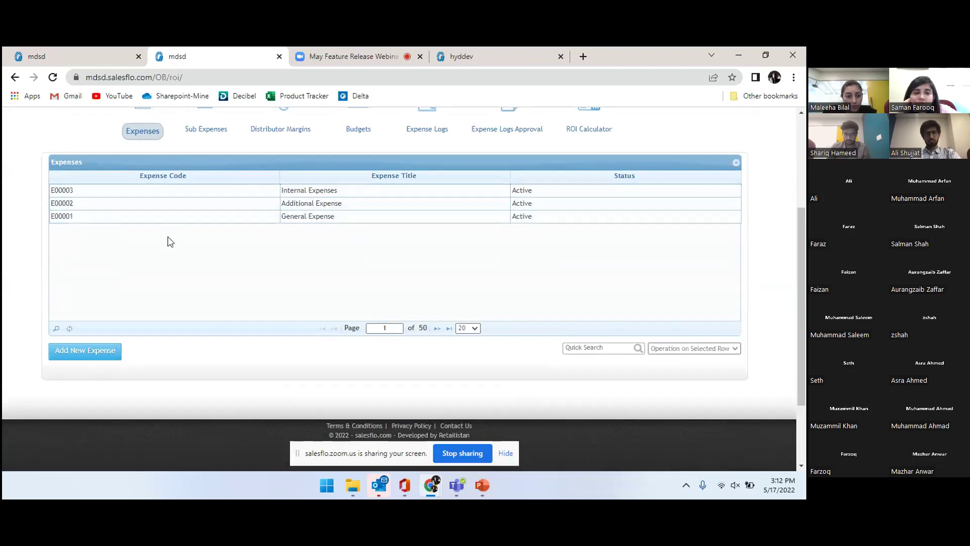
pyautogui.scroll(1, 171, 242)
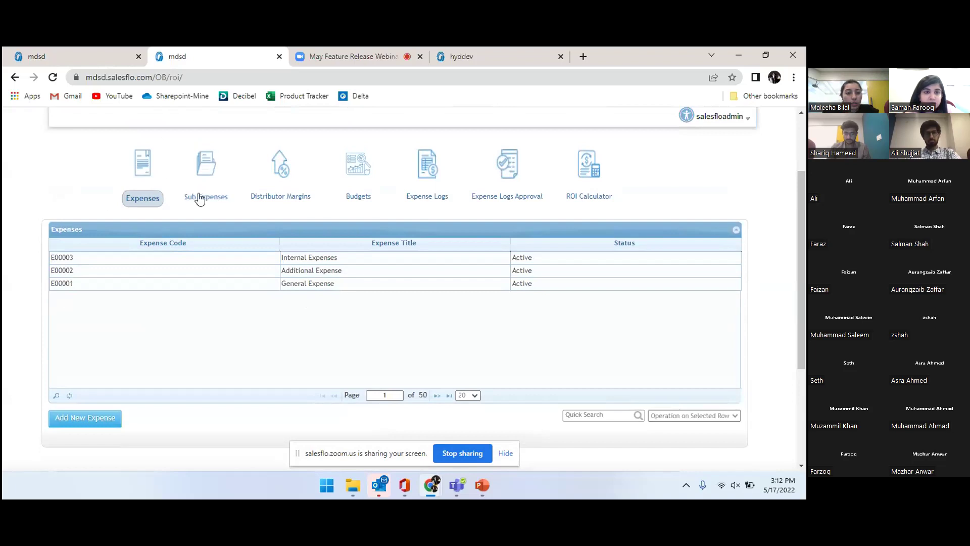
# Step: View the record of the Internet sub expense in the ROI Sub Expenses list and return to the list
pyautogui.click(212, 158)
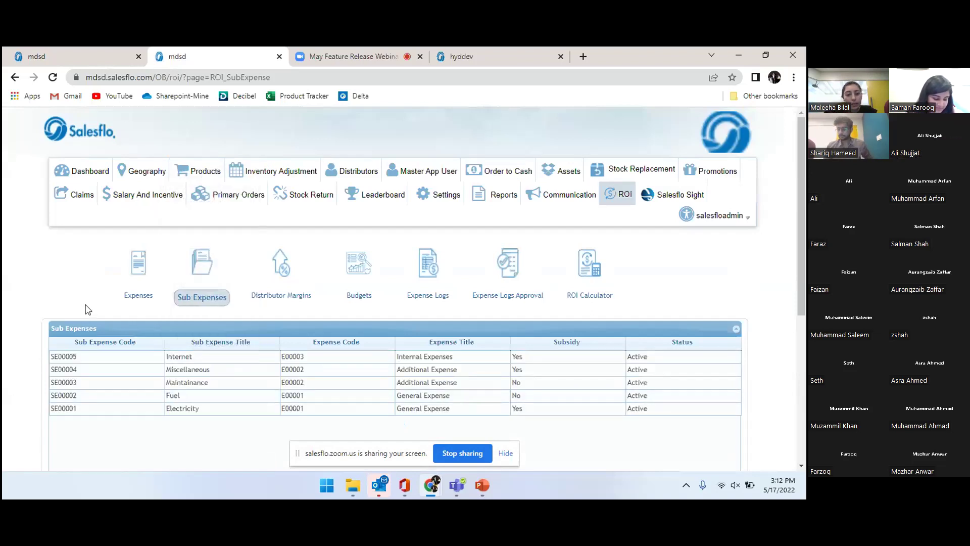
pyautogui.scroll(-2, 88, 310)
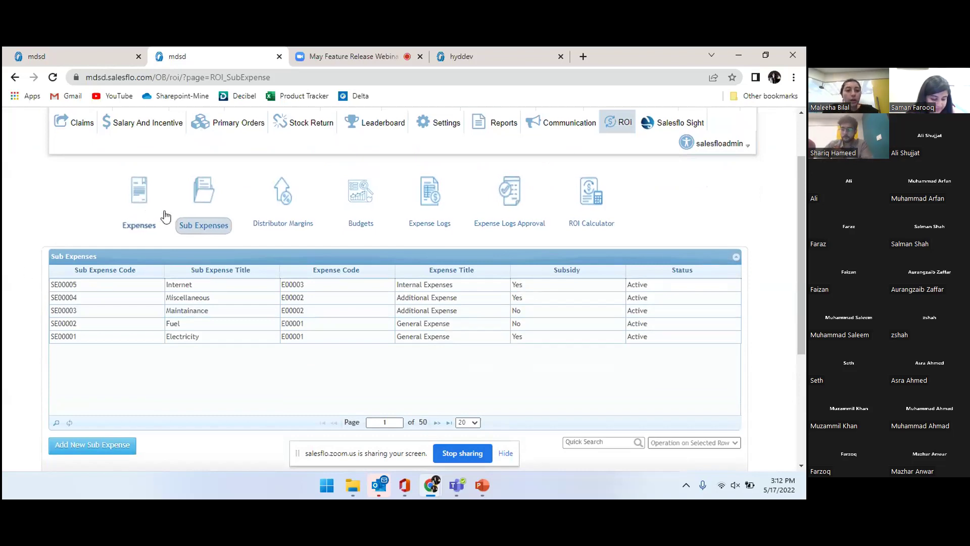
pyautogui.rightClick(218, 285)
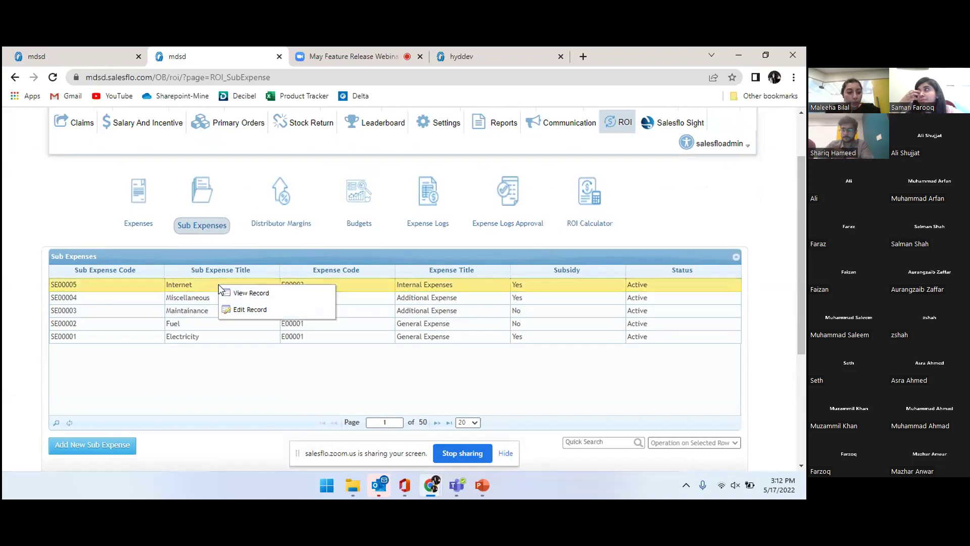
pyautogui.click(230, 295)
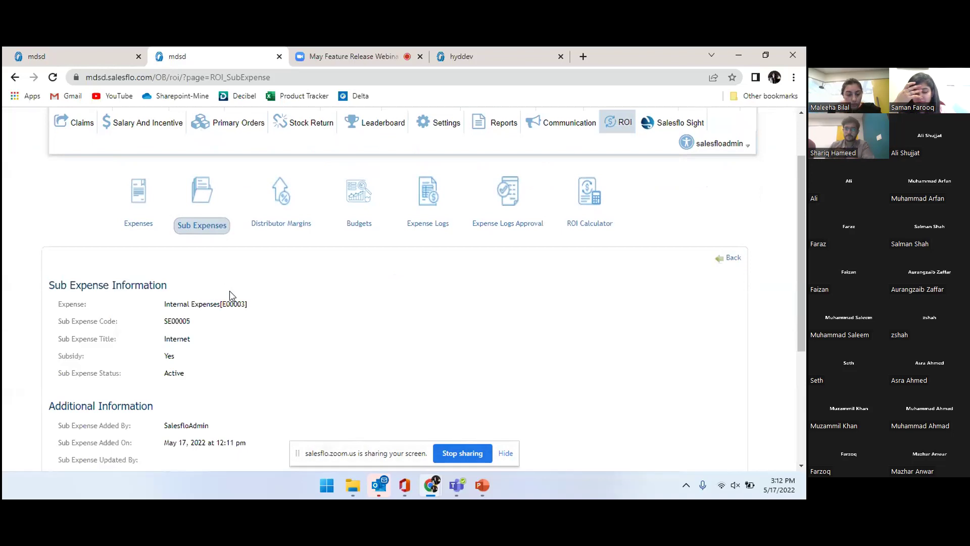
pyautogui.scroll(-2, 262, 360)
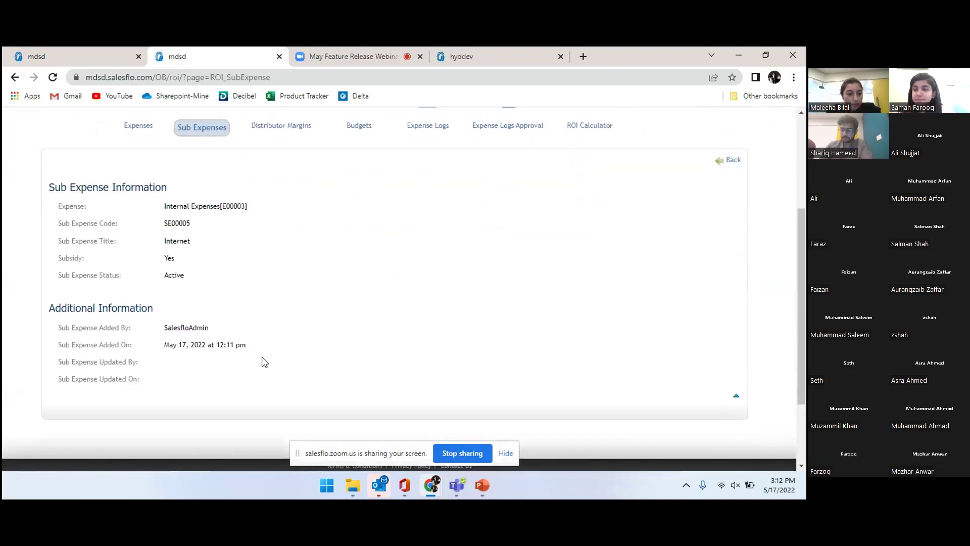
pyautogui.scroll(1, 262, 360)
pyautogui.click(200, 180)
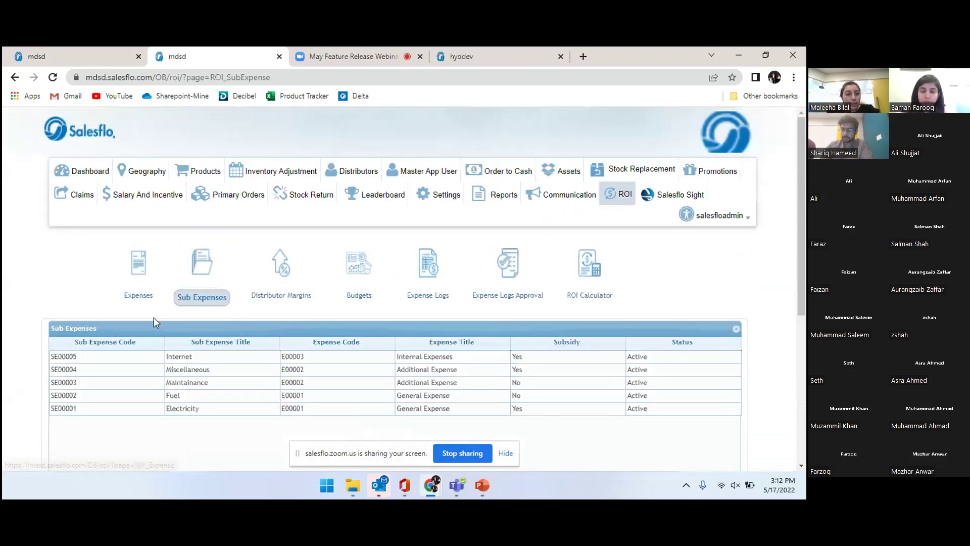
# Step: Start a new sub expense and assign it to the expense Internal Expenses[E00003]
pyautogui.scroll(-4, 132, 325)
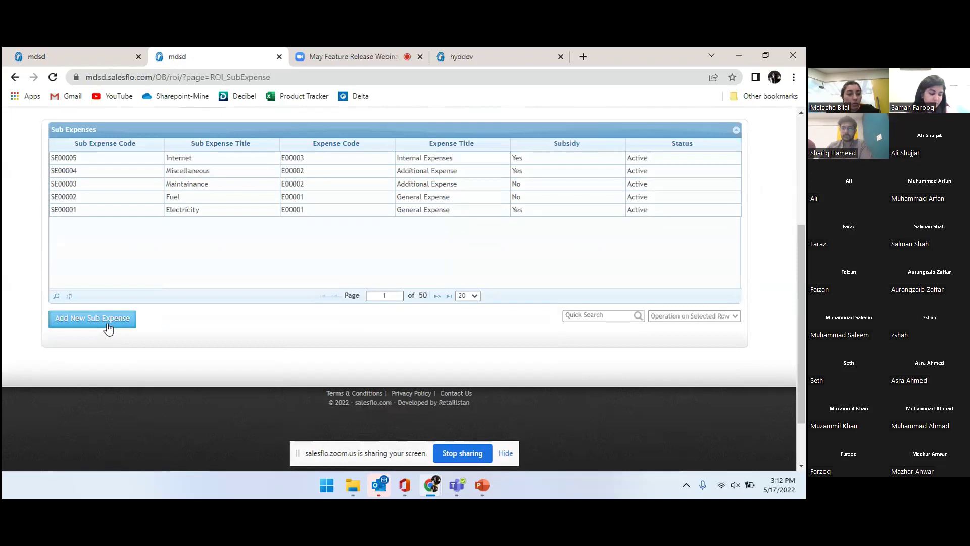
pyautogui.click(107, 326)
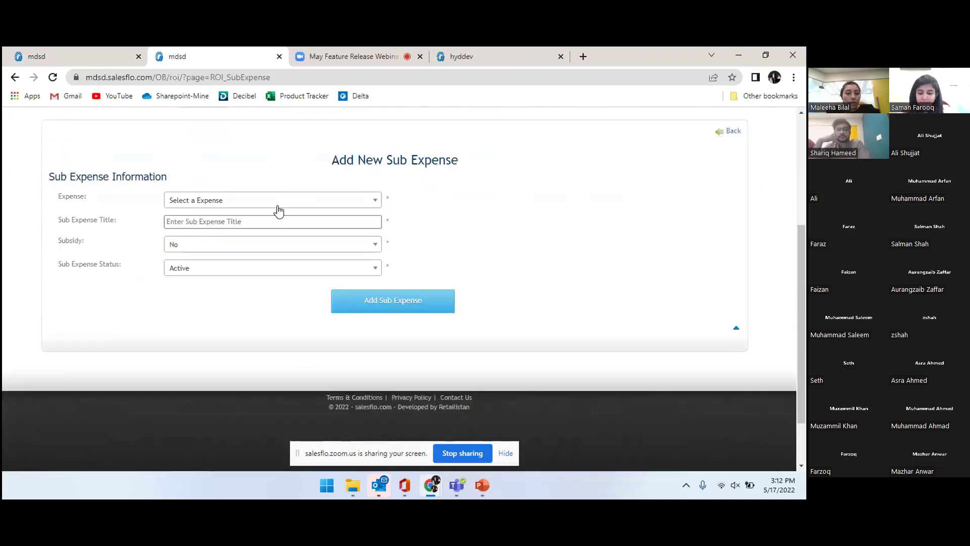
pyautogui.click(278, 207)
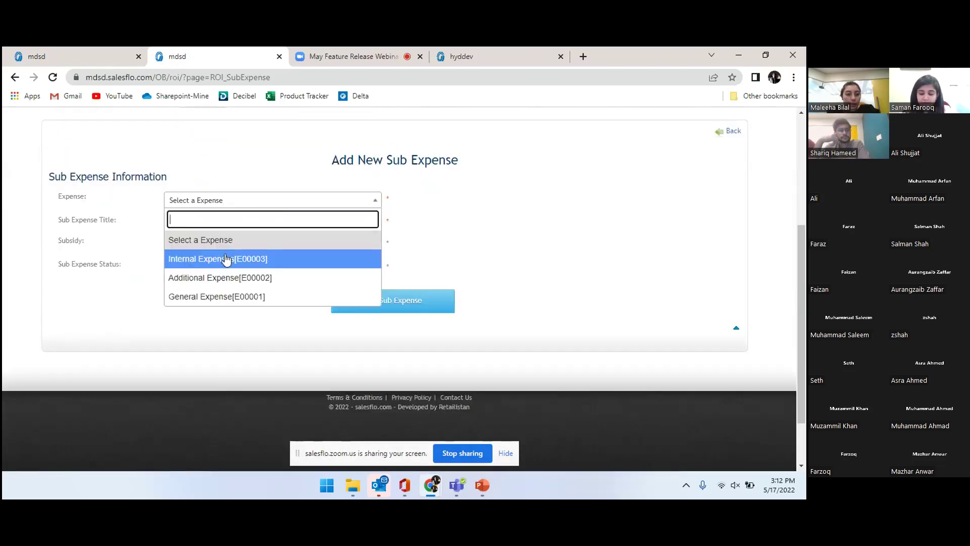
pyautogui.click(227, 259)
# Step: Enter Electricity as the sub expense title and add the sub expense record
pyautogui.click(213, 221)
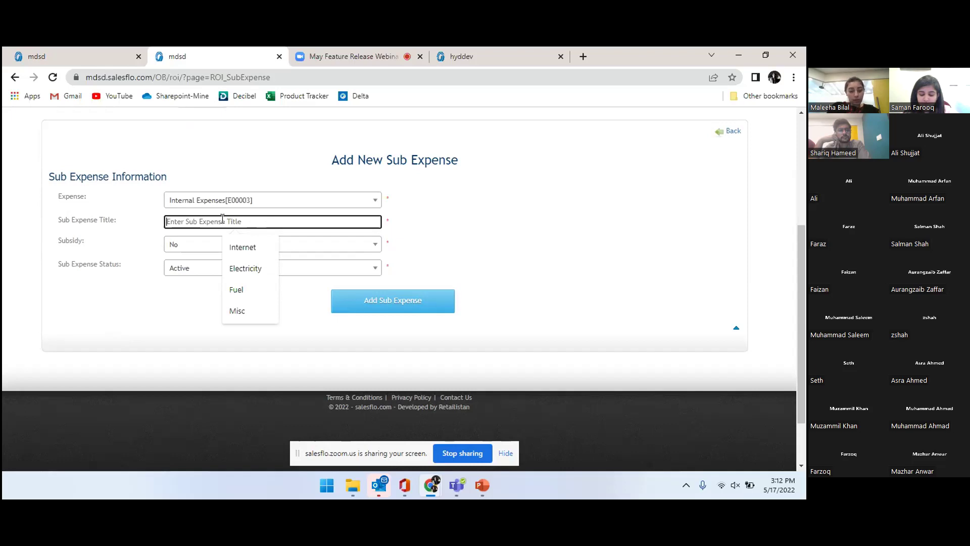
pyautogui.write('M')
pyautogui.press('BackSpace')
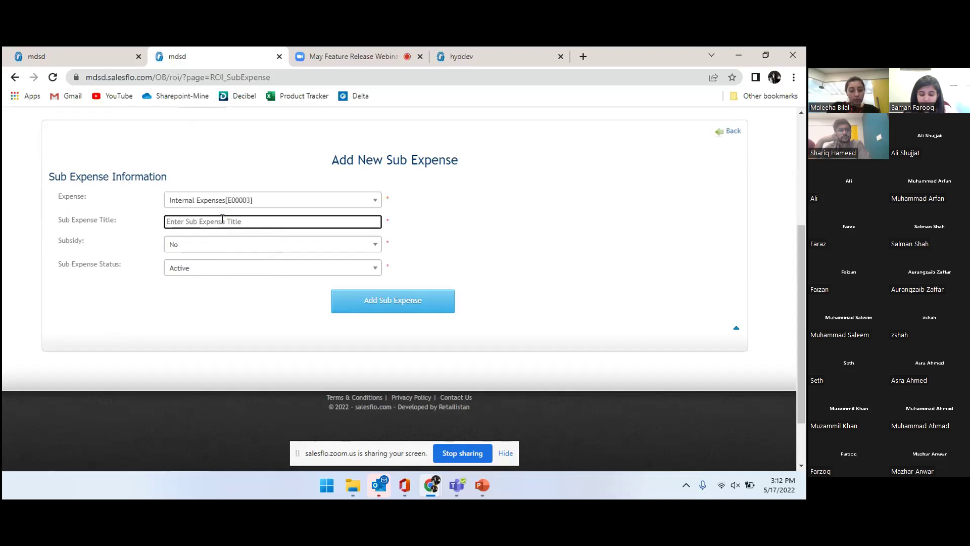
pyautogui.write('E')
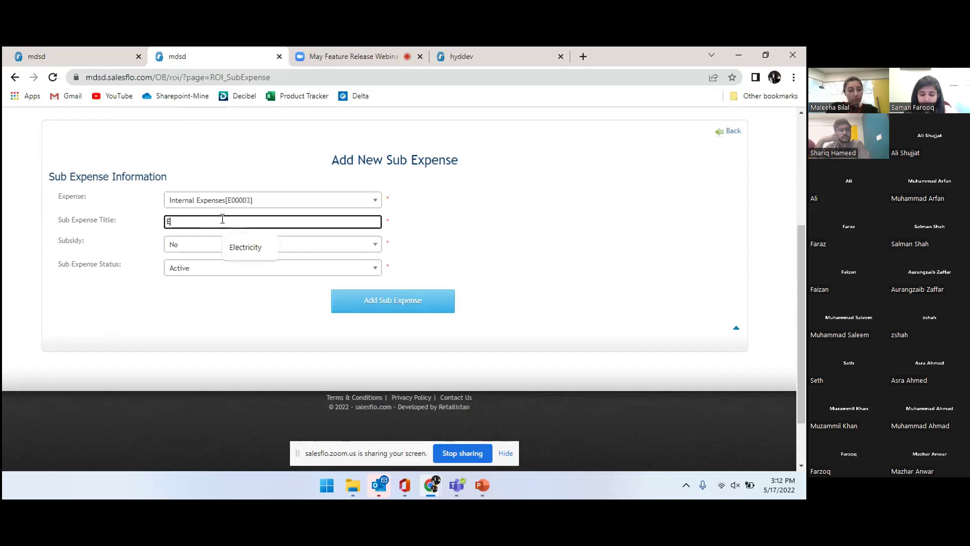
pyautogui.write('lectricity')
pyautogui.click(246, 247)
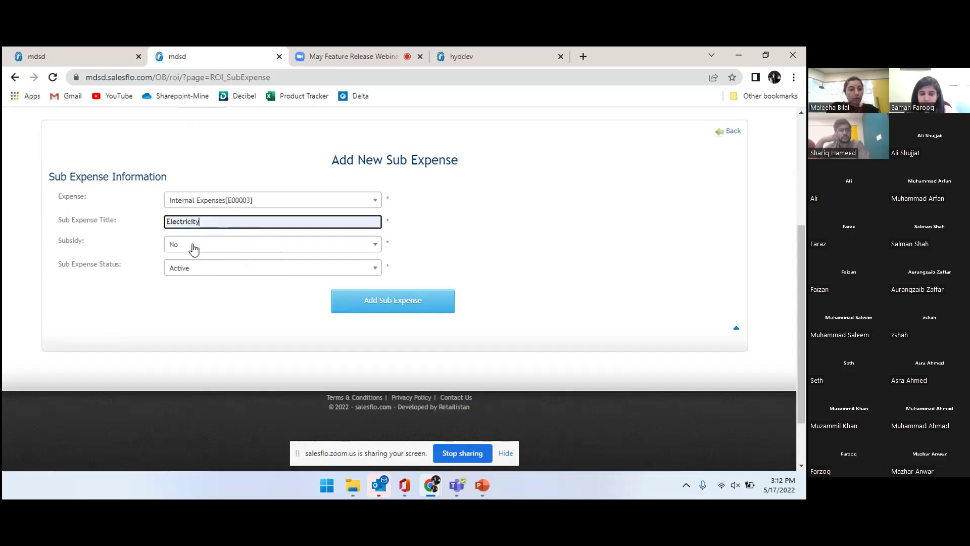
pyautogui.click(373, 309)
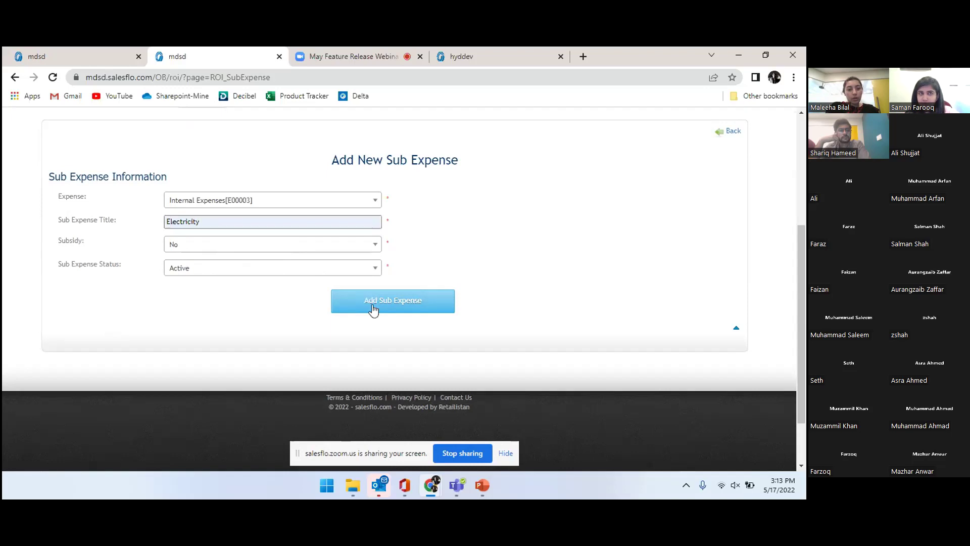
pyautogui.click(427, 356)
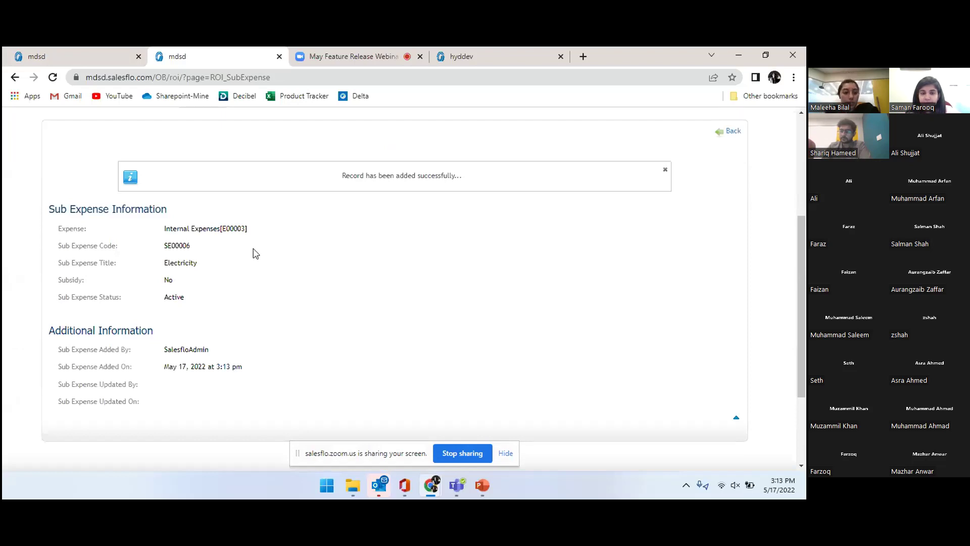
# Step: Open the ROI module's Distributor Margins page and review the listed margins and the available margin actions
pyautogui.scroll(1, 257, 252)
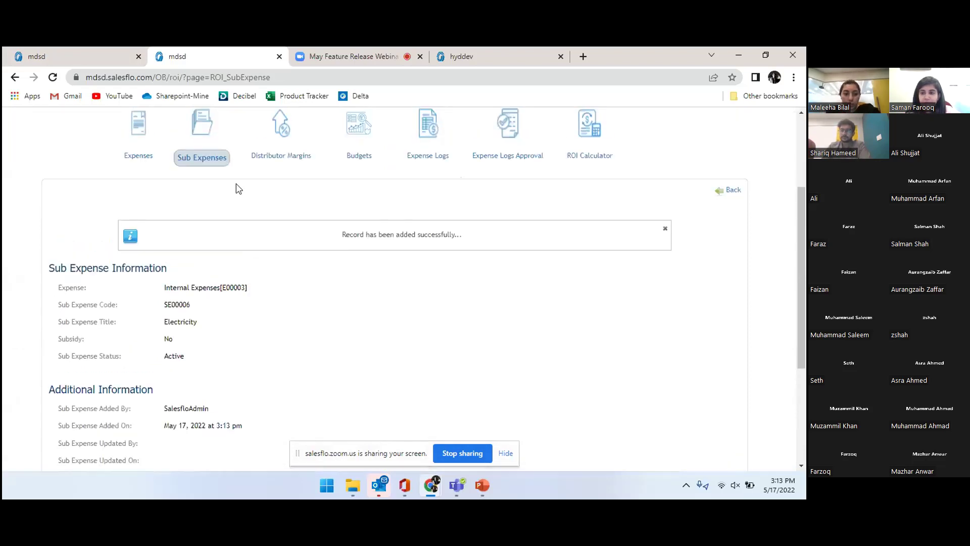
pyautogui.click(267, 160)
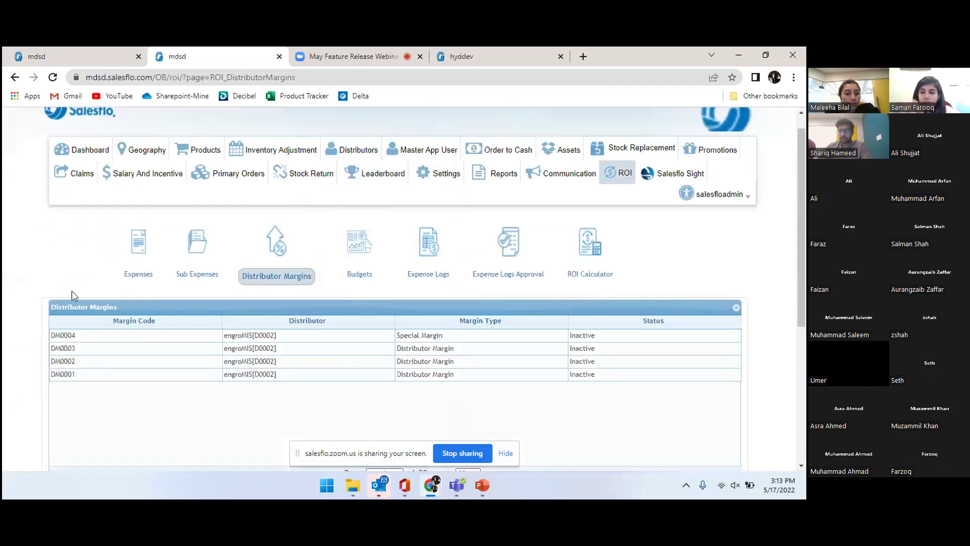
pyautogui.scroll(-1, 72, 292)
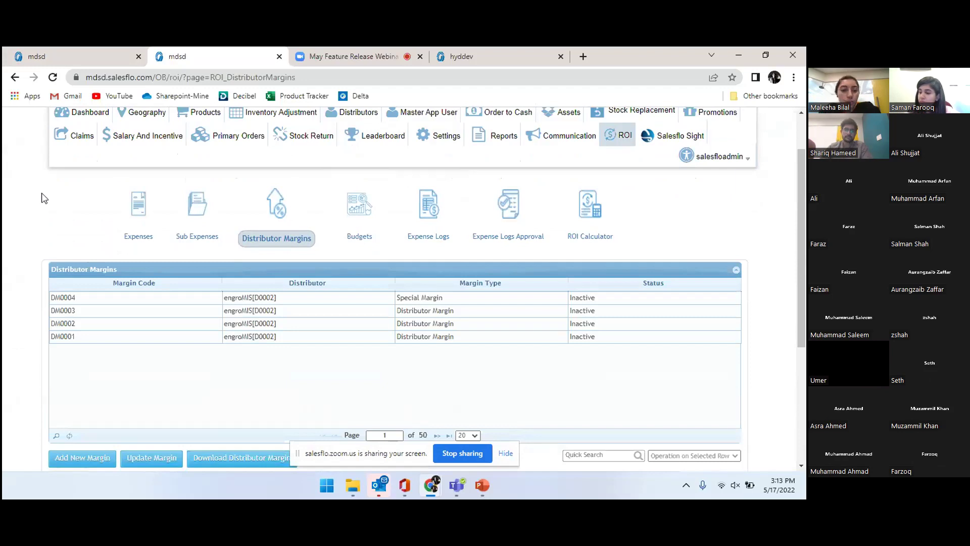
pyautogui.scroll(-1, 112, 382)
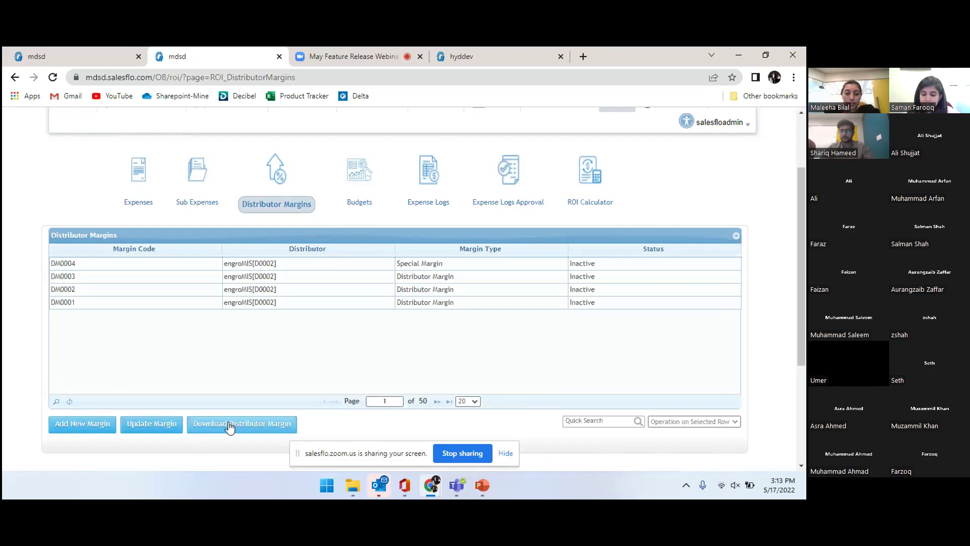
# Step: Start a new distributor margin, checking the ROI Settings page before returning to the margin form
pyautogui.click(87, 425)
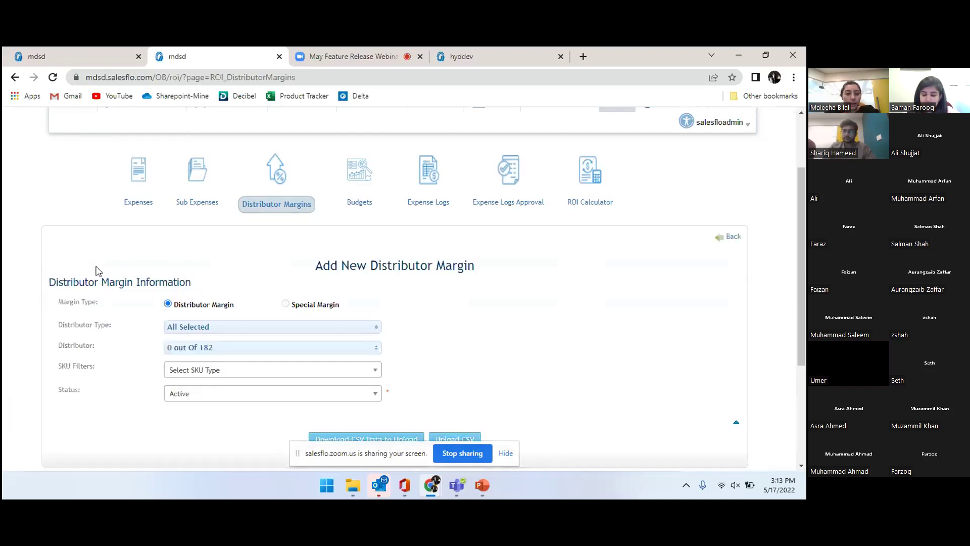
pyautogui.scroll(-2, 98, 271)
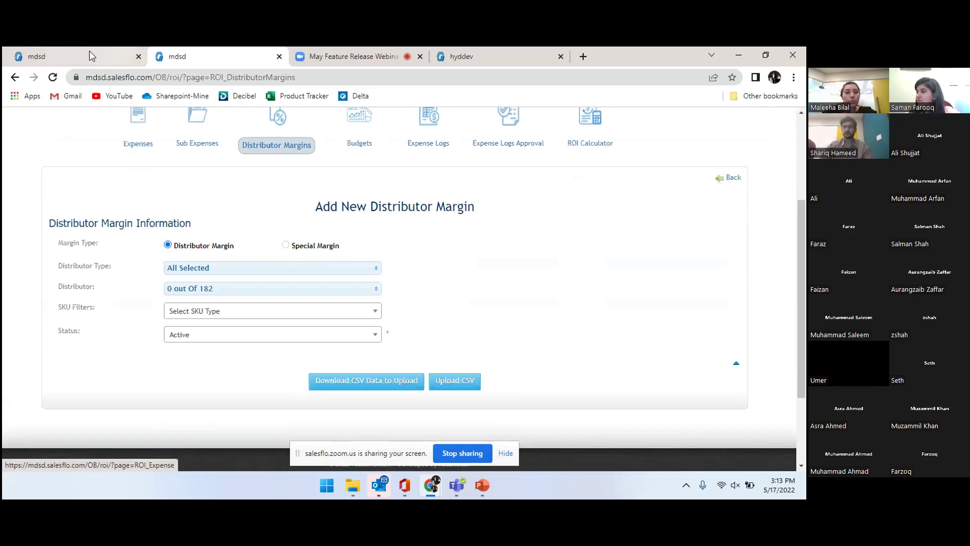
pyautogui.hotkey('ctrl', 'shift', 'Tab')
pyautogui.scroll(1, 384, 205)
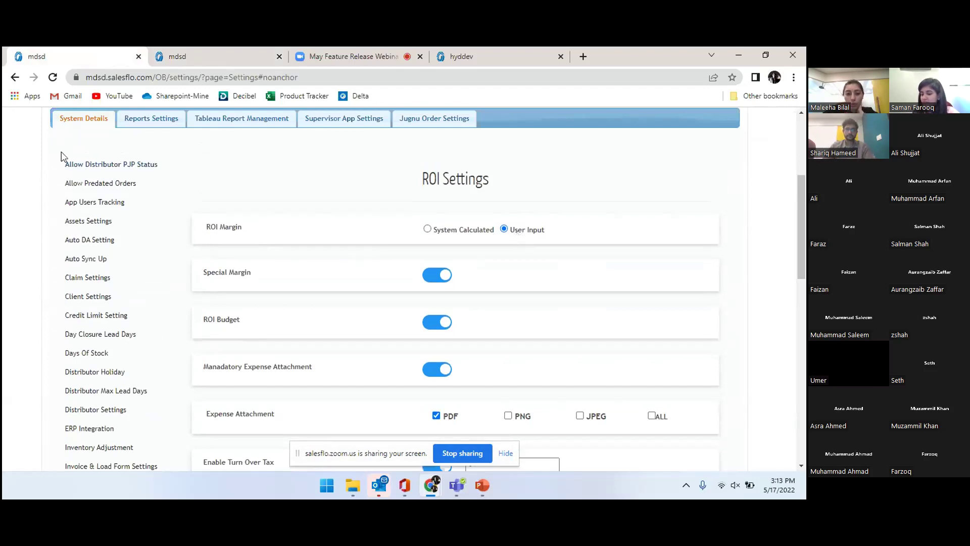
pyautogui.click(250, 55)
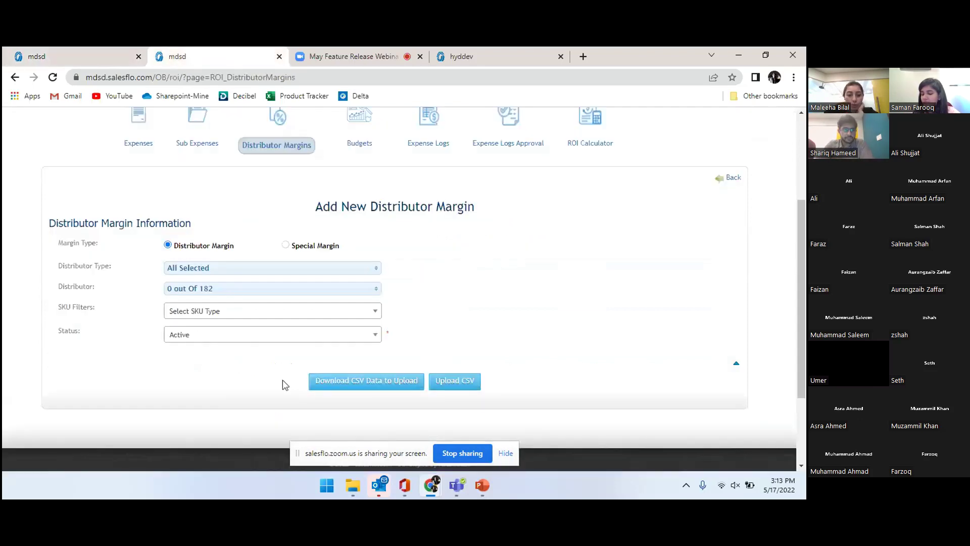
# Step: Select the distributor Engro MIS - D0002 and set the SKU filter to Business Unit Management
pyautogui.click(224, 294)
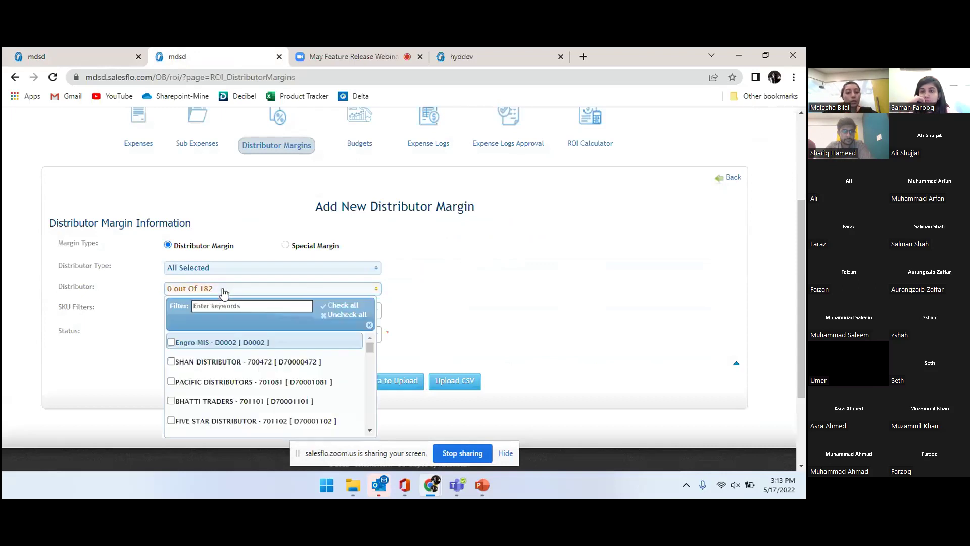
pyautogui.click(172, 342)
pyautogui.click(132, 322)
pyautogui.click(191, 312)
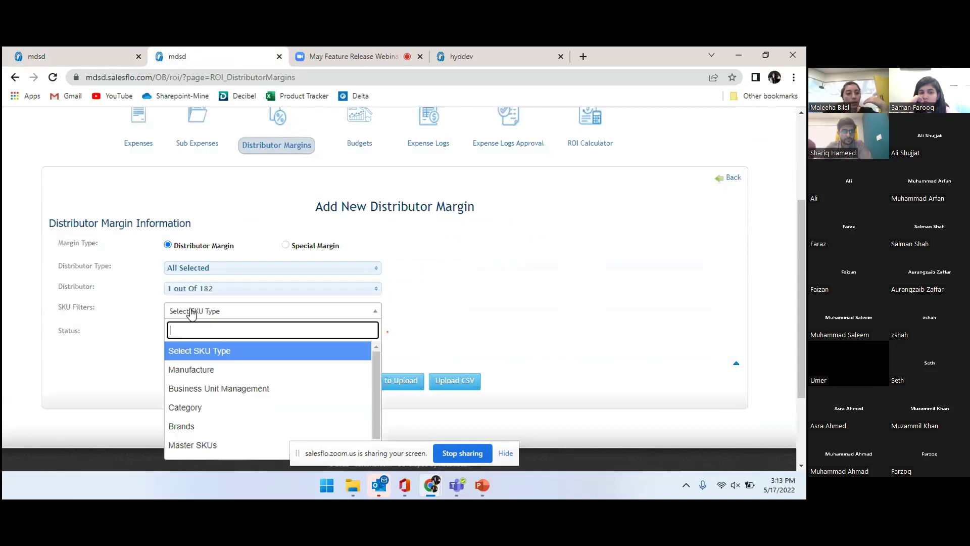
pyautogui.scroll(-1, 212, 368)
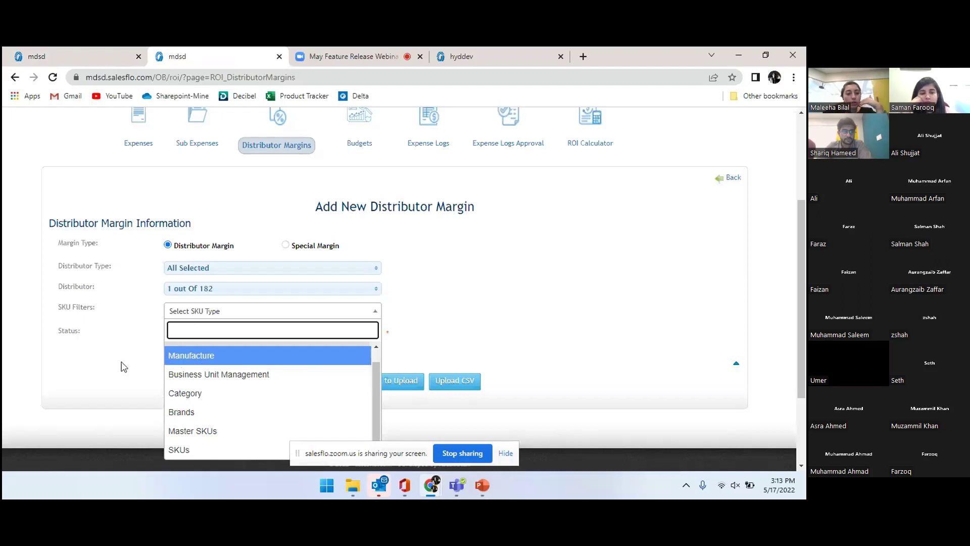
pyautogui.scroll(-1, 121, 367)
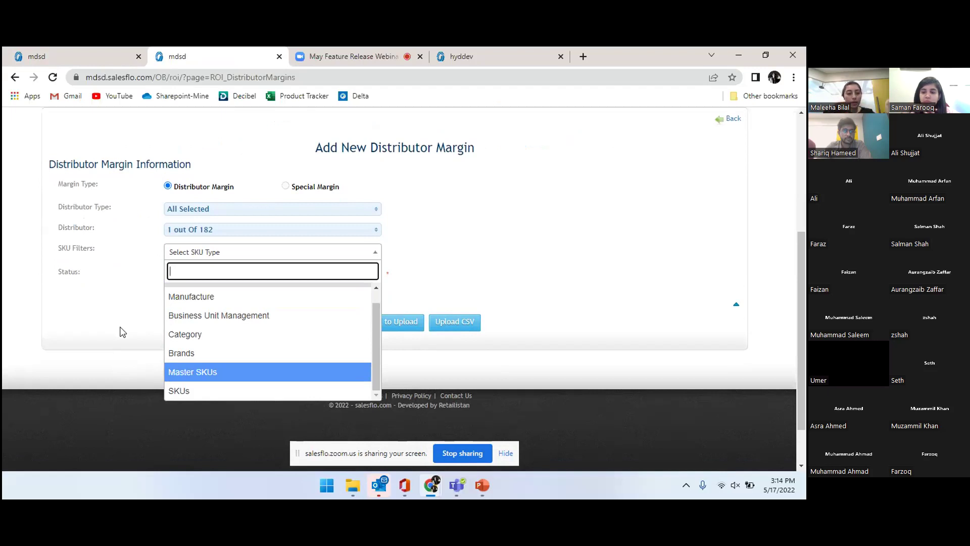
pyautogui.click(193, 318)
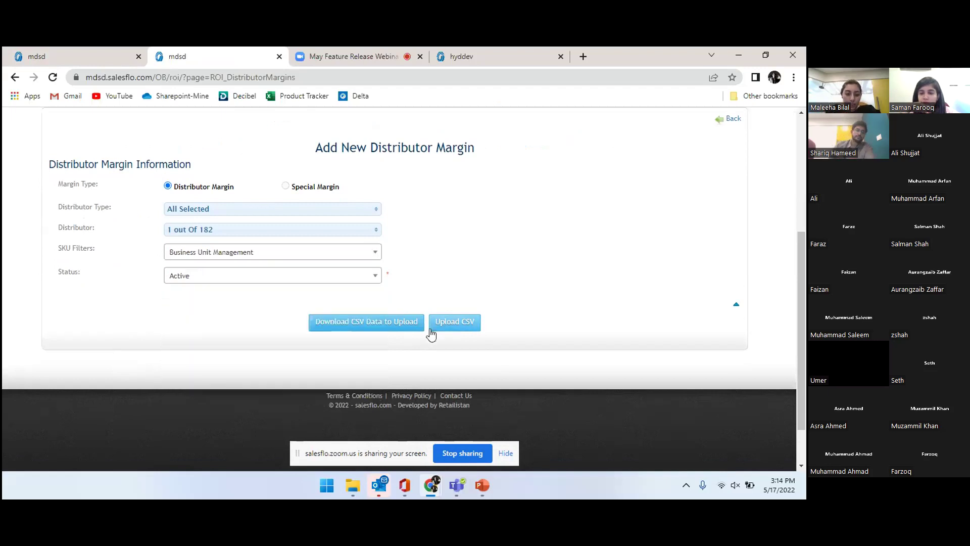
# Step: Download the CSV data for the distributor margin and open the file in Excel
pyautogui.click(371, 324)
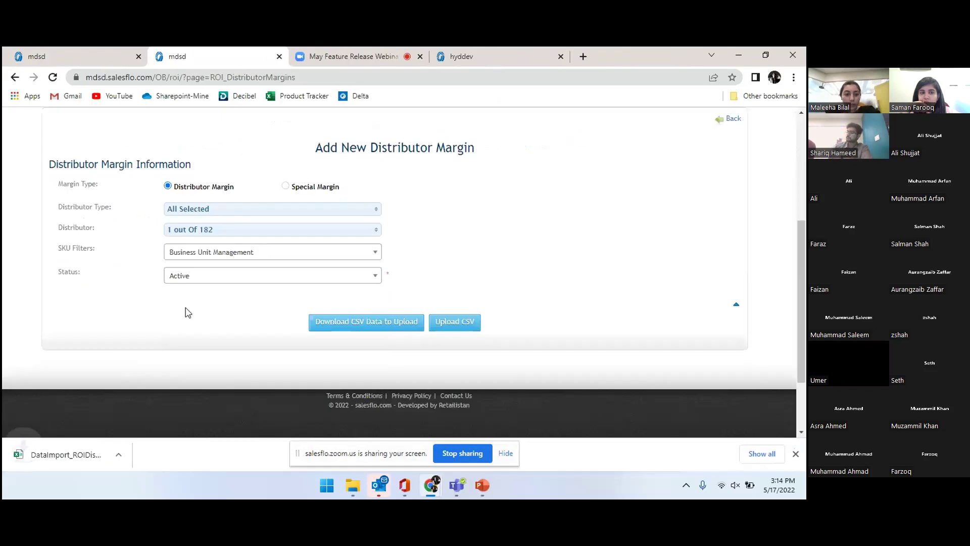
pyautogui.click(95, 460)
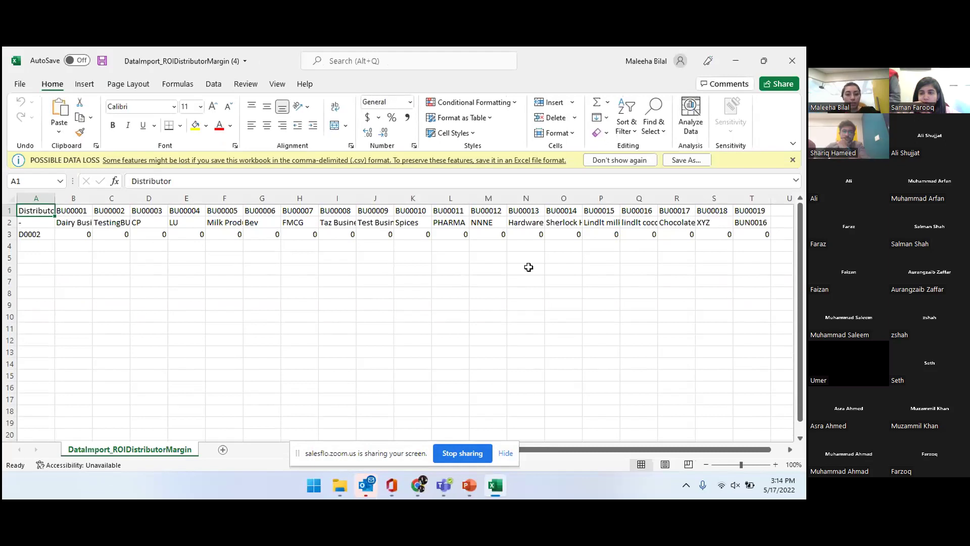
pyautogui.moveTo(629, 447); pyautogui.dragTo(569, 453)
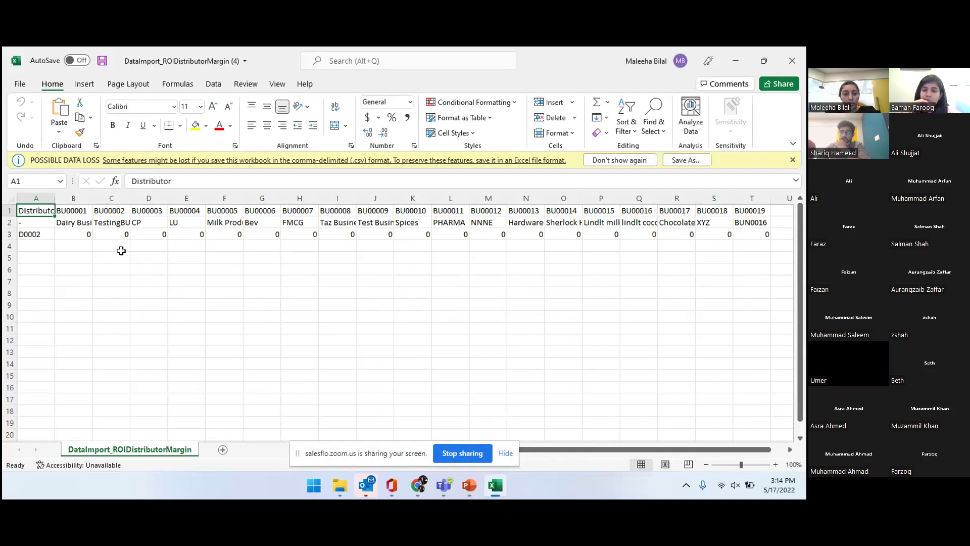
# Step: Enter a margin of 0.1 for business unit BU00001 in the D0002 row
pyautogui.click(82, 234)
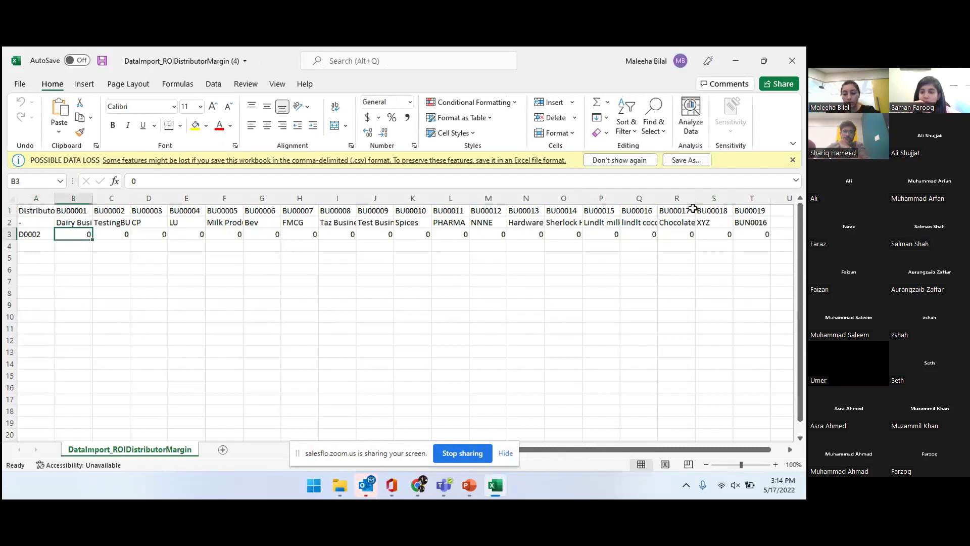
pyautogui.write('0')
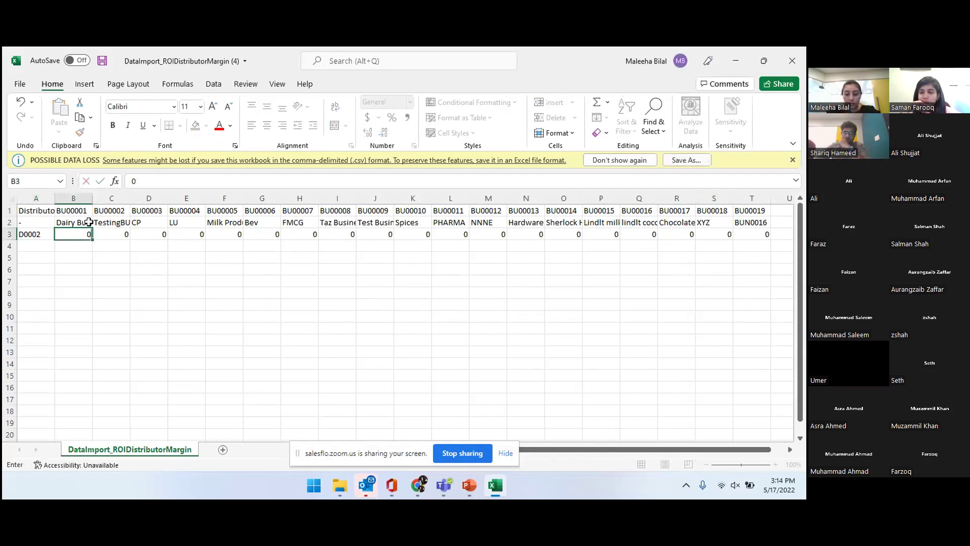
pyautogui.press('BackSpace')
pyautogui.write('0.1')
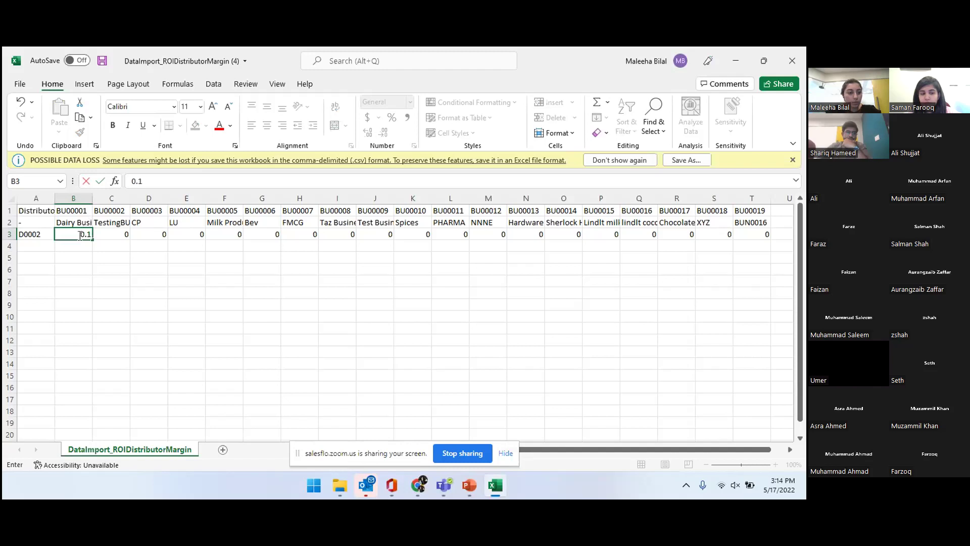
pyautogui.click(116, 236)
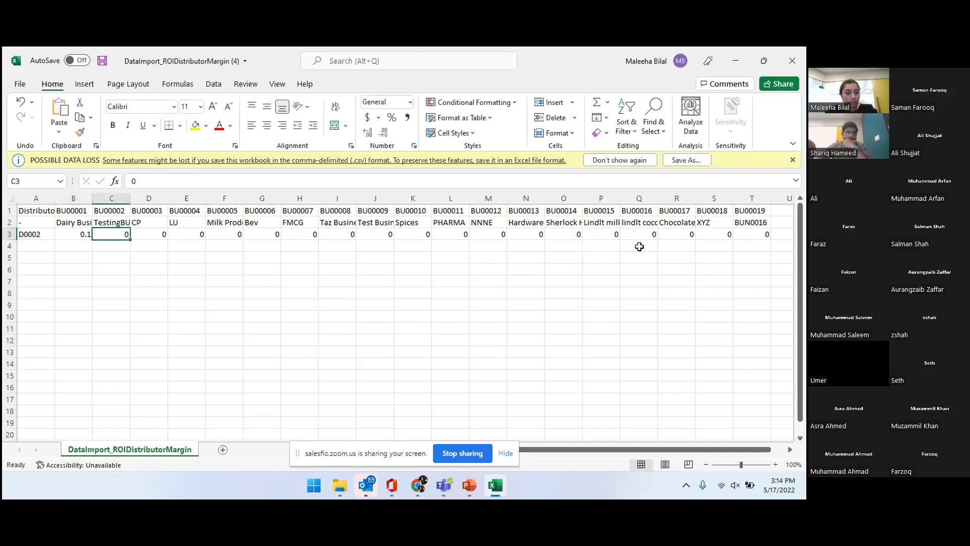
pyautogui.keyDown('shift'); pyautogui.click(744, 232); pyautogui.keyUp('shift')
pyautogui.hotkey('ctrl', 'v')
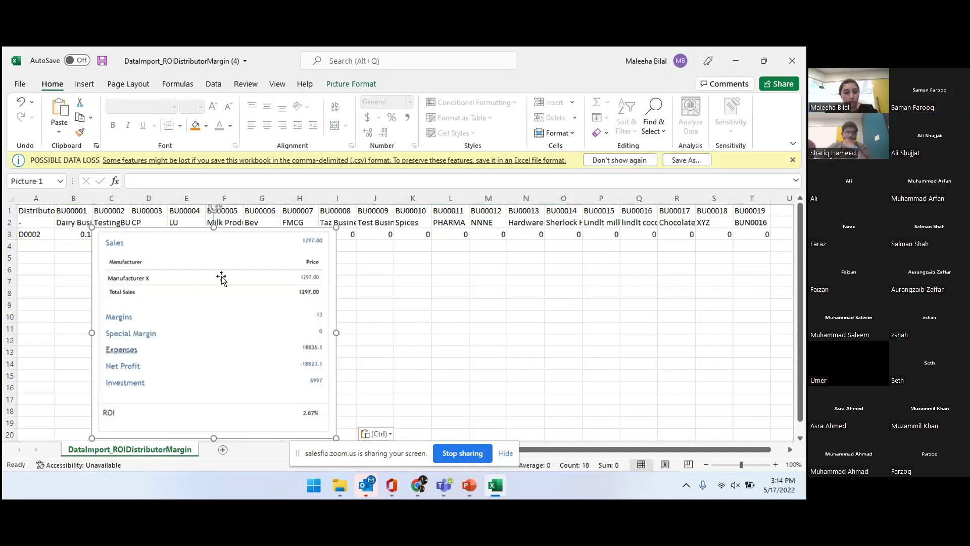
pyautogui.hotkey('ctrl', 'z')
# Step: Copy the 0.1 margin from B3 to C3:T3, covering BU00002 to BU00019, and save and close the CSV file
pyautogui.click(80, 235)
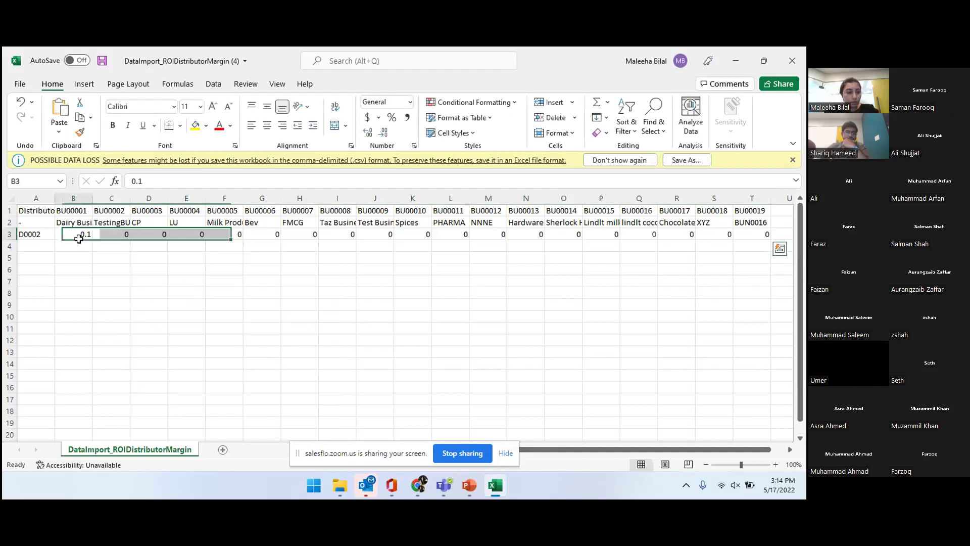
pyautogui.hotkey('ctrl', 'c')
pyautogui.moveTo(114, 236); pyautogui.dragTo(745, 230)
pyautogui.hotkey('ctrl', 'v')
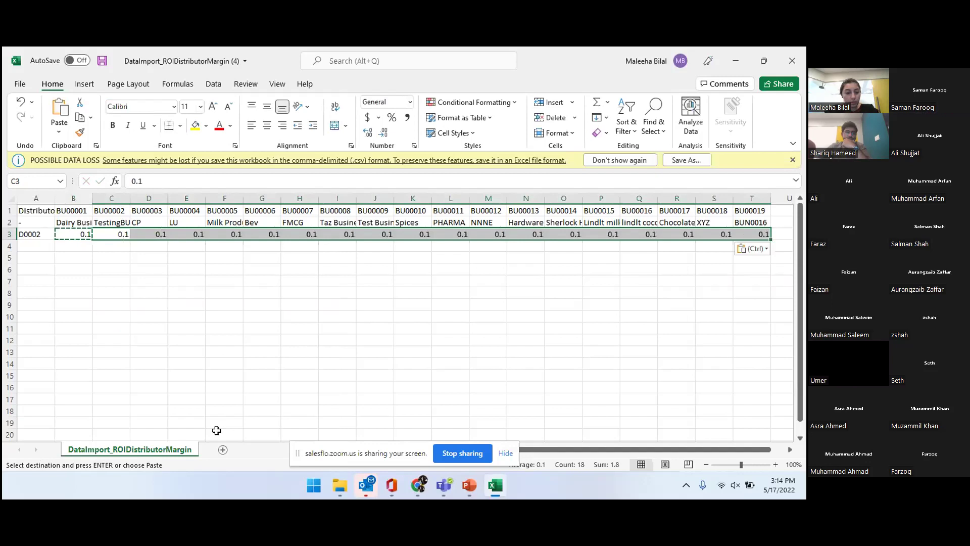
pyautogui.hotkey('ctrl', 's')
pyautogui.click(791, 62)
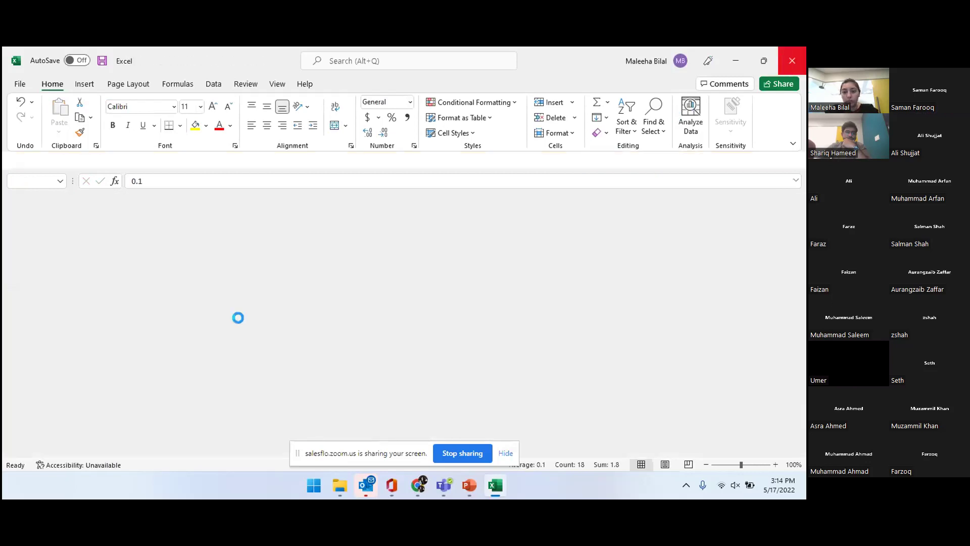
# Step: Upload the edited DataImport_ROIDistributorMargin (4) file to the distributor margin form in the browser
pyautogui.click(458, 321)
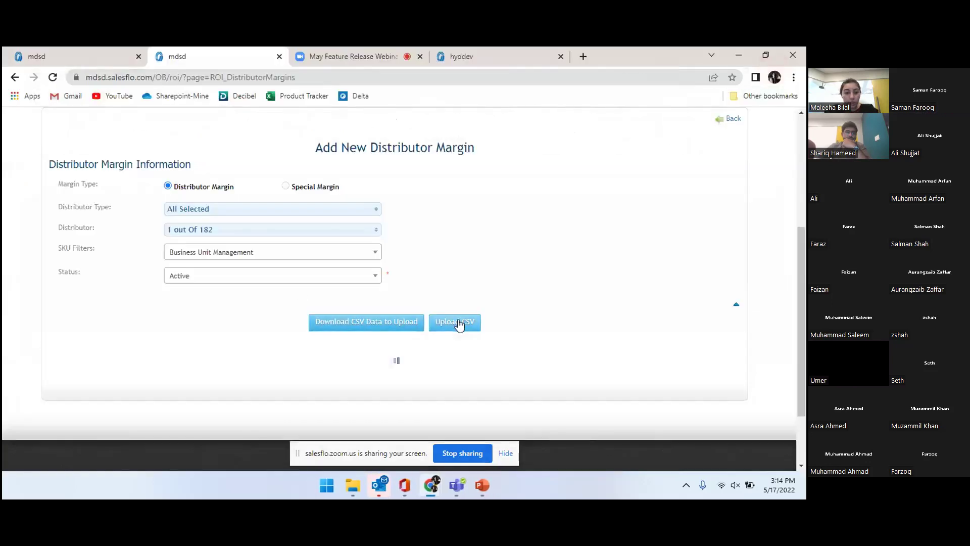
pyautogui.scroll(-3, 185, 362)
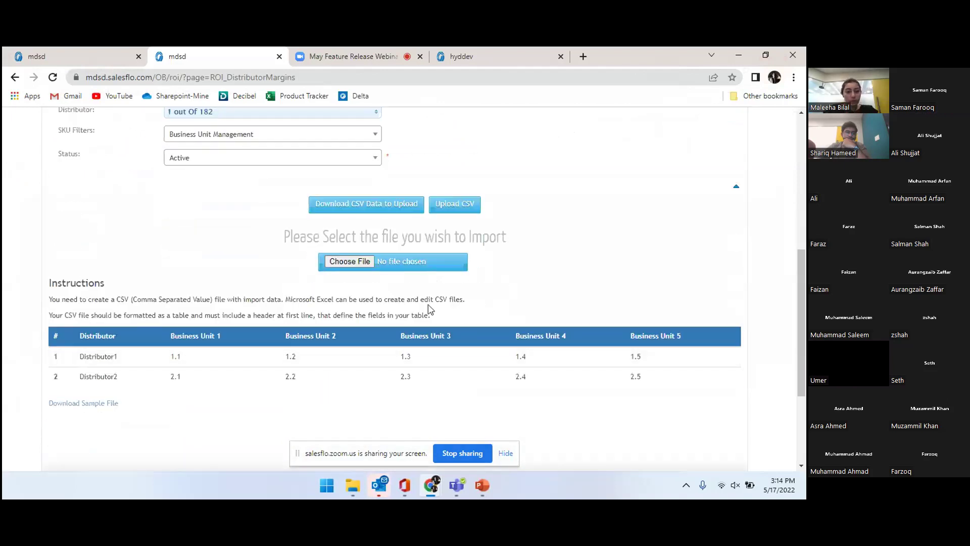
pyautogui.click(338, 263)
pyautogui.click(131, 156)
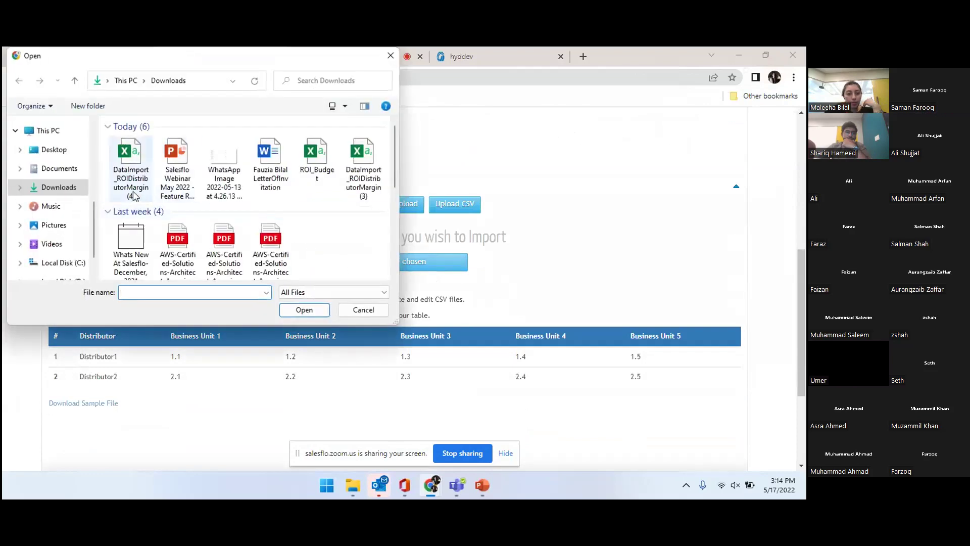
pyautogui.click(299, 310)
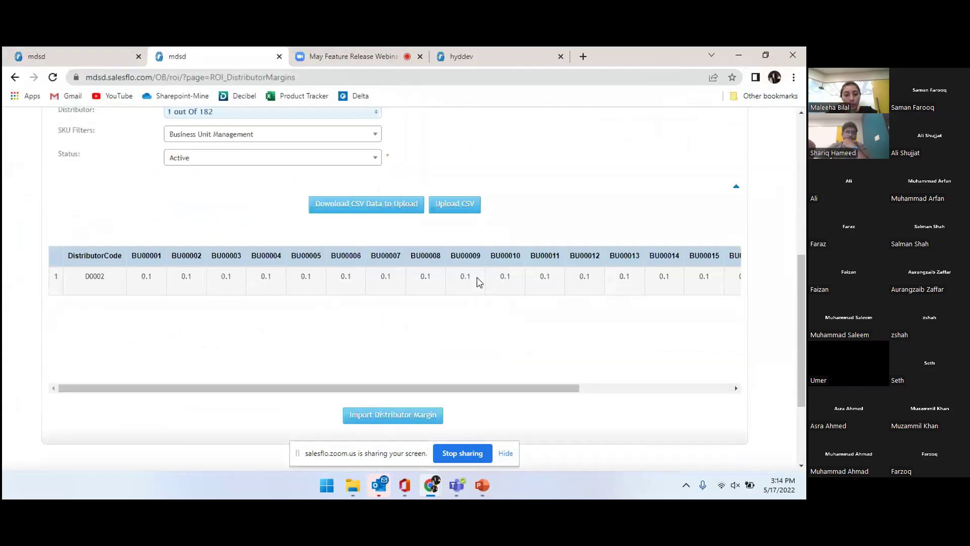
# Step: Review and save the uploaded D0002 margin row in edit mode, and import the distributor margin
pyautogui.moveTo(544, 390); pyautogui.dragTo(708, 383)
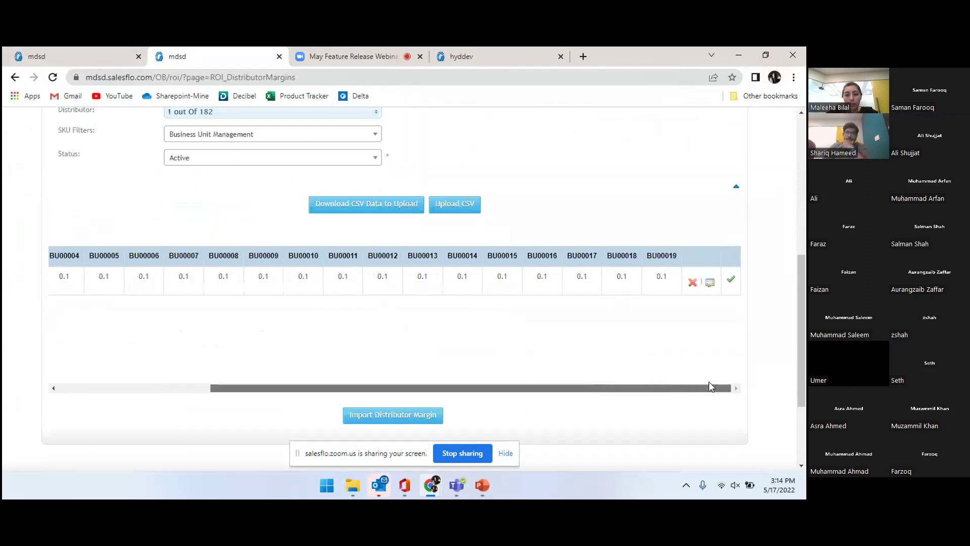
pyautogui.click(710, 283)
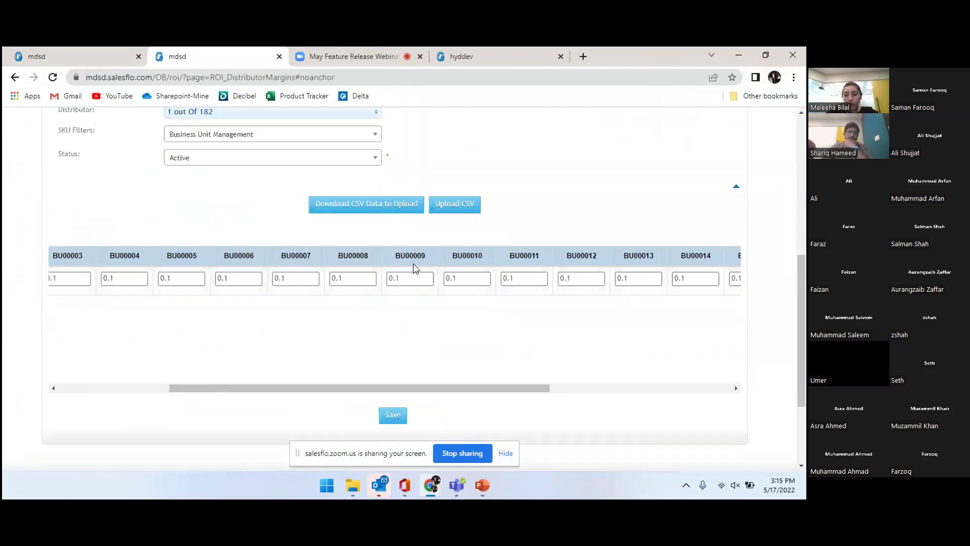
pyautogui.moveTo(347, 389); pyautogui.dragTo(568, 390)
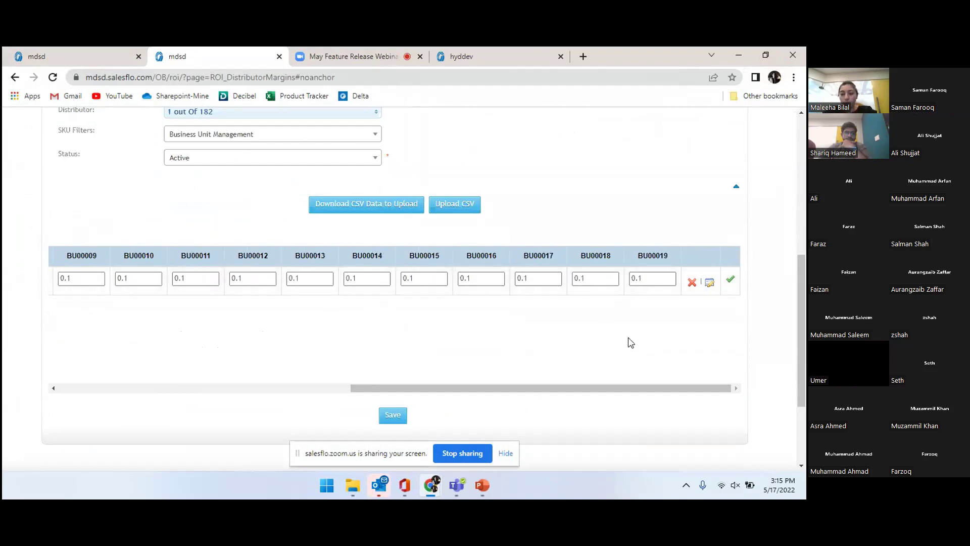
pyautogui.click(390, 417)
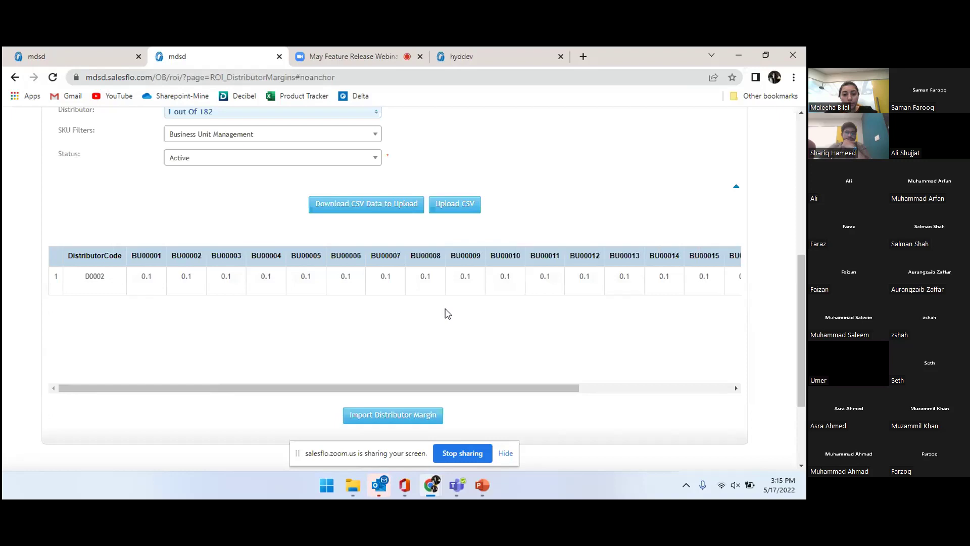
pyautogui.click(402, 416)
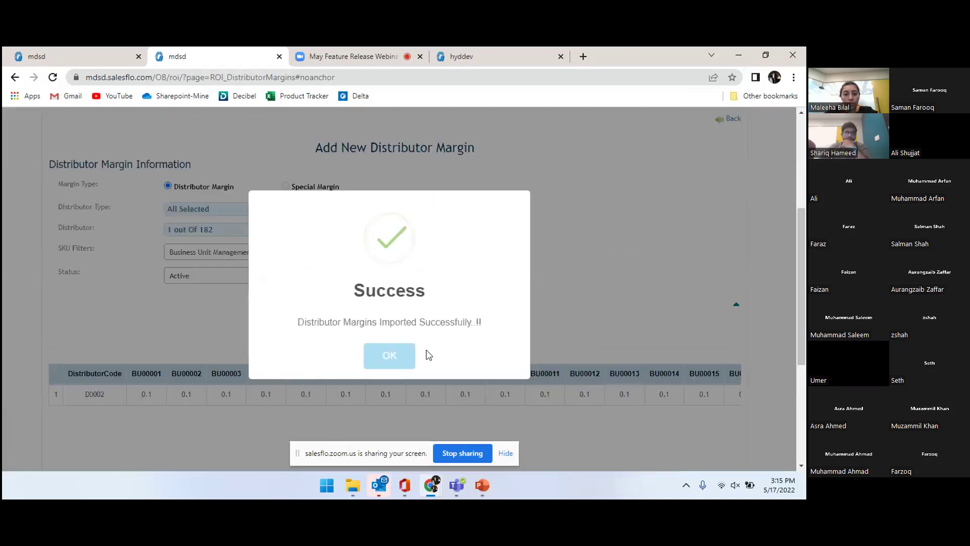
pyautogui.click(381, 356)
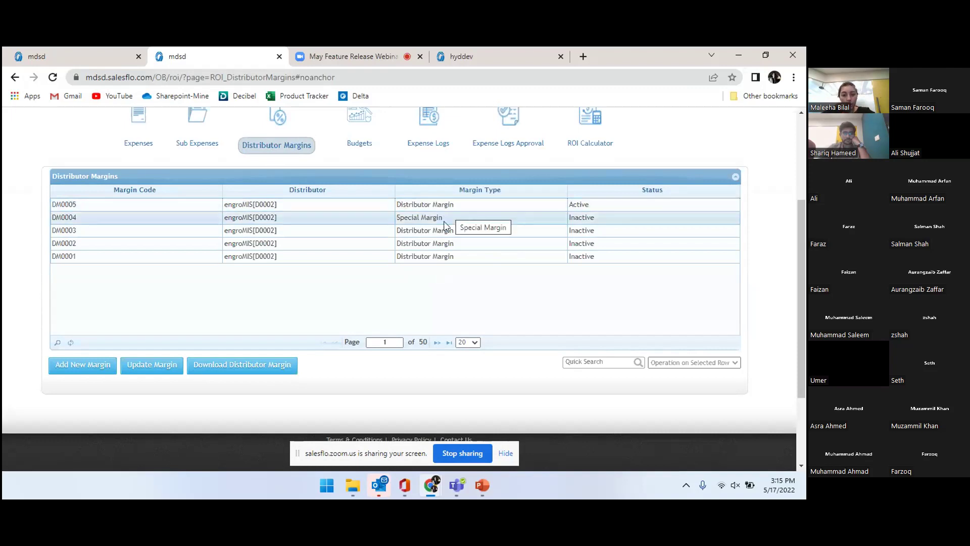
# Step: Open the ROI module's Budgets page, review the listed budgets and start a new budget
pyautogui.click(360, 147)
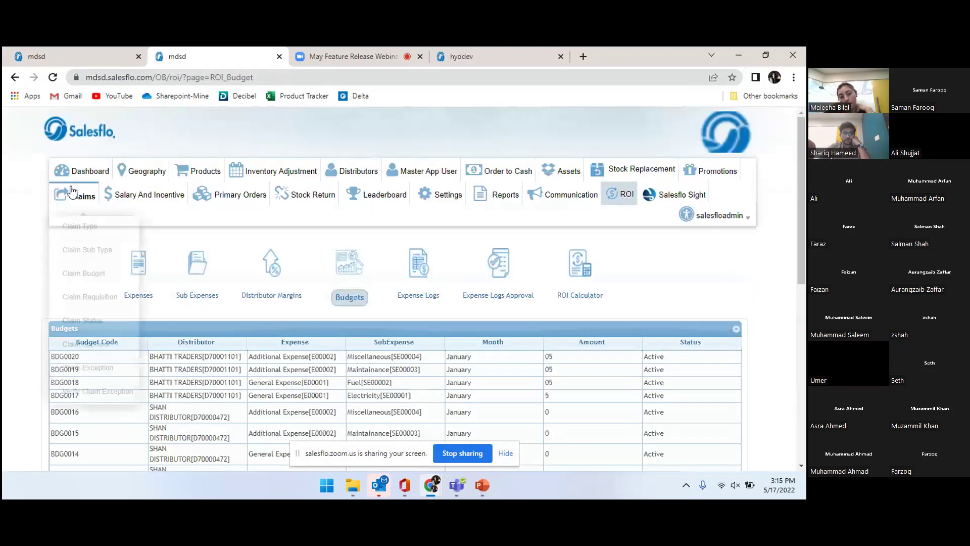
pyautogui.scroll(-2, 18, 333)
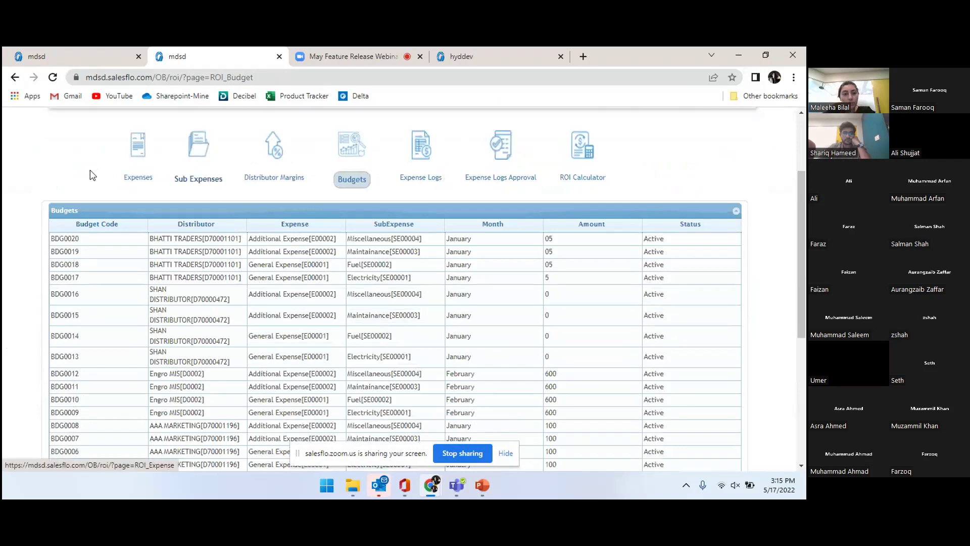
pyautogui.scroll(-8, 31, 245)
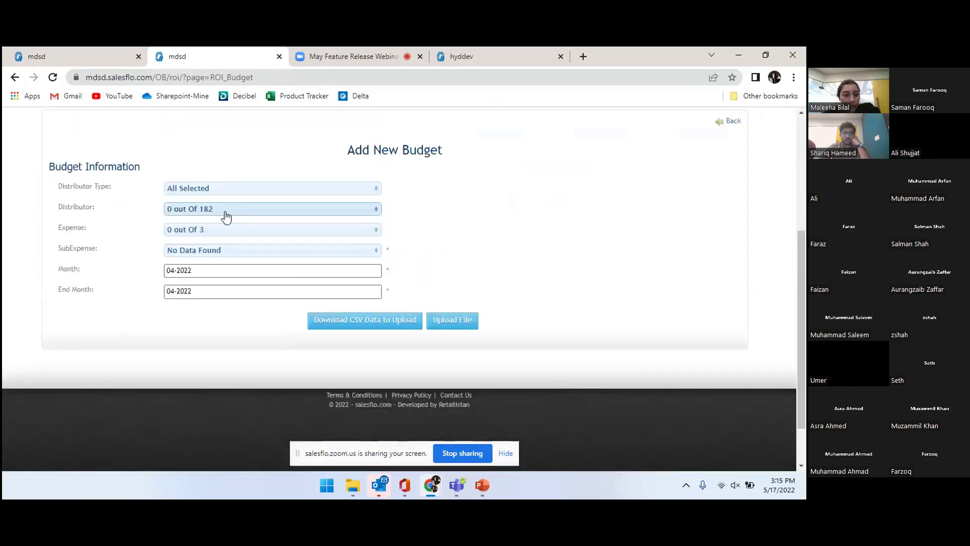
# Step: Select distributor D0002 and the Internal Expenses, Additional Expense and General Expense categories for the new budget
pyautogui.click(225, 214)
pyautogui.click(164, 265)
pyautogui.click(205, 235)
pyautogui.click(203, 285)
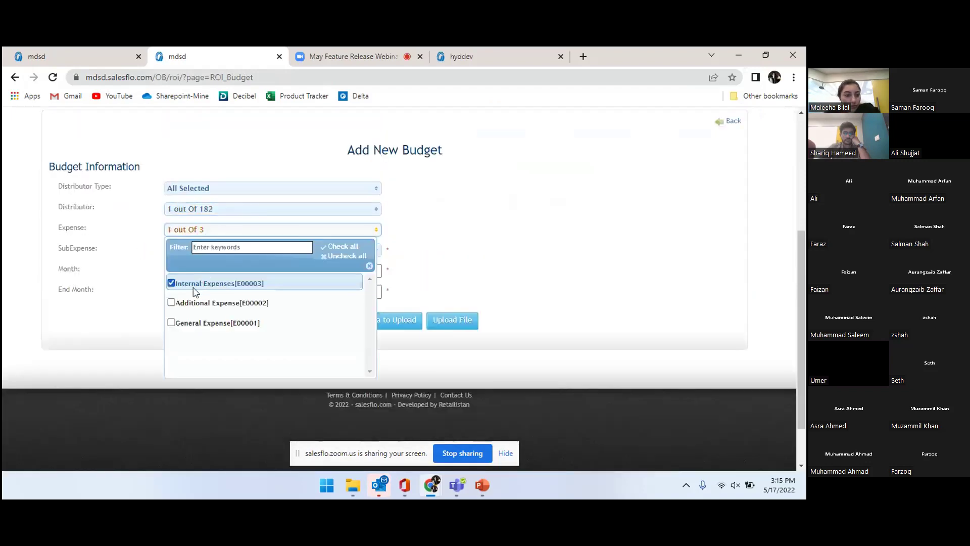
pyautogui.click(205, 303)
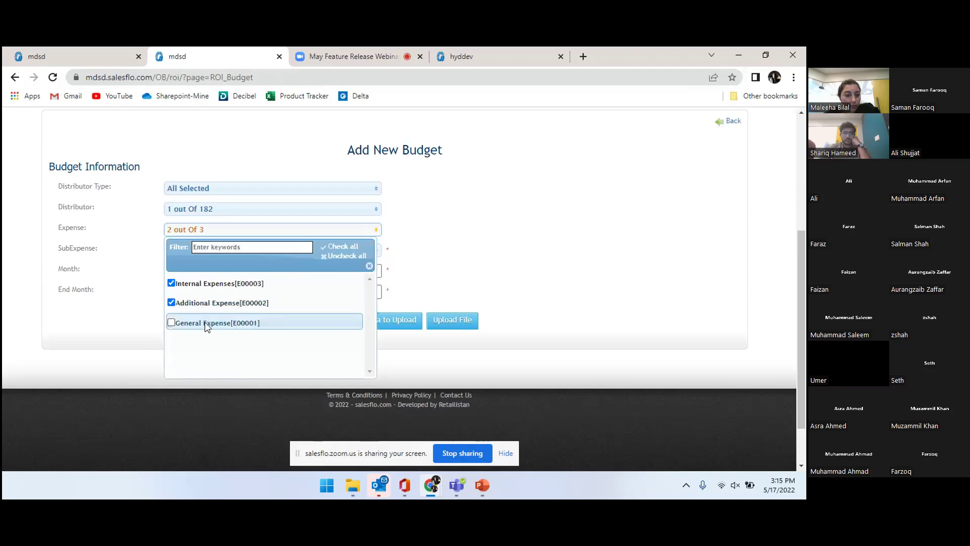
pyautogui.click(205, 324)
pyautogui.click(356, 219)
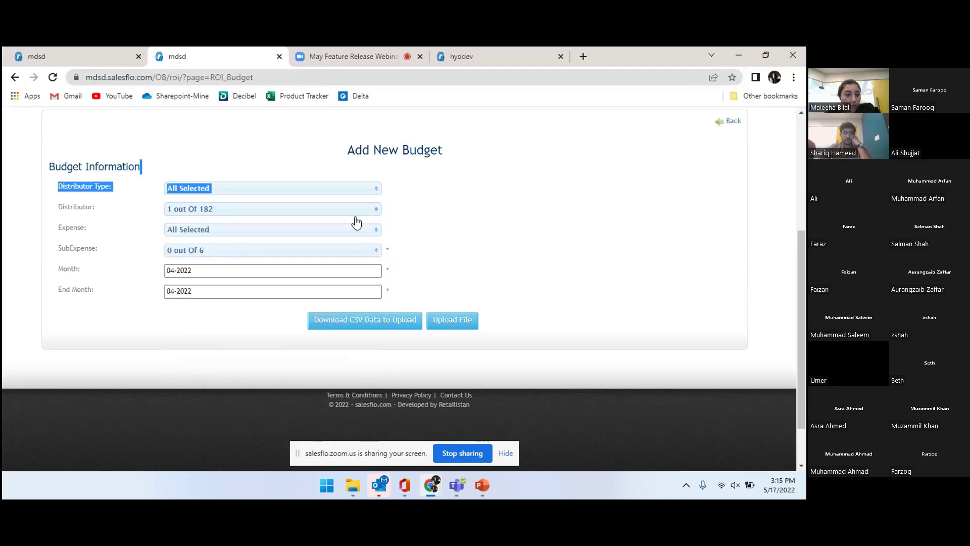
# Step: Select the Maintainance[SE00003] and Miscellaneous[SE00004] sub expenses for the new budget
pyautogui.click(285, 251)
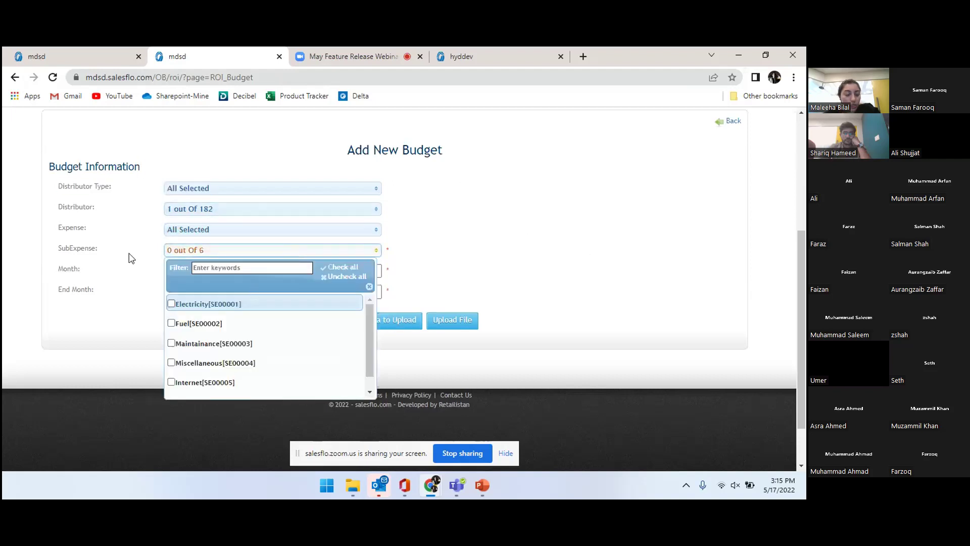
pyautogui.scroll(-1, 247, 320)
pyautogui.scroll(1, 248, 320)
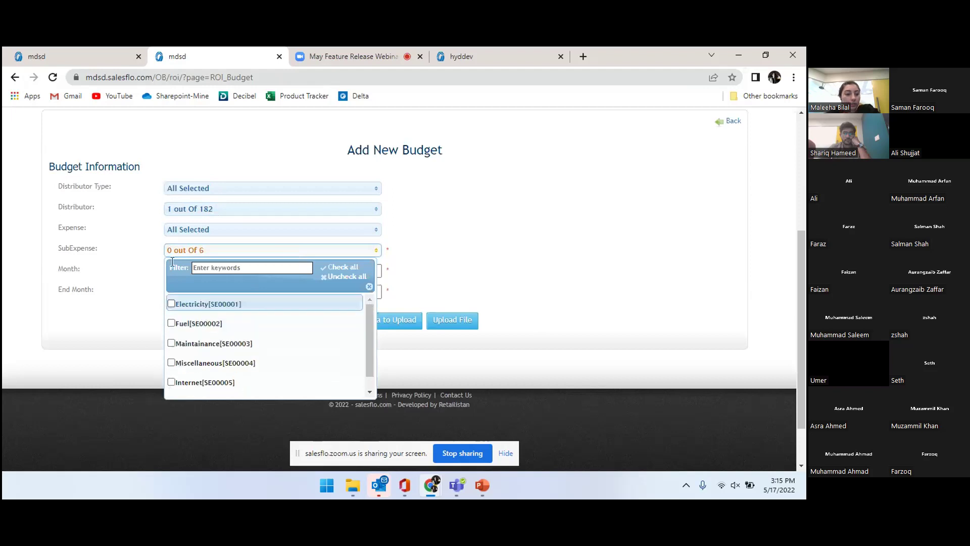
pyautogui.scroll(-1, 203, 369)
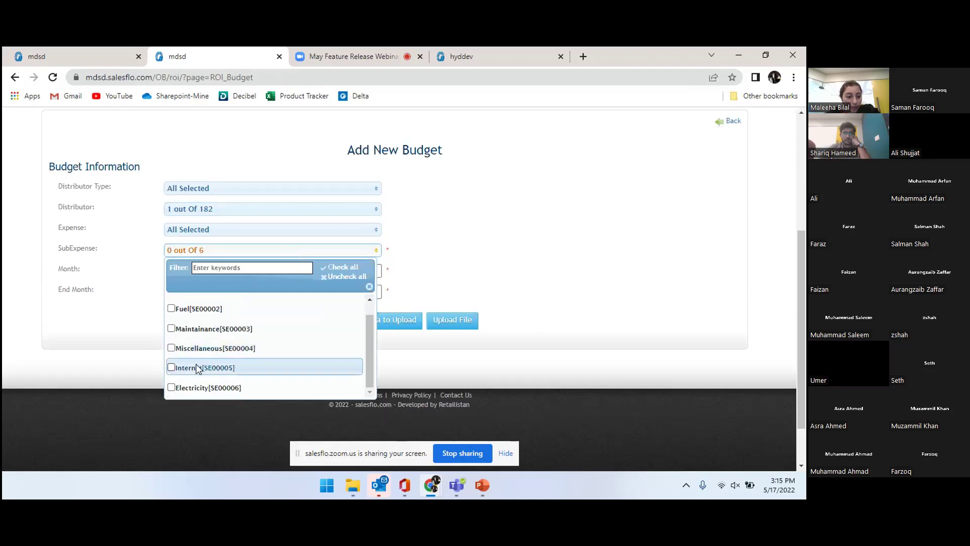
pyautogui.click(197, 348)
pyautogui.click(197, 328)
pyautogui.click(520, 251)
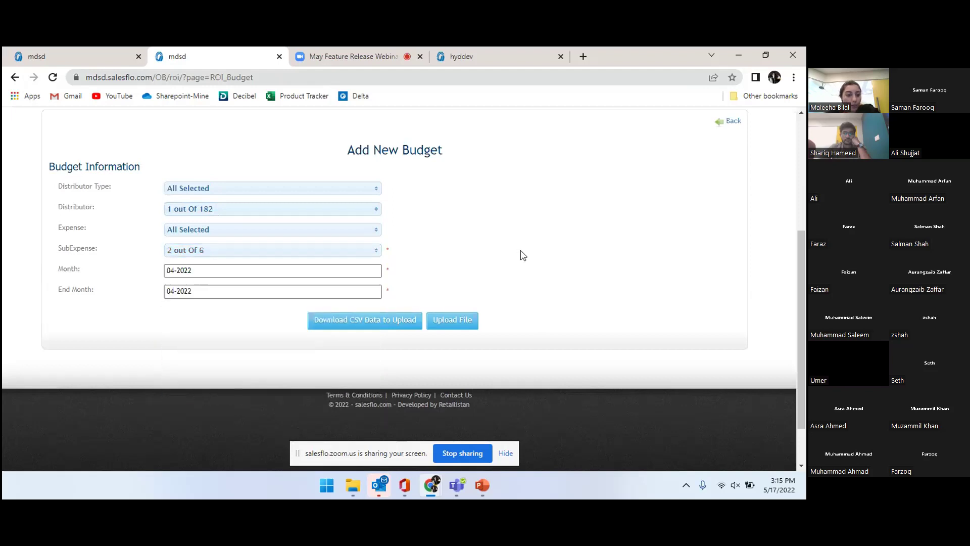
# Step: Download the budget CSV data, open ROI_Budget (1) to examine its Quantity and Value columns, and return to the browser
pyautogui.click(375, 323)
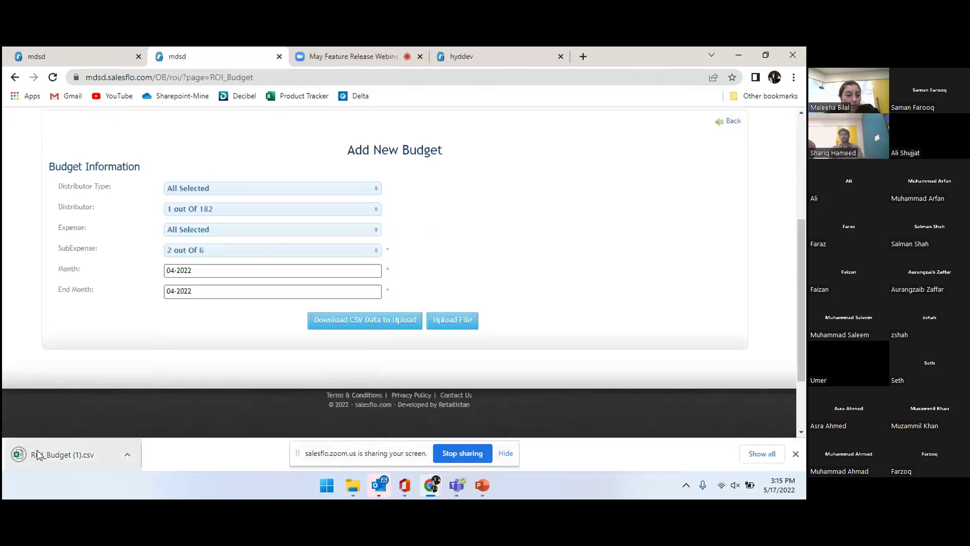
pyautogui.click(60, 461)
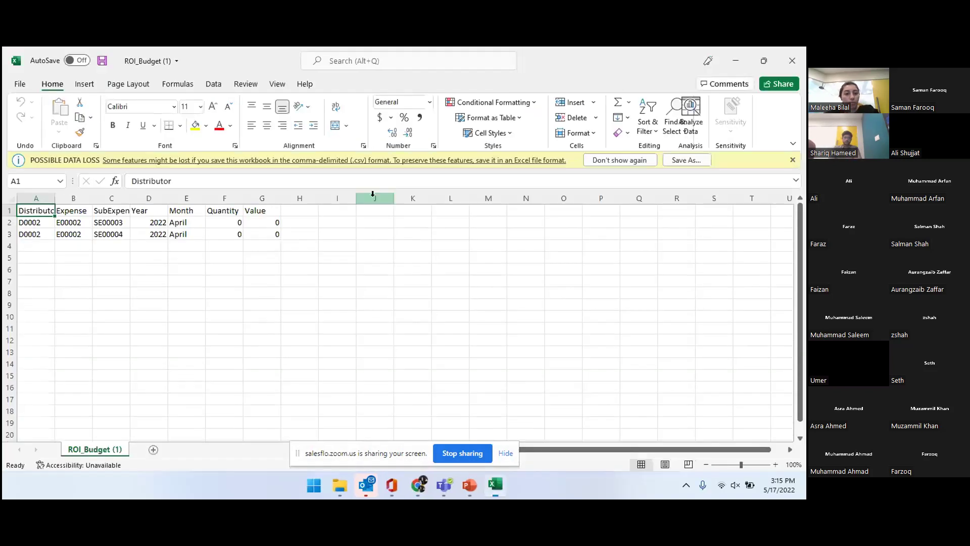
pyautogui.doubleClick(55, 199)
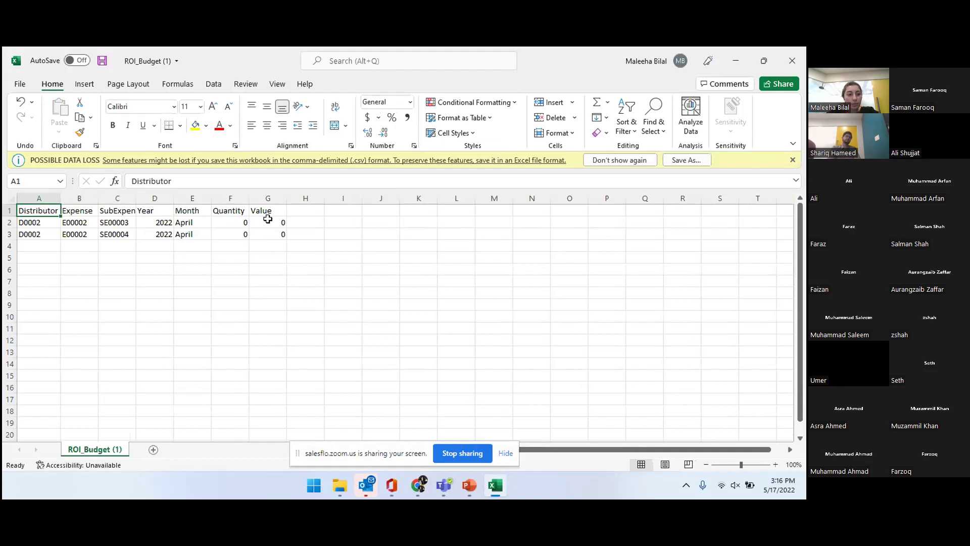
pyautogui.click(235, 223)
pyautogui.click(276, 224)
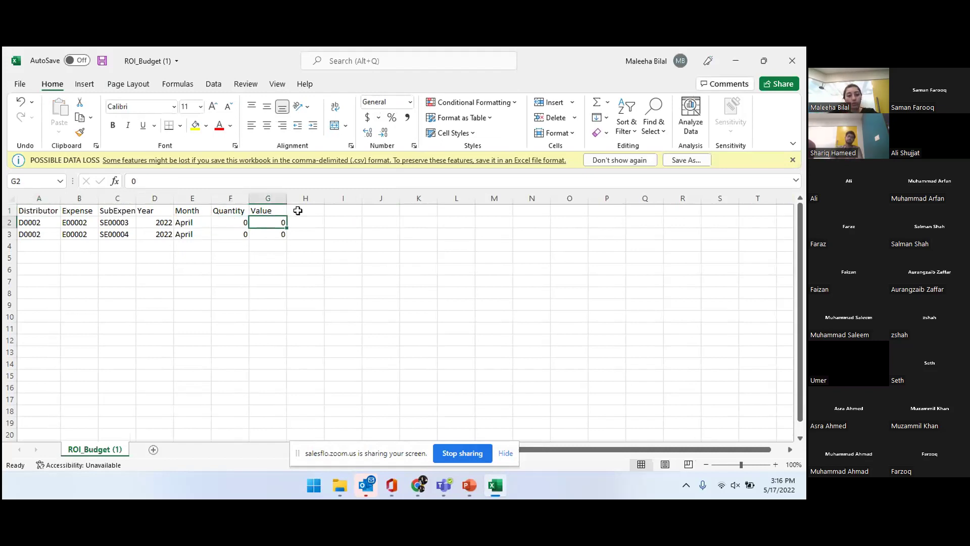
pyautogui.click(735, 60)
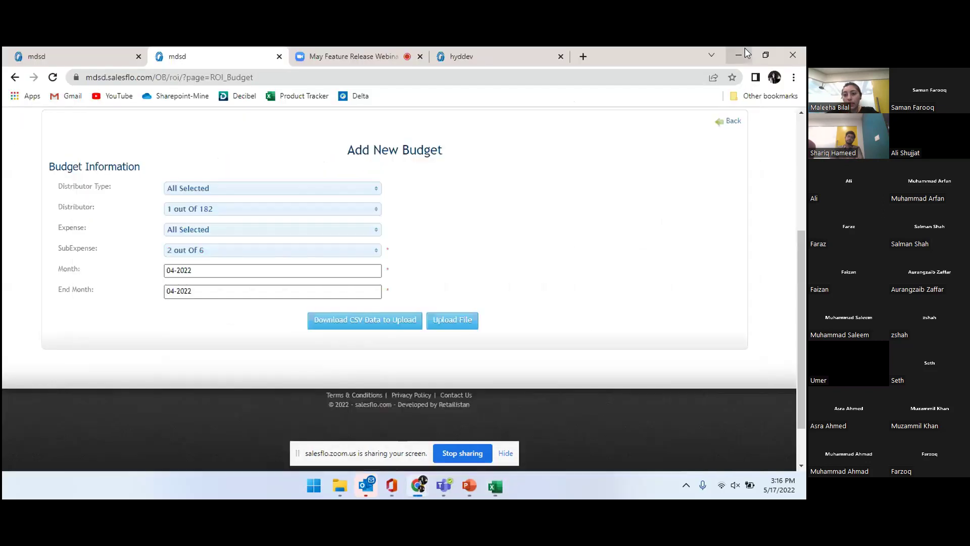
# Step: Review the Add New Budget form and examine the ROI Budget and expense approval options on the Settings page
pyautogui.scroll(3, 482, 209)
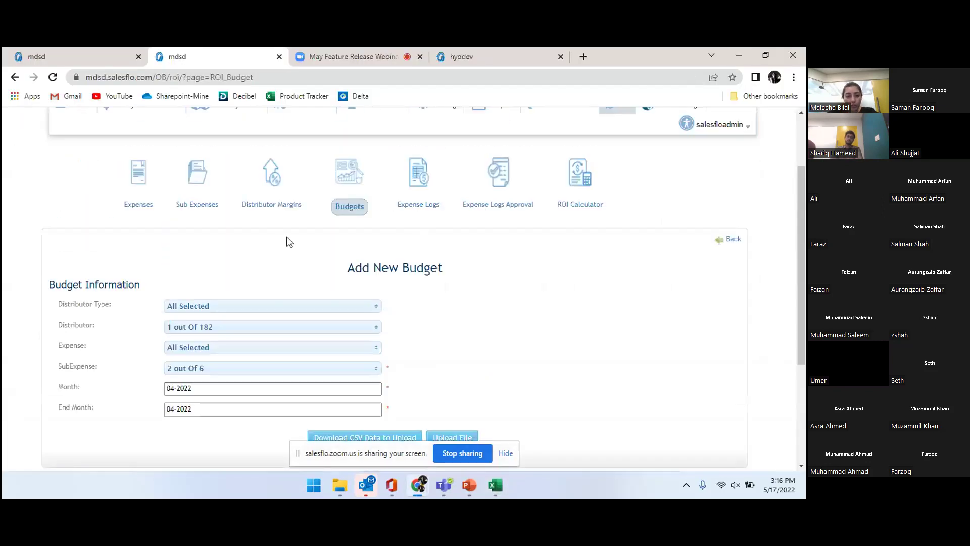
pyautogui.scroll(-4, 289, 242)
pyautogui.scroll(6, 288, 242)
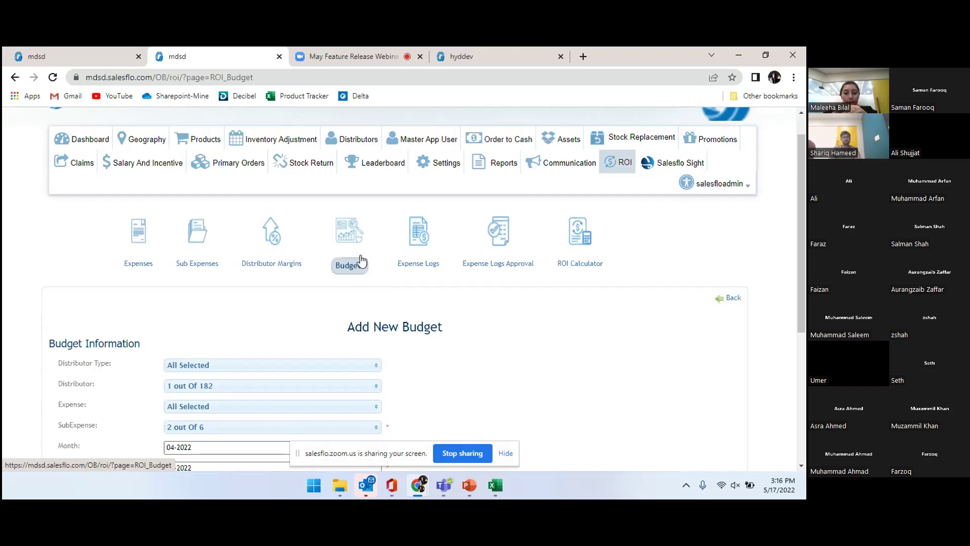
pyautogui.click(95, 50)
pyautogui.scroll(-3, 455, 385)
pyautogui.scroll(-1, 311, 359)
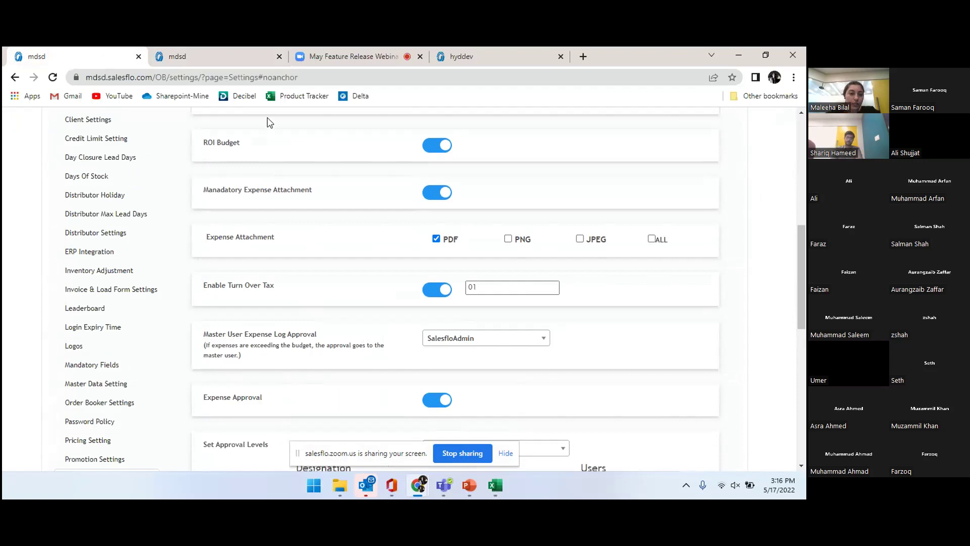
# Step: Return to the ROI module, reopen the Budgets list and review the Expense Logs page
pyautogui.click(240, 52)
pyautogui.scroll(-1, 381, 298)
pyautogui.click(351, 229)
pyautogui.scroll(-1, 352, 238)
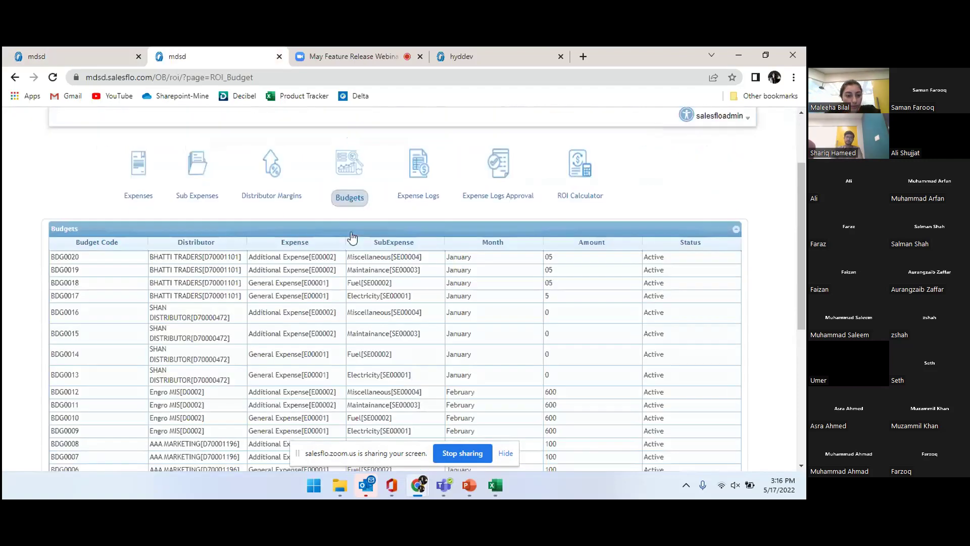
pyautogui.click(420, 163)
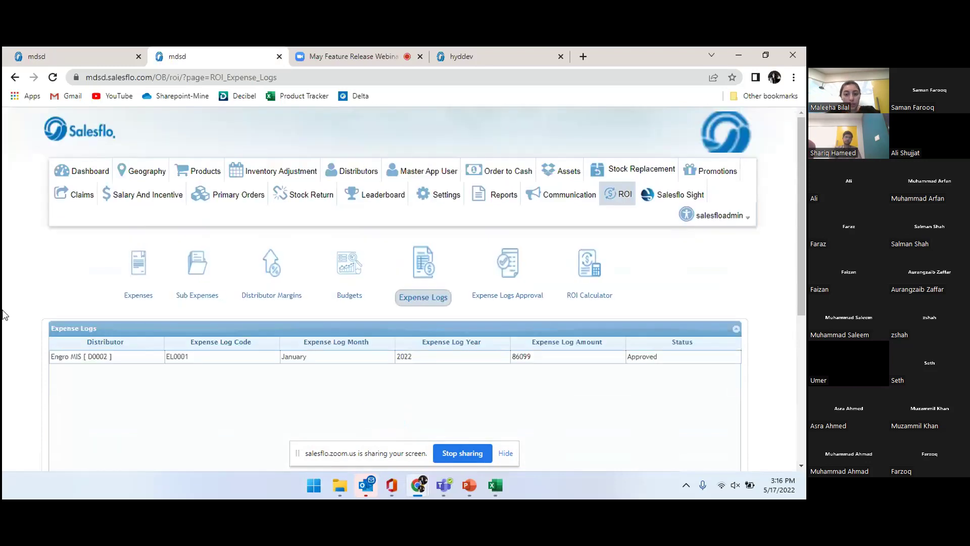
pyautogui.scroll(-3, 58, 281)
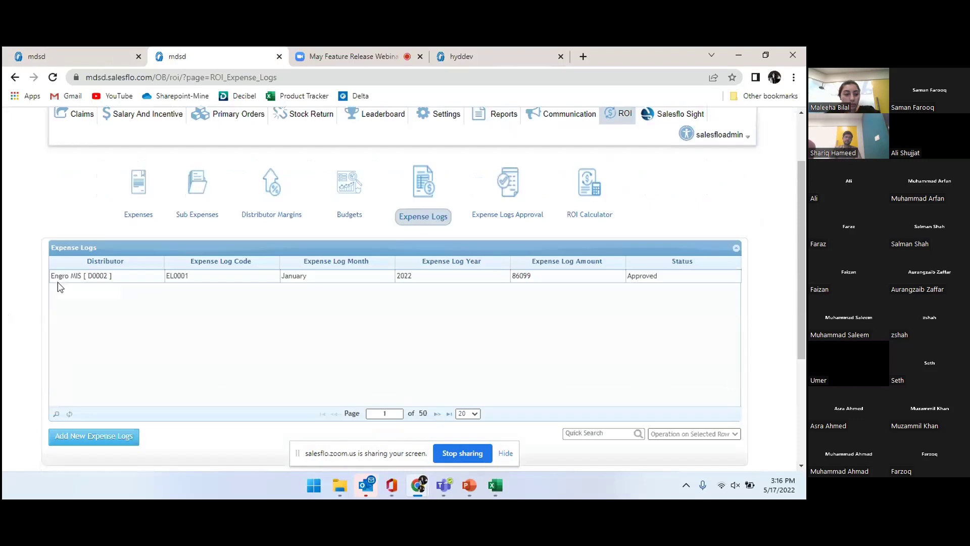
pyautogui.scroll(2, 156, 275)
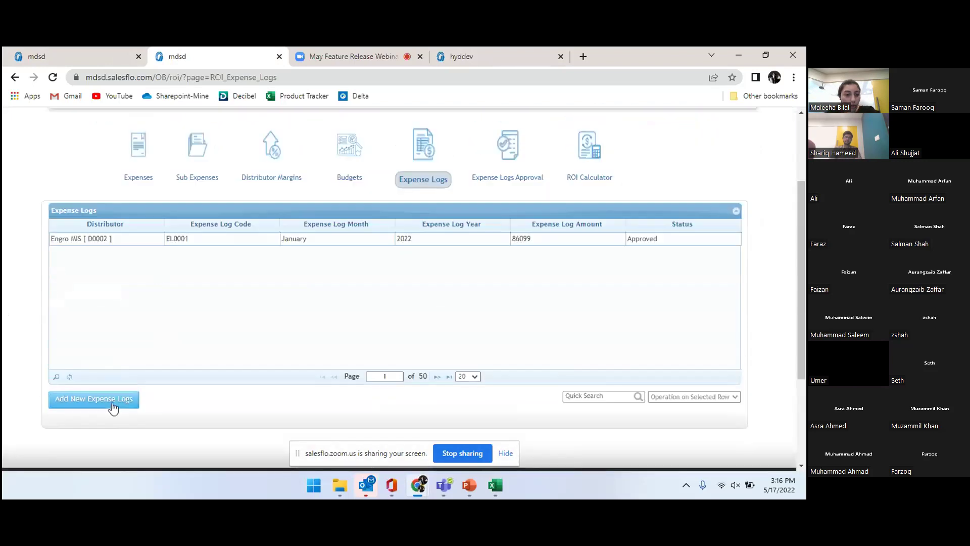
# Step: Start a new expense log for distributor Engro MIS-D0002 for month 04-2022
pyautogui.click(112, 408)
pyautogui.click(210, 302)
pyautogui.click(198, 361)
pyautogui.click(201, 353)
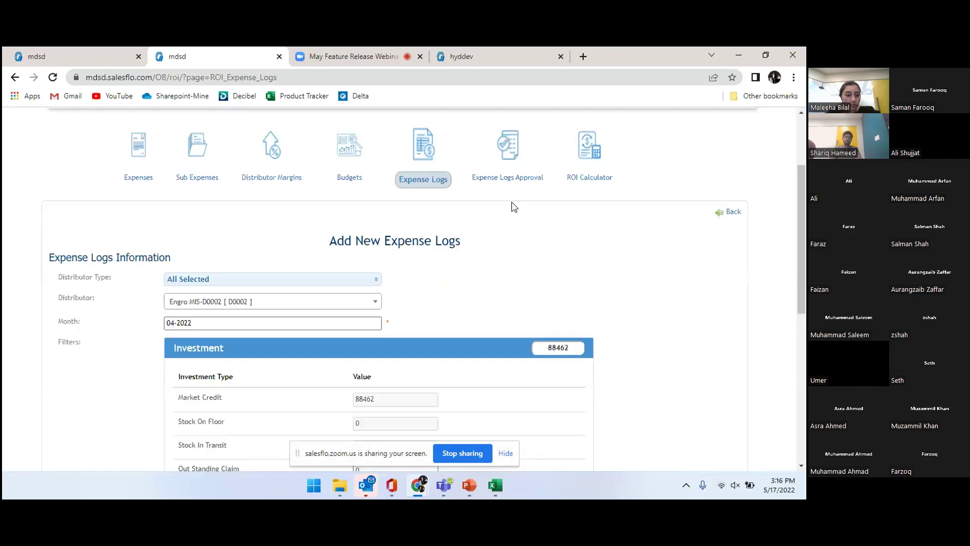
# Step: Examine the Investment section of the expense log, including the editable Out Standing Claim and Other Investment values, and collapse it
pyautogui.scroll(-3, 520, 247)
pyautogui.click(212, 230)
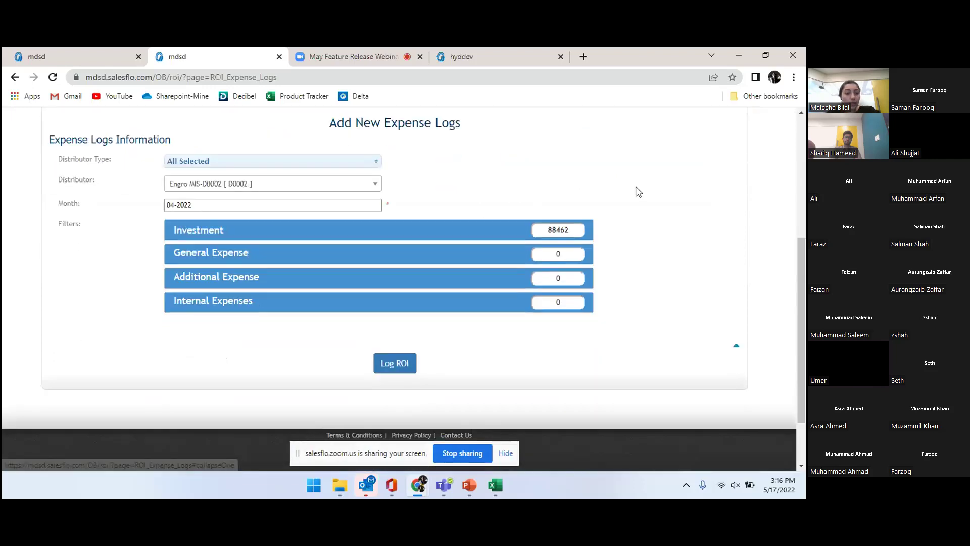
pyautogui.click(215, 230)
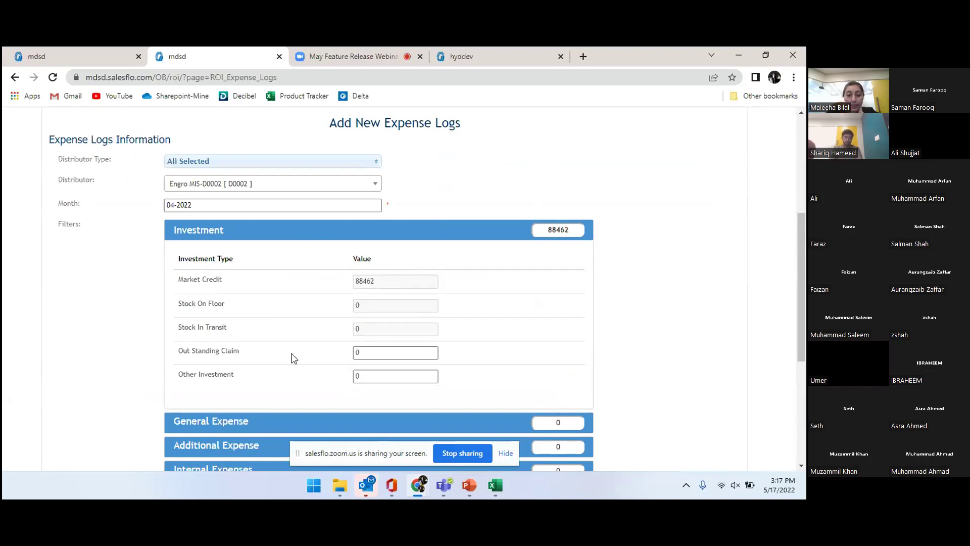
pyautogui.doubleClick(363, 352)
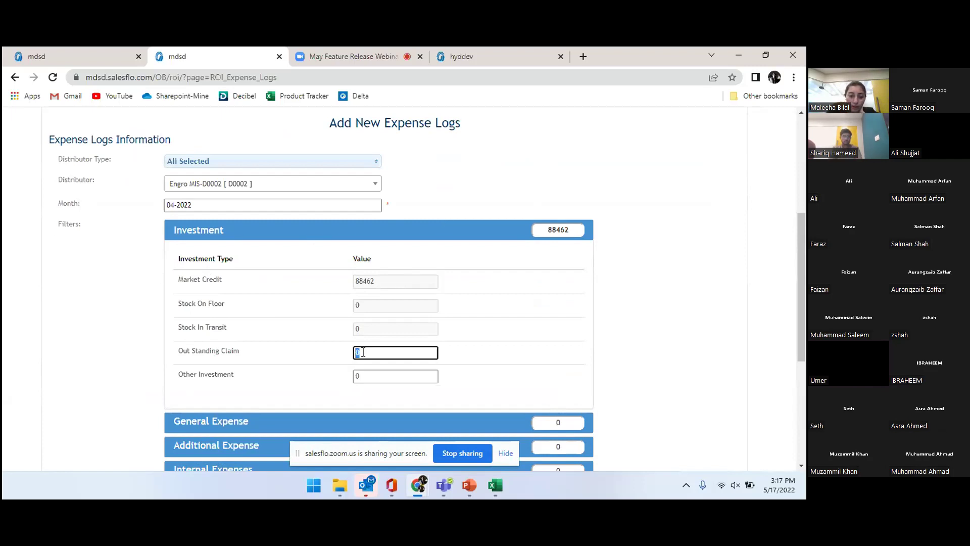
pyautogui.click(372, 374)
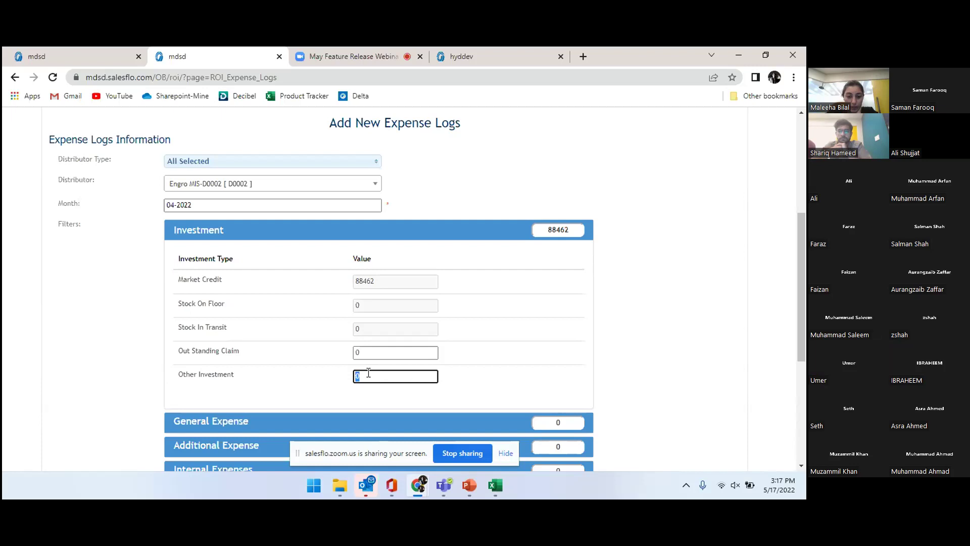
pyautogui.click(361, 353)
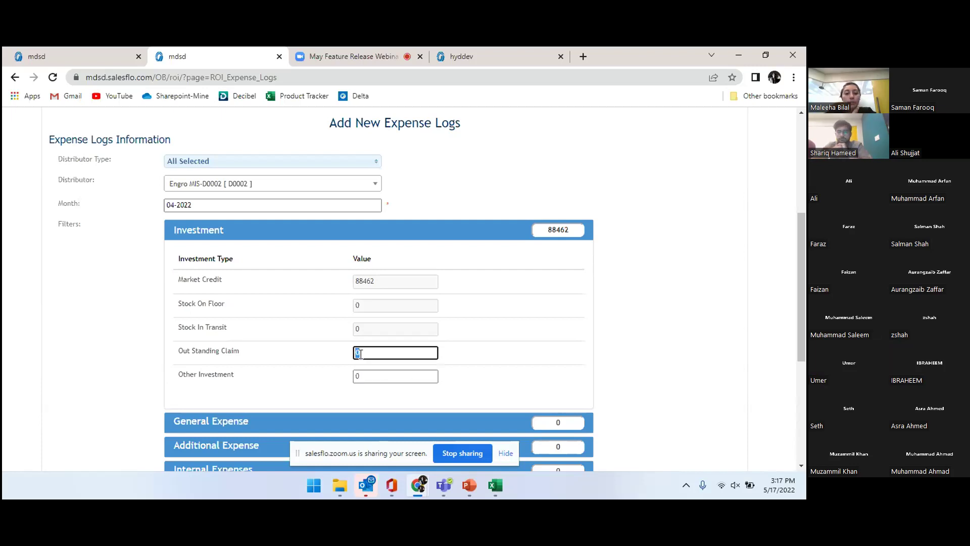
pyautogui.click(362, 373)
pyautogui.click(376, 288)
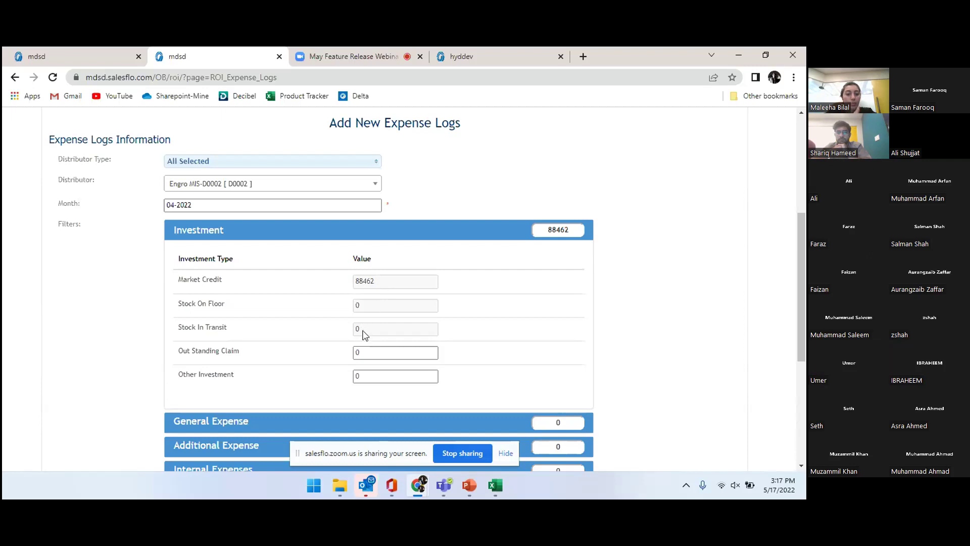
pyautogui.click(219, 235)
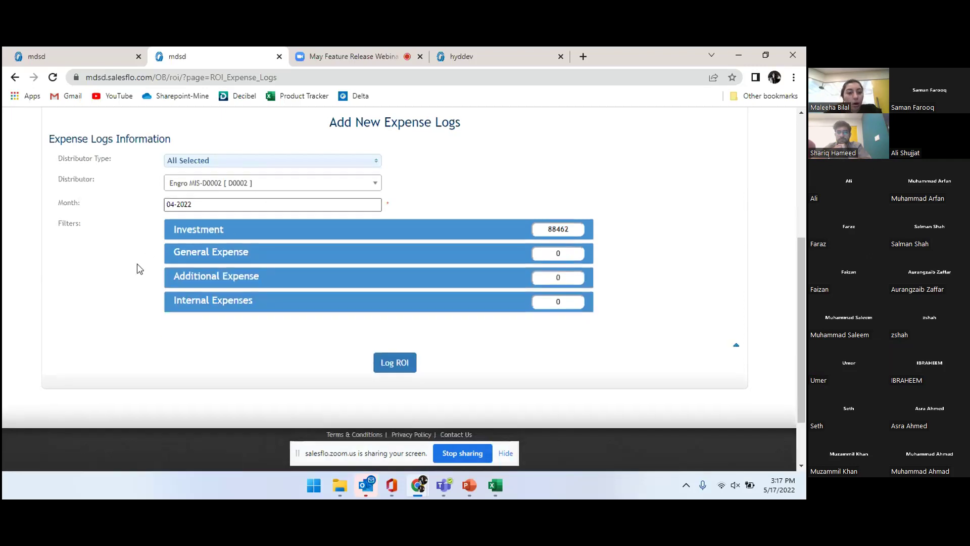
# Step: Under General Expense, enter Electricity with quantity 1 and value 100, and Fuel with quantity 10 and value 1
pyautogui.scroll(-1, 167, 250)
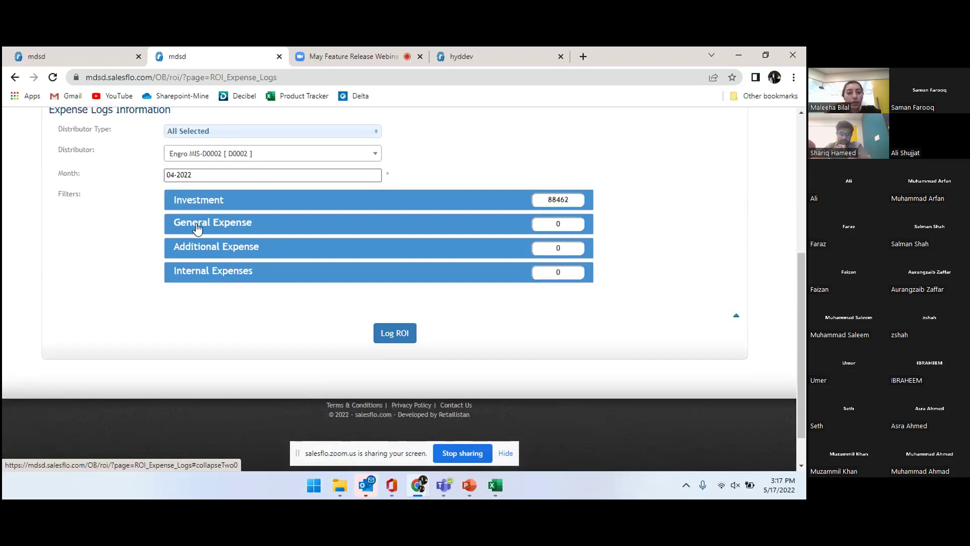
pyautogui.click(196, 228)
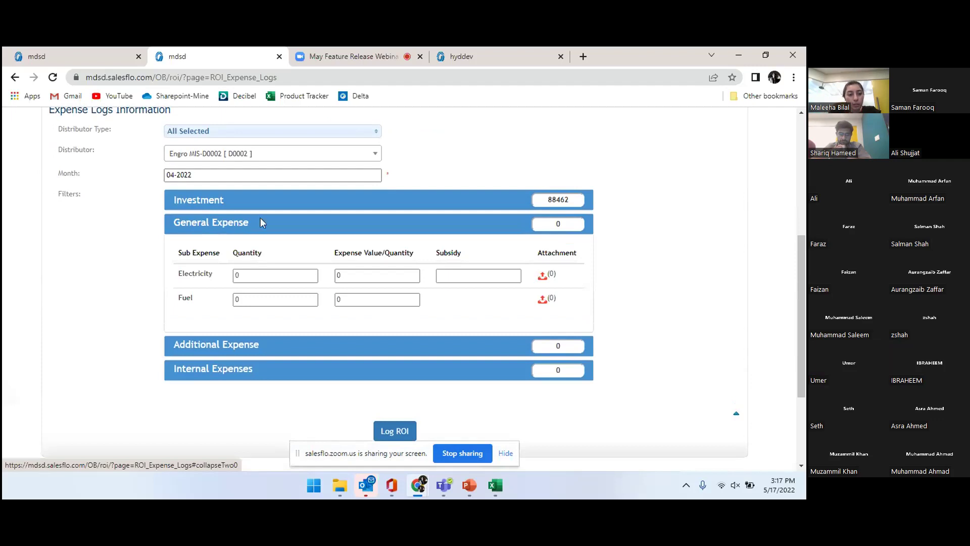
pyautogui.click(247, 273)
pyautogui.write('1')
pyautogui.click(365, 273)
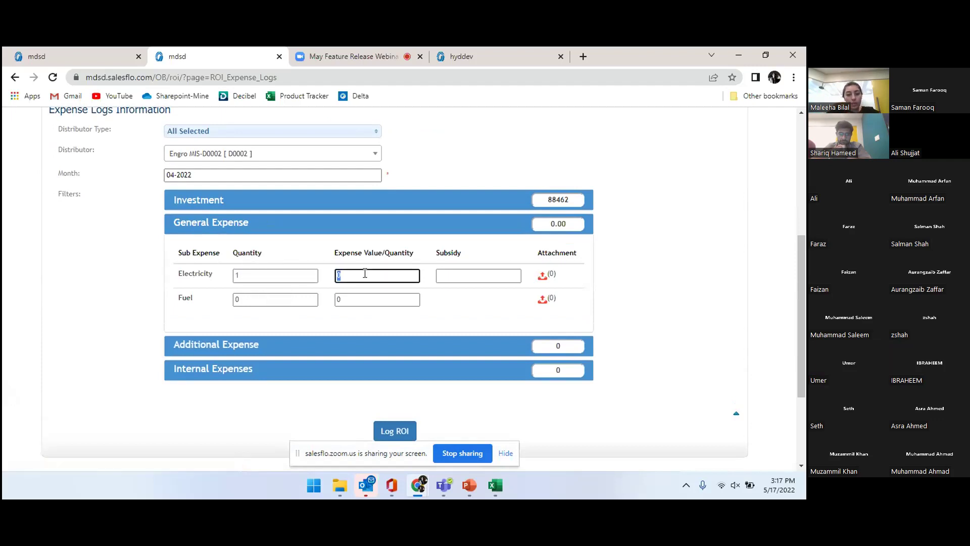
pyautogui.write('100')
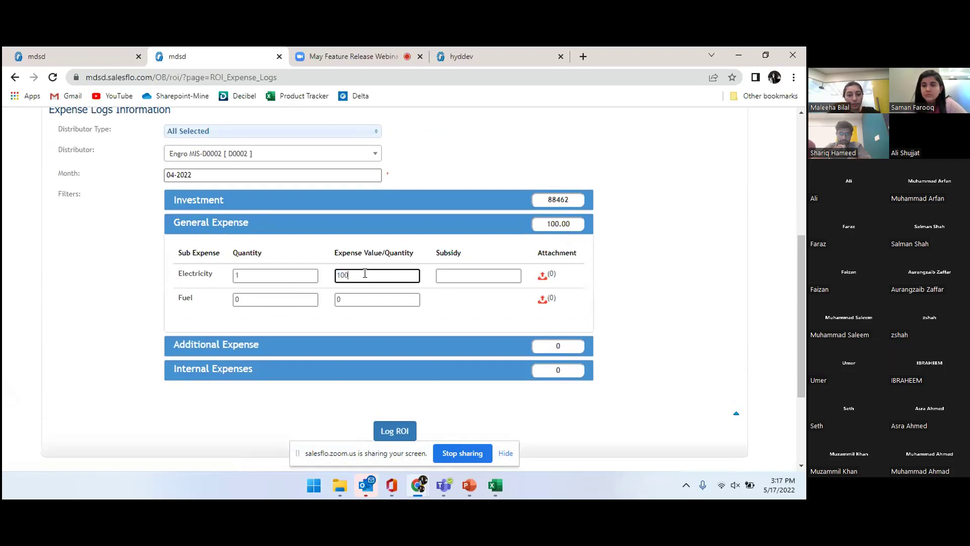
pyautogui.click(291, 300)
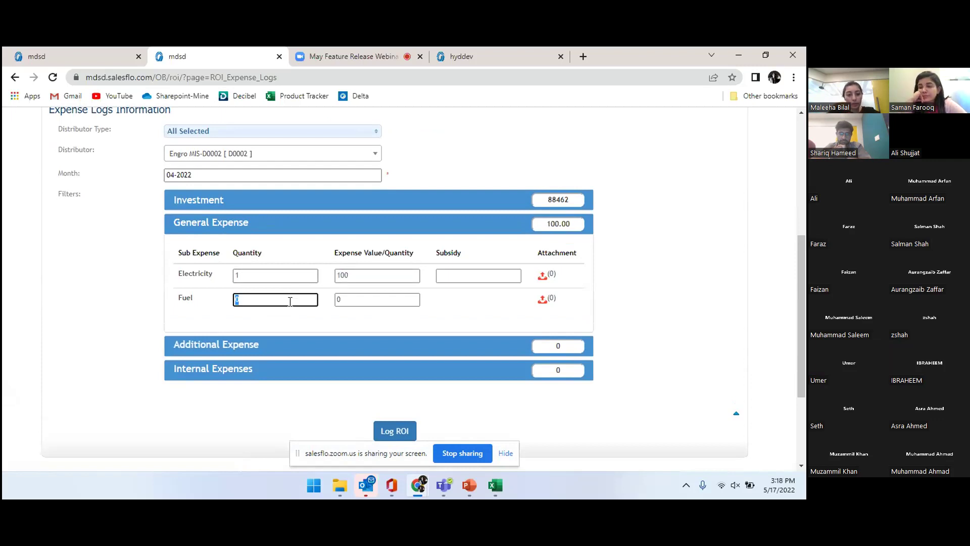
pyautogui.click(352, 298)
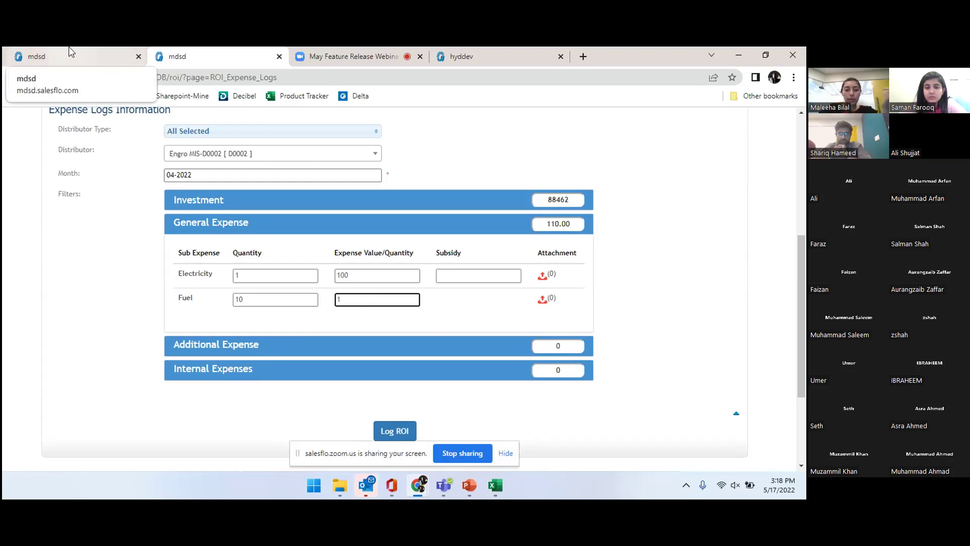
# Step: Under Additional Expense, enter Maintainance with quantity 10 and value 10, and Miscellaneous with quantity 1 and value 10
pyautogui.click(191, 344)
pyautogui.scroll(-2, 193, 347)
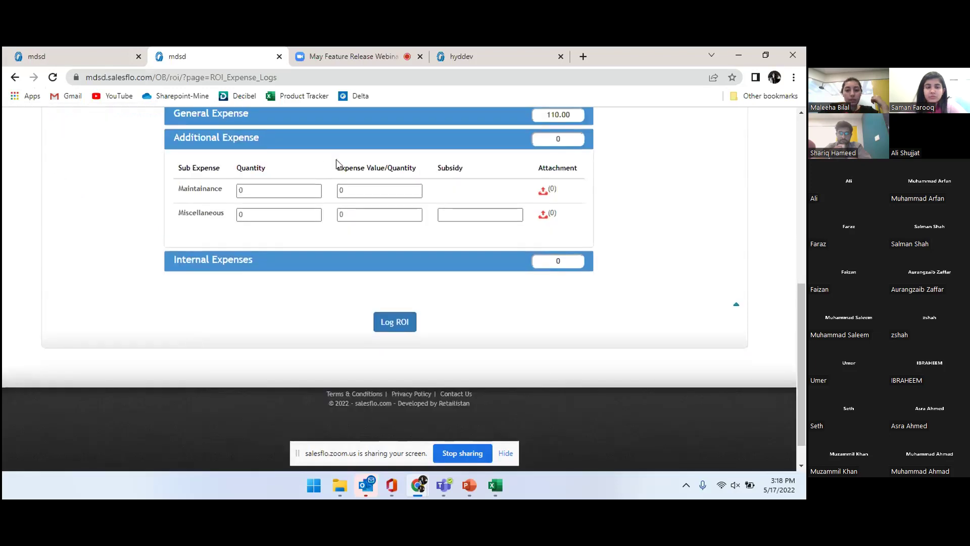
pyautogui.click(277, 188)
pyautogui.click(275, 186)
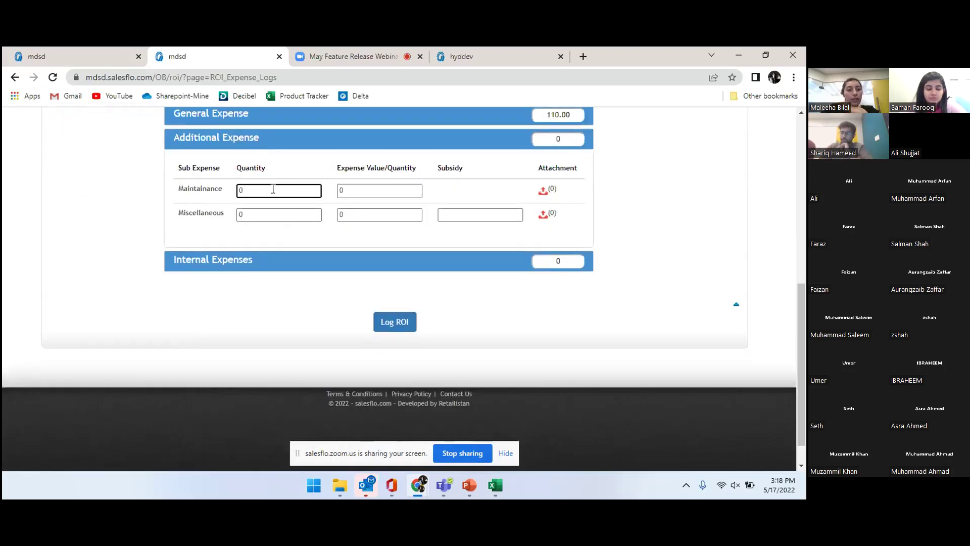
pyautogui.write('10')
pyautogui.click(343, 190)
pyautogui.write('10')
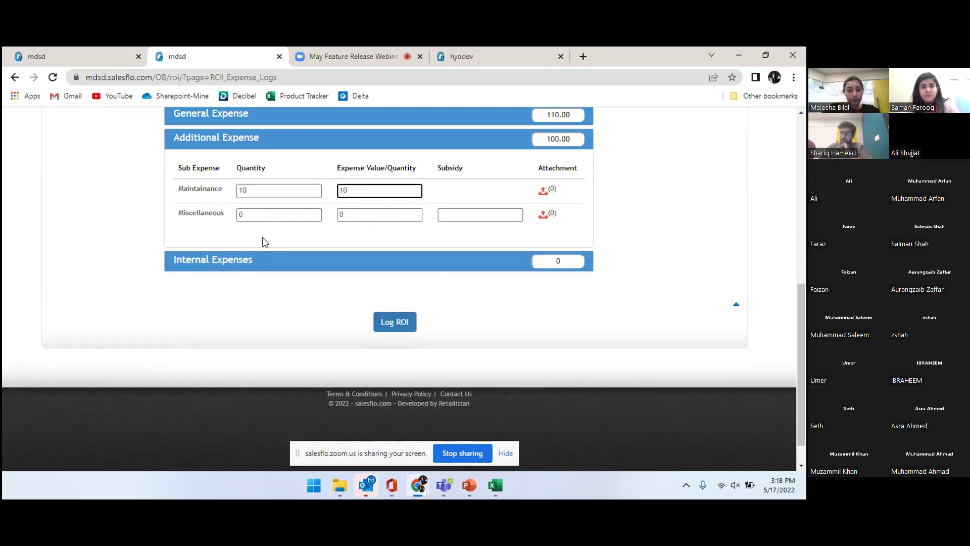
pyautogui.click(249, 216)
pyautogui.write('1')
pyautogui.click(348, 216)
pyautogui.write('10')
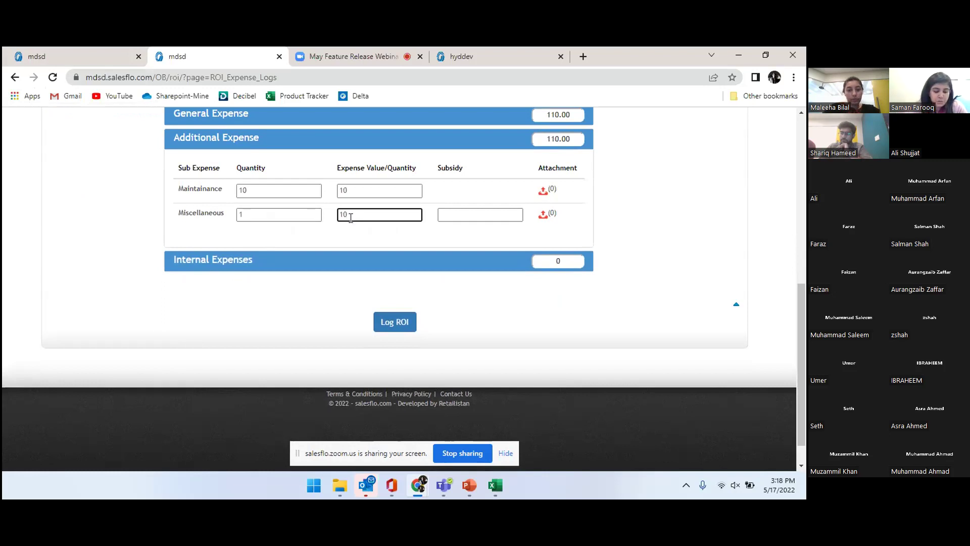
# Step: Under Internal Expenses, enter Internet with quantity 10 and value 100, and Electricity with quantity 10 and value 10
pyautogui.click(201, 261)
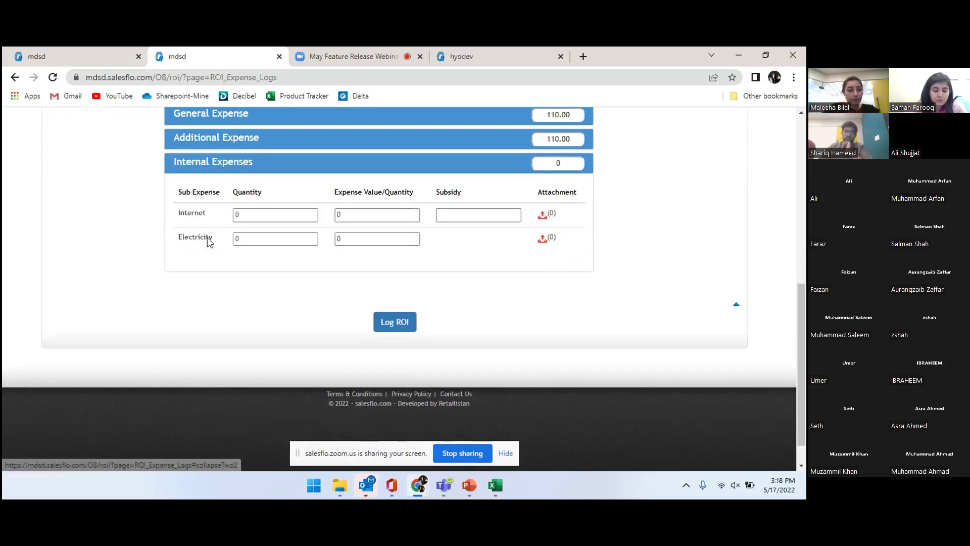
pyautogui.click(245, 216)
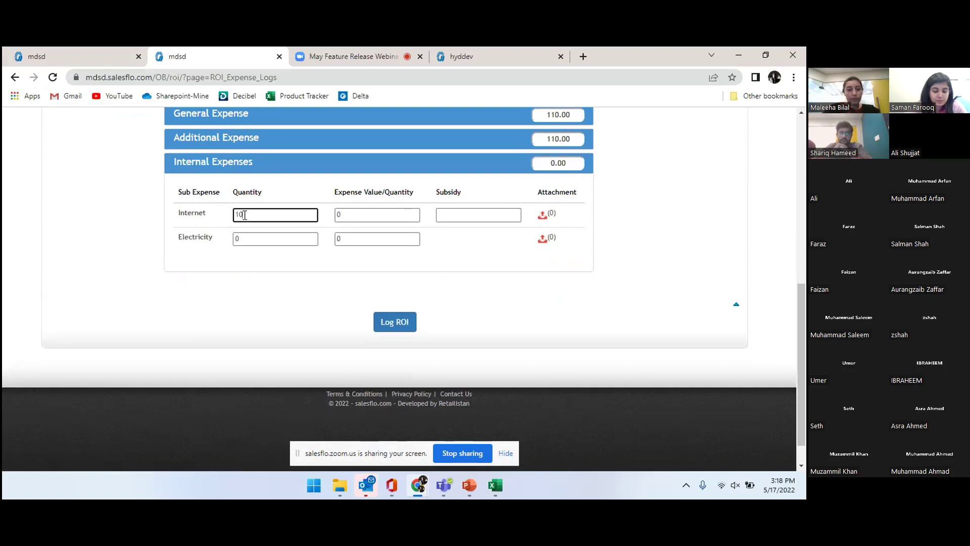
pyautogui.click(244, 241)
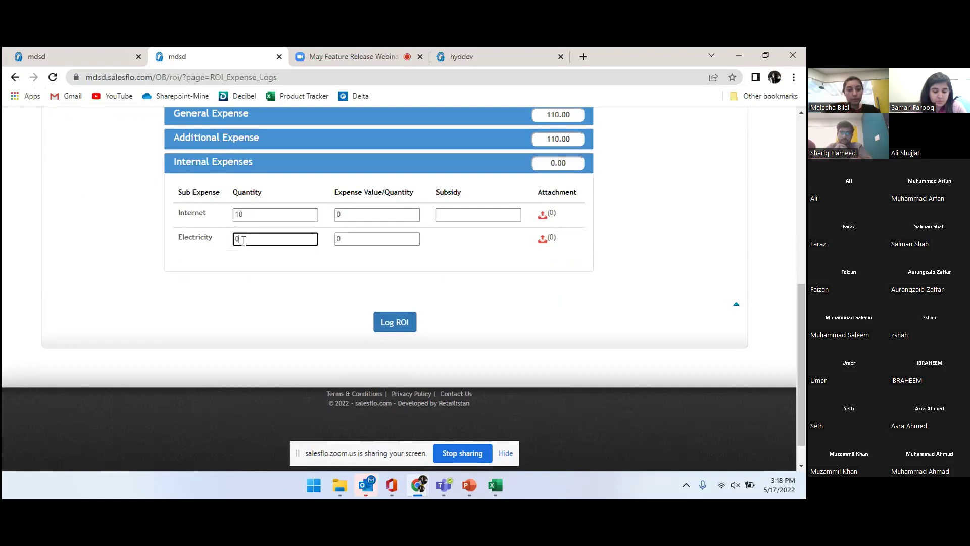
pyautogui.click(372, 212)
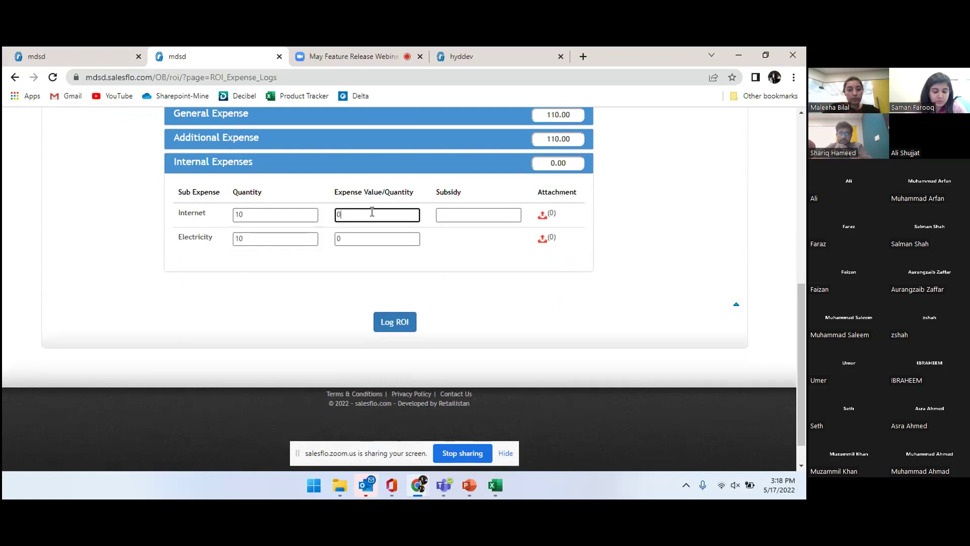
pyautogui.click(361, 243)
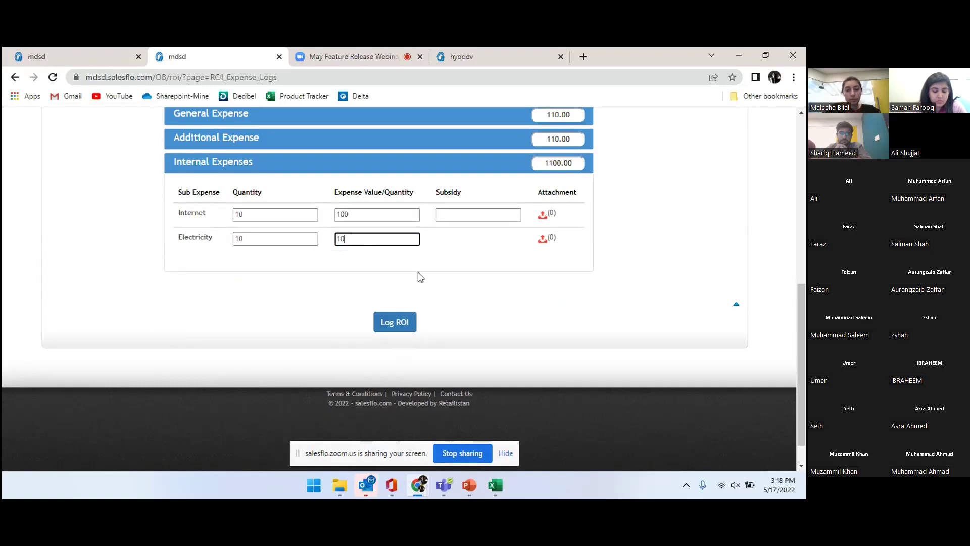
# Step: Try to log the ROI for this distributor without any sub expense attachments
pyautogui.scroll(1, 417, 272)
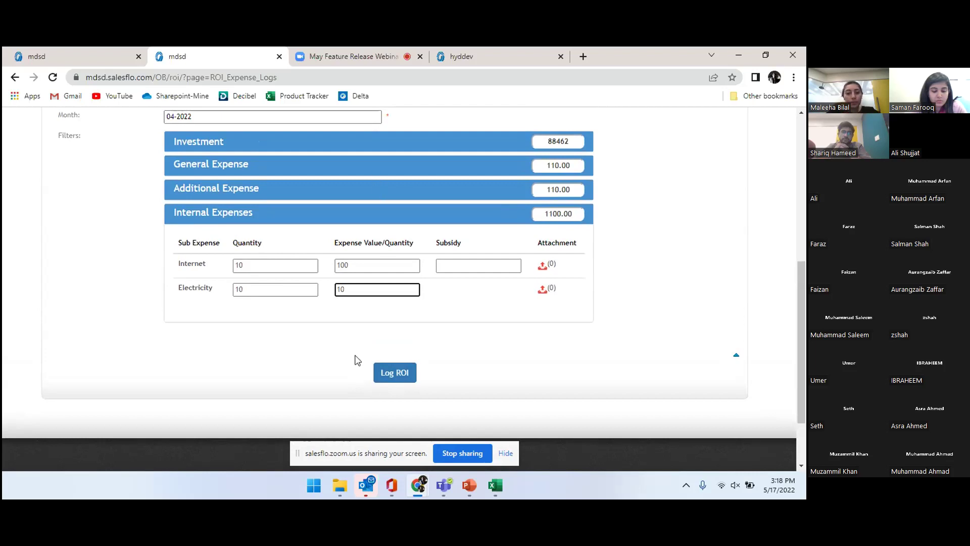
pyautogui.click(385, 380)
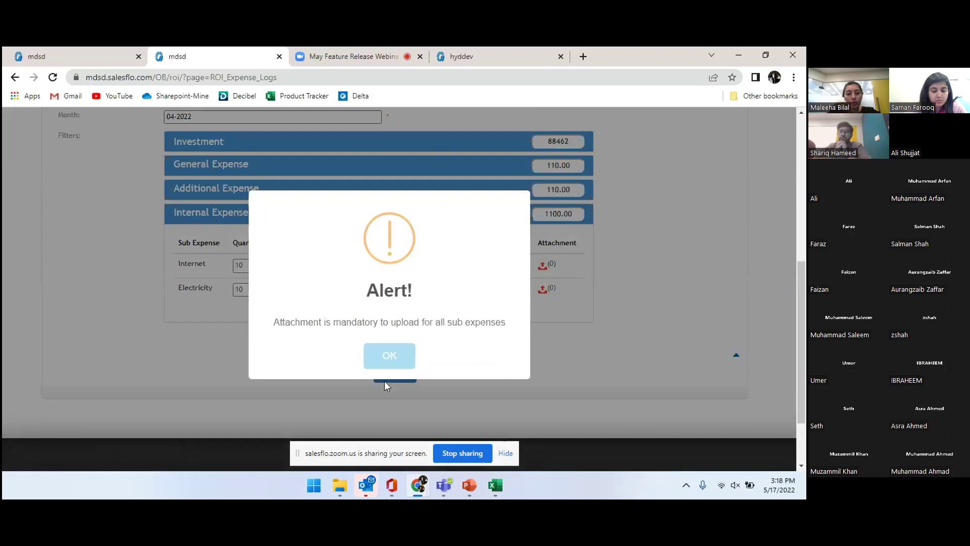
pyautogui.click(383, 365)
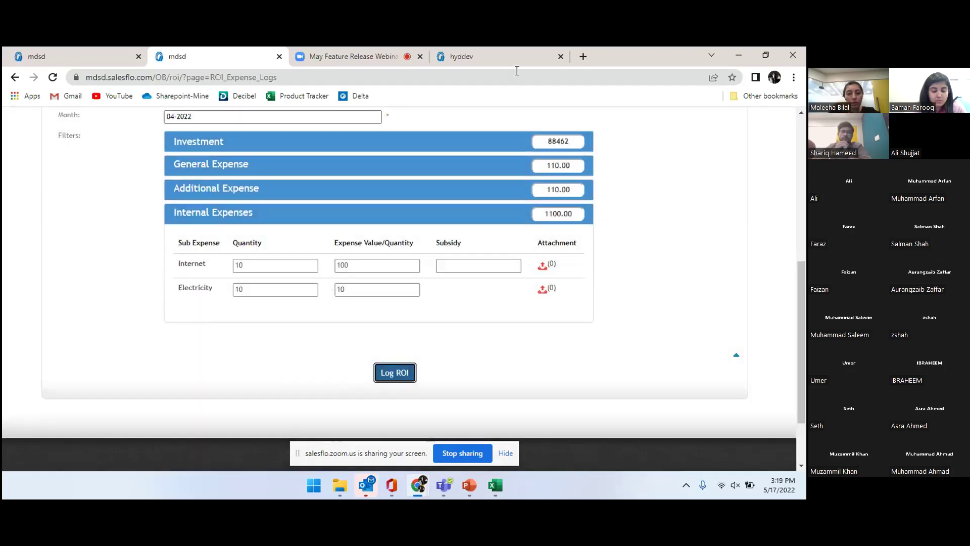
# Step: In the ROI settings, turn off mandatory expense attachments and expense approval, and save the settings
pyautogui.click(81, 57)
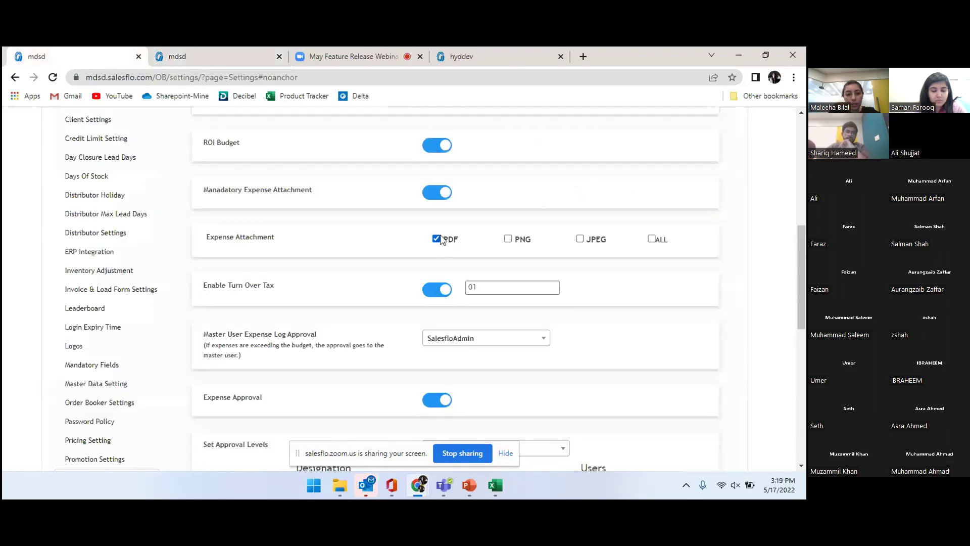
pyautogui.click(430, 198)
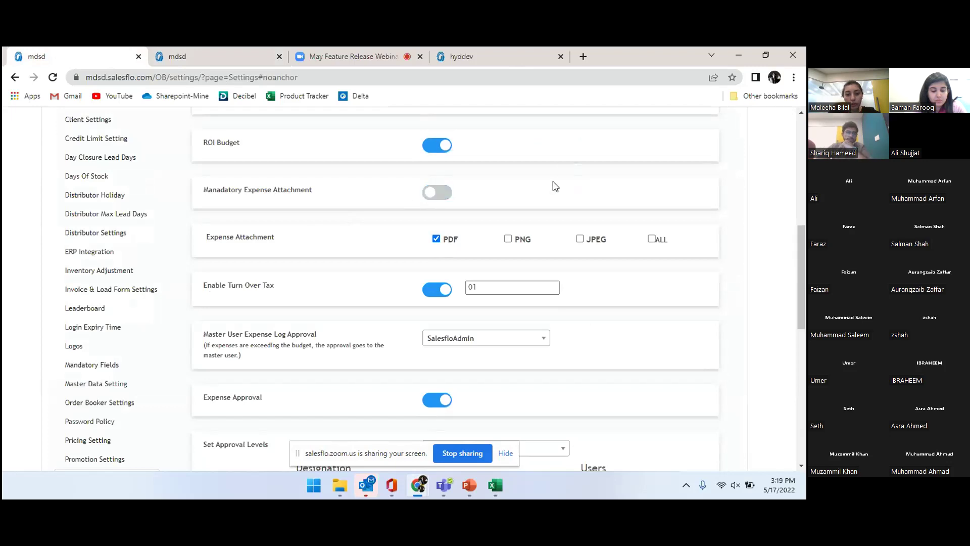
pyautogui.scroll(-1, 556, 185)
pyautogui.scroll(2, 368, 247)
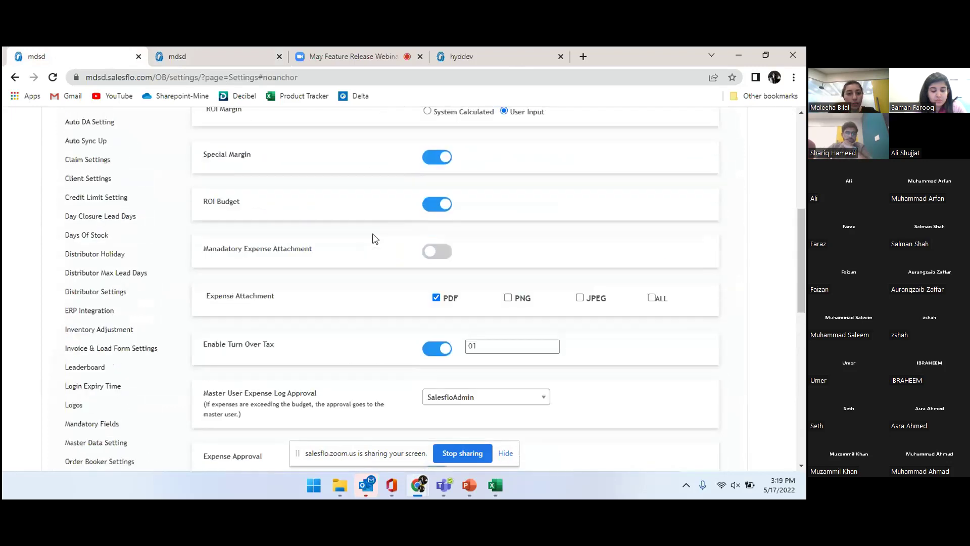
pyautogui.scroll(-3, 424, 252)
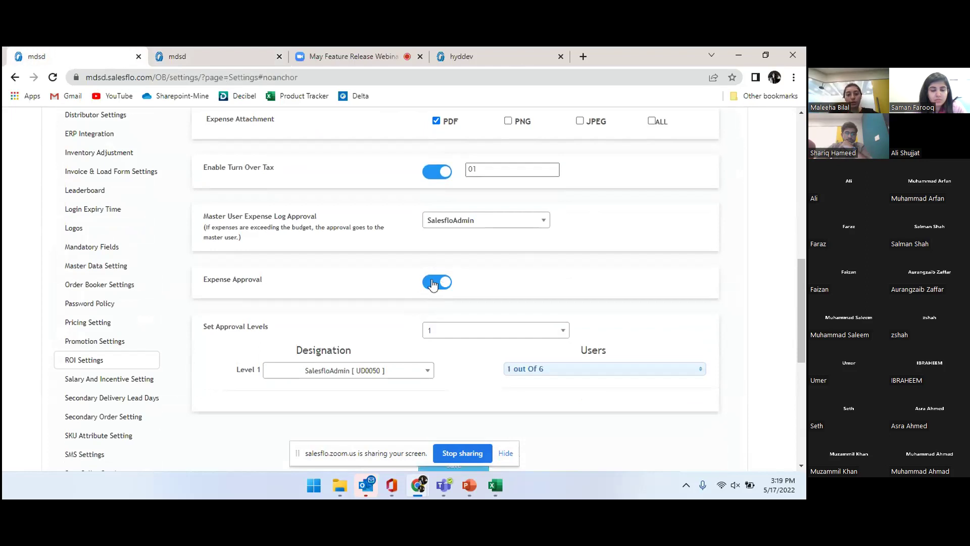
pyautogui.click(433, 282)
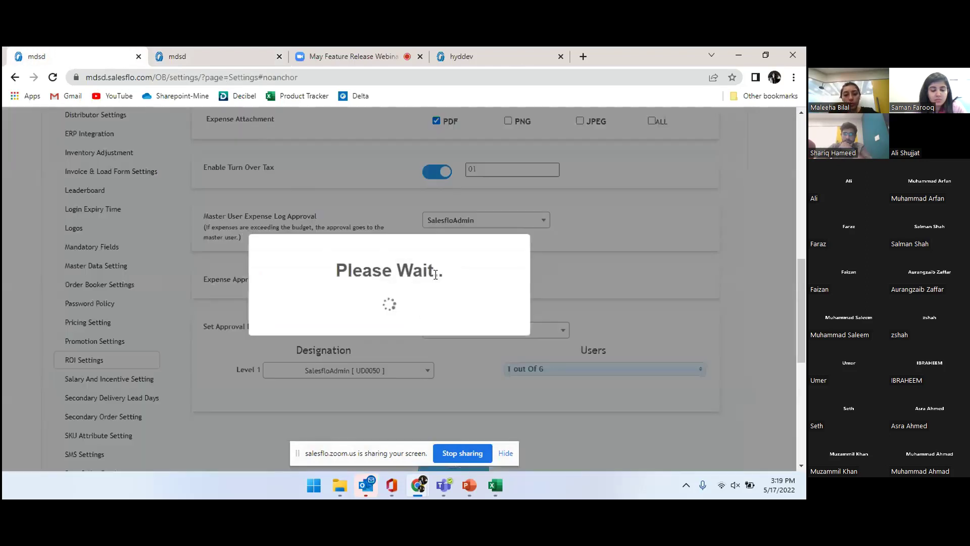
pyautogui.click(462, 352)
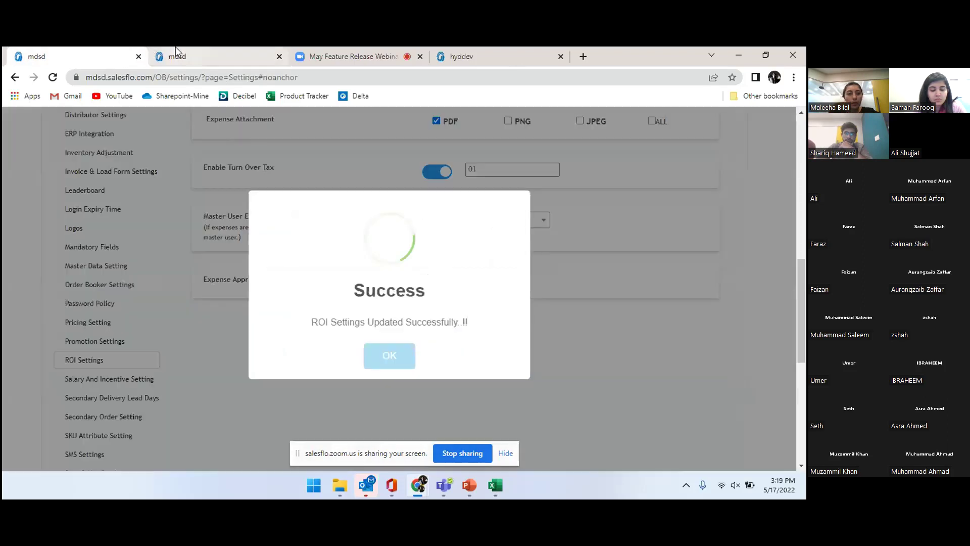
pyautogui.click(389, 355)
# Step: Return to the open expense log and retry logging the ROI under the updated settings
pyautogui.click(218, 56)
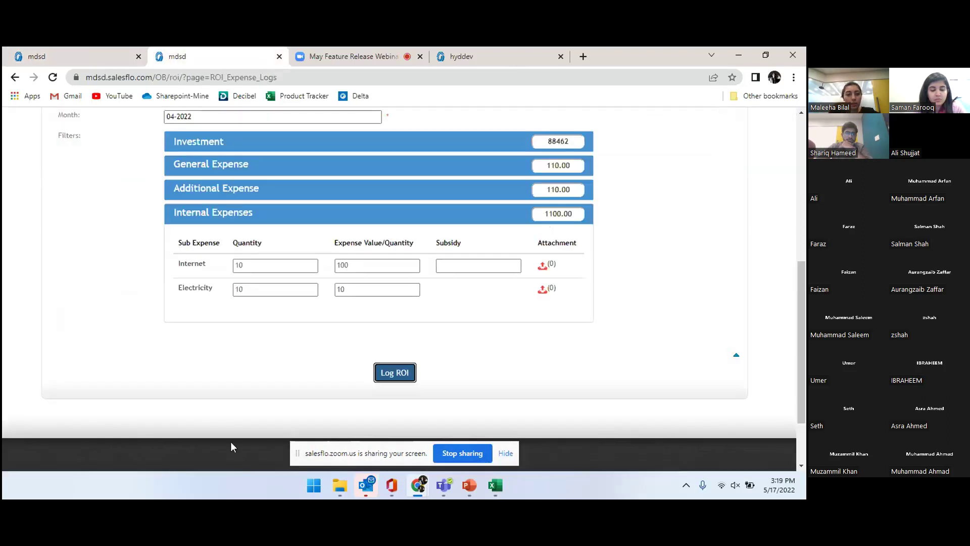
pyautogui.click(406, 373)
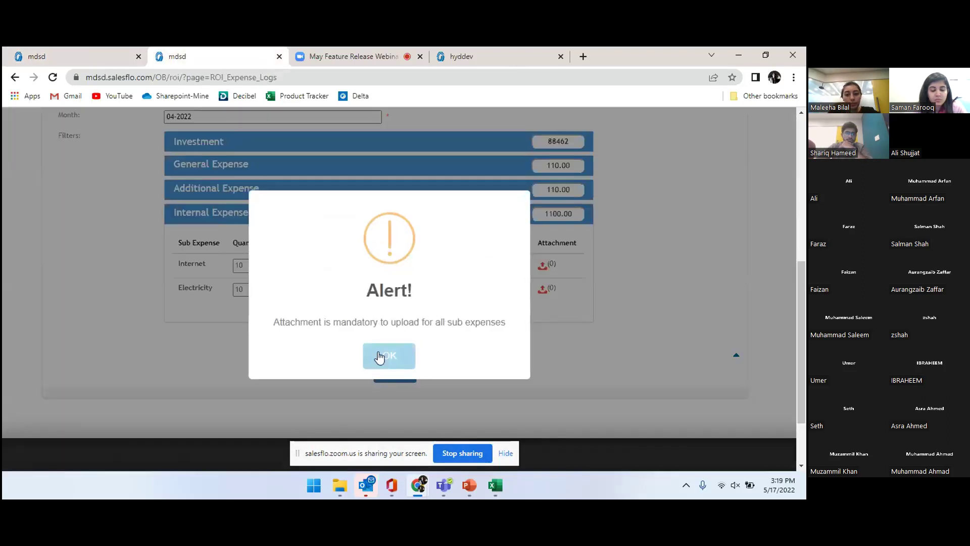
pyautogui.click(380, 357)
# Step: Reload the expense log form by reselecting distributor Engro MIS-D0002 and month 04-2022
pyautogui.scroll(5, 303, 303)
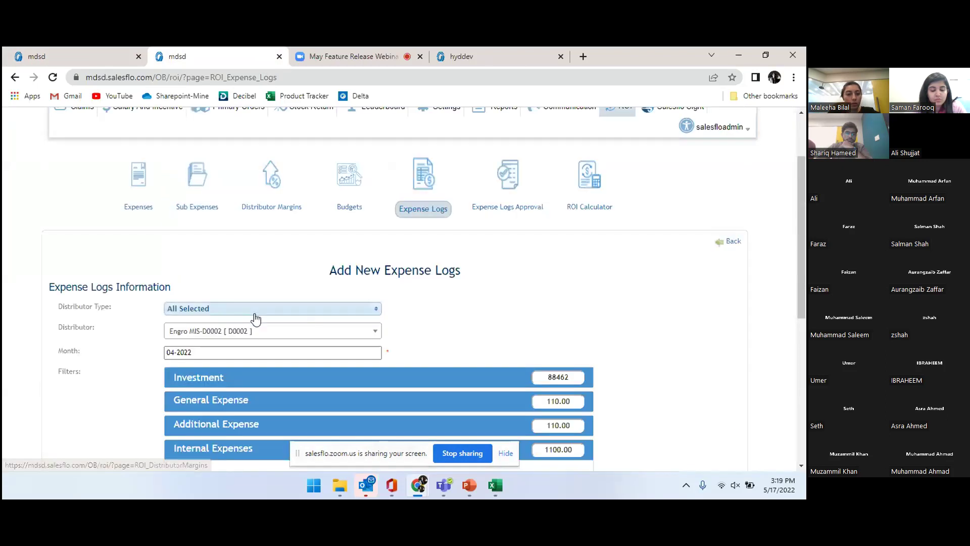
pyautogui.click(213, 331)
pyautogui.click(217, 251)
pyautogui.click(198, 333)
pyautogui.click(227, 233)
pyautogui.click(192, 382)
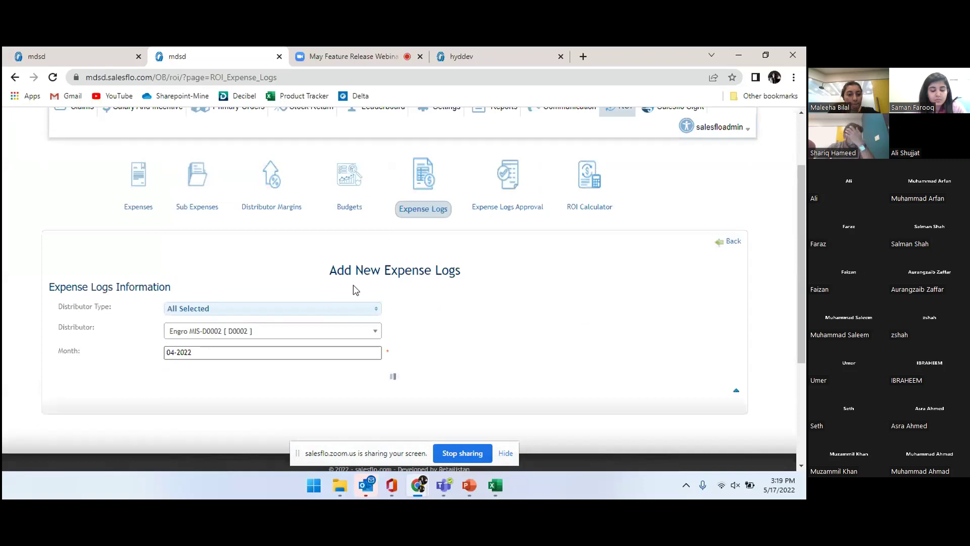
# Step: Under Internal Expenses, enter Internet with quantity 1 and value 10, and Electricity with quantity 1 and value 100
pyautogui.scroll(-3, 301, 313)
pyautogui.click(257, 321)
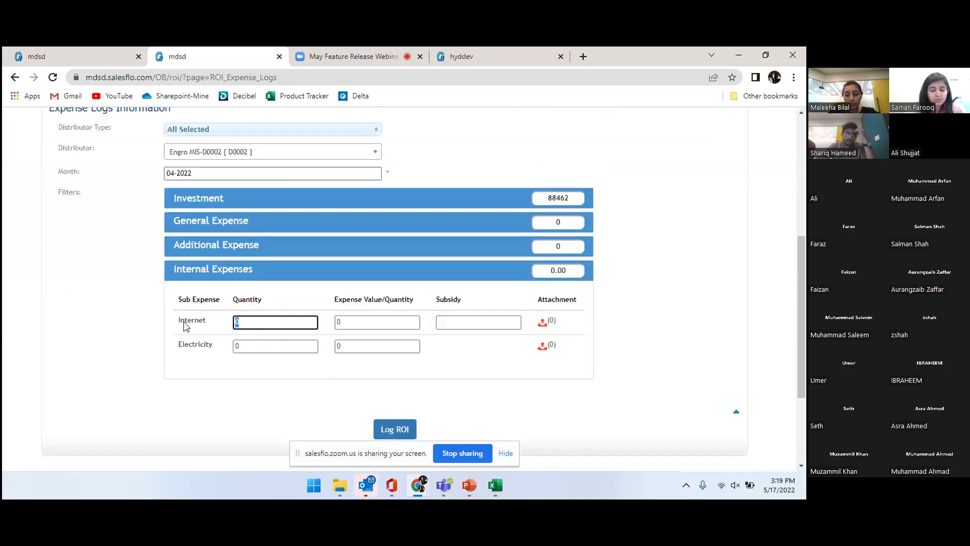
pyautogui.press('Tab')
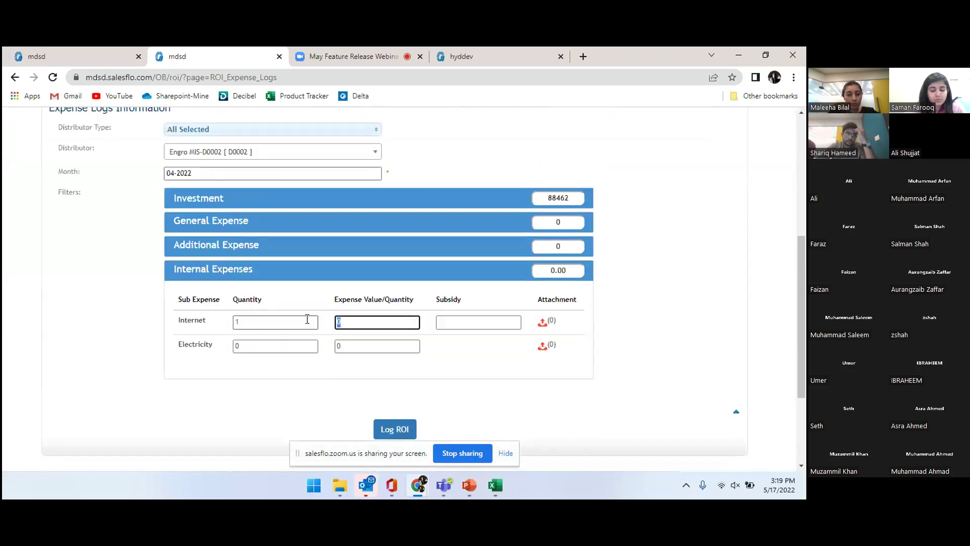
pyautogui.write('10')
pyautogui.press('Tab')
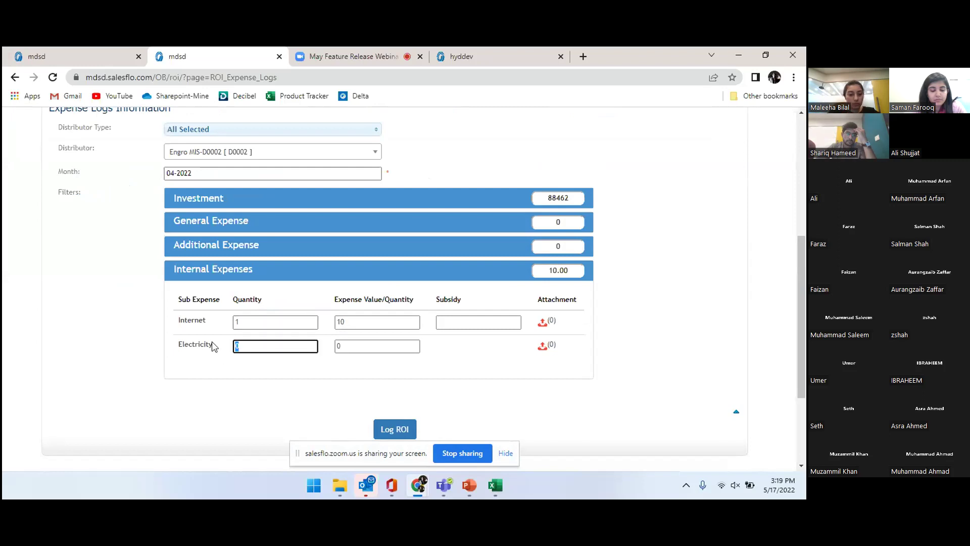
pyautogui.write('1')
pyautogui.press('Tab')
pyautogui.write('100')
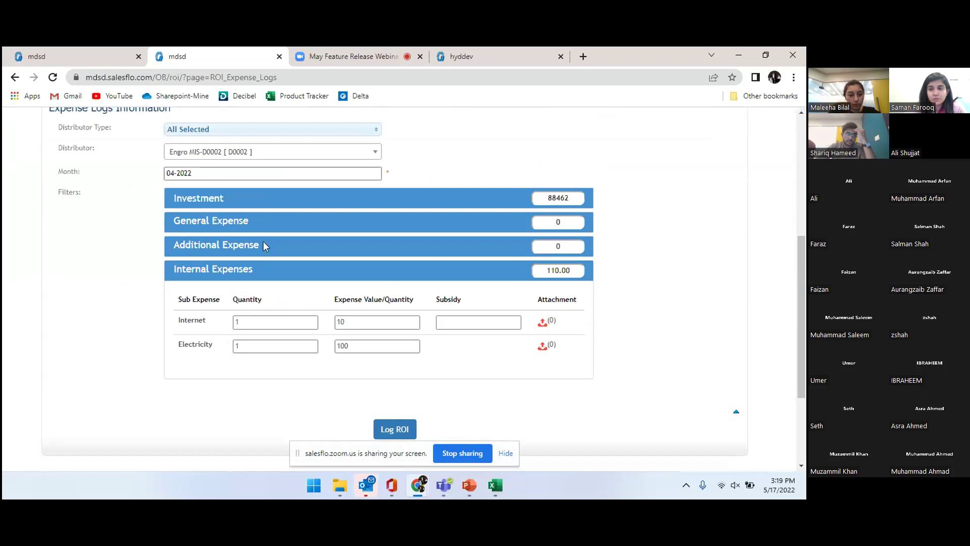
# Step: Under Additional Expense, enter Maintainance with quantity 10 and value 100, and Miscellaneous with quantity 1 and value 120
pyautogui.click(262, 245)
pyautogui.click(216, 299)
pyautogui.write('10')
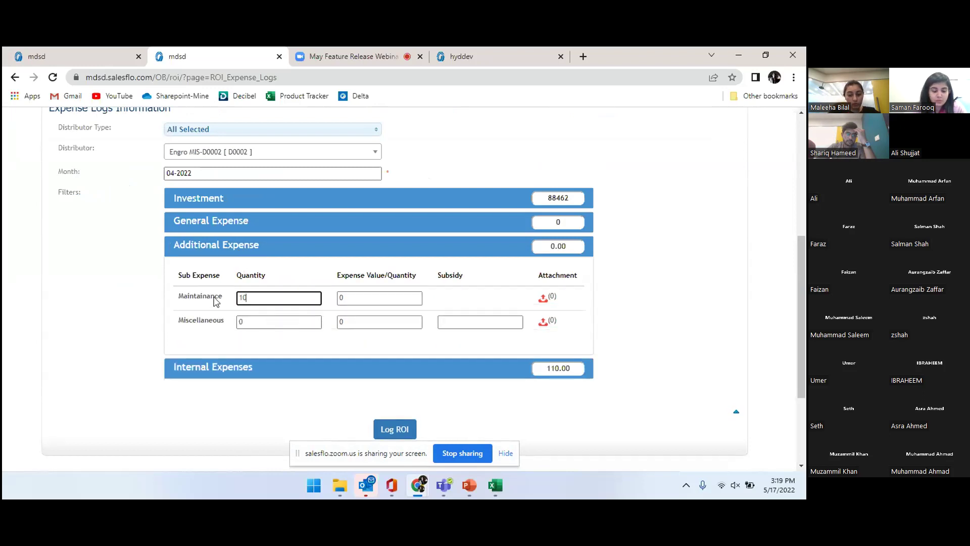
pyautogui.press('Tab')
pyautogui.write('100')
pyautogui.click(278, 322)
pyautogui.write('1')
pyautogui.click(358, 321)
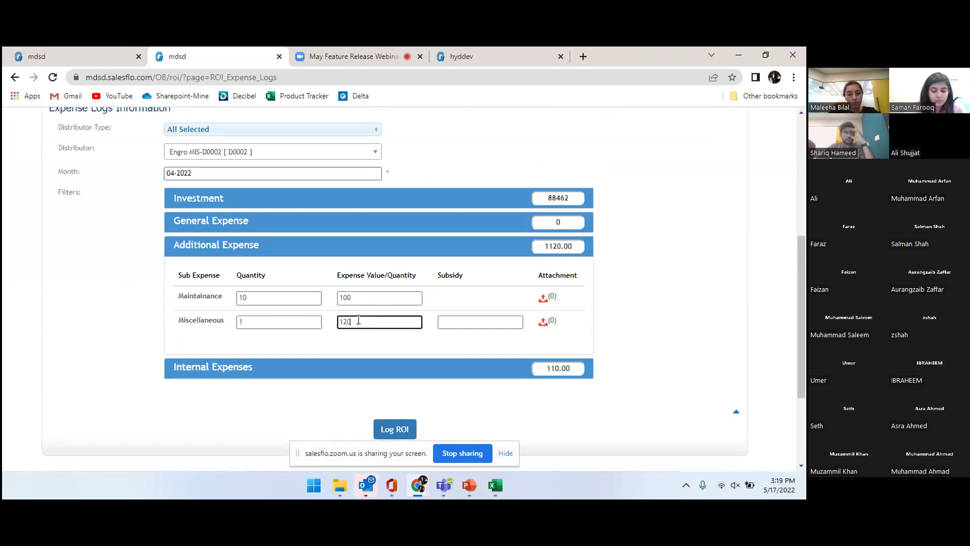
# Step: Under General Expense, enter Electricity with quantity 10 and value 10, and Fuel with quantity 1 and value 150
pyautogui.click(237, 221)
pyautogui.click(252, 274)
pyautogui.write('1')
pyautogui.click(236, 297)
pyautogui.write('1')
pyautogui.click(340, 274)
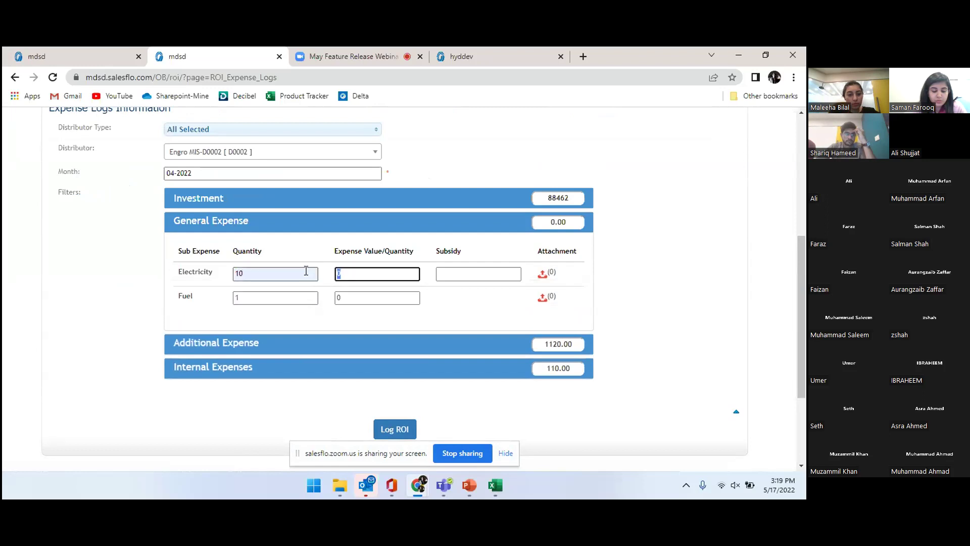
pyautogui.write('10')
pyautogui.press('Tab')
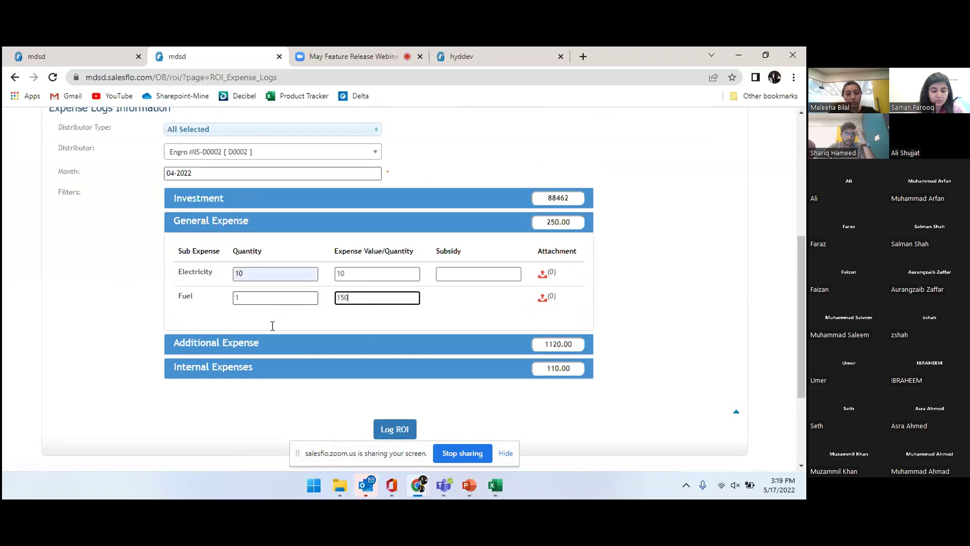
# Step: Try to log the ROI with the re-entered expenses and no attachments
pyautogui.scroll(-1, 394, 404)
pyautogui.click(396, 372)
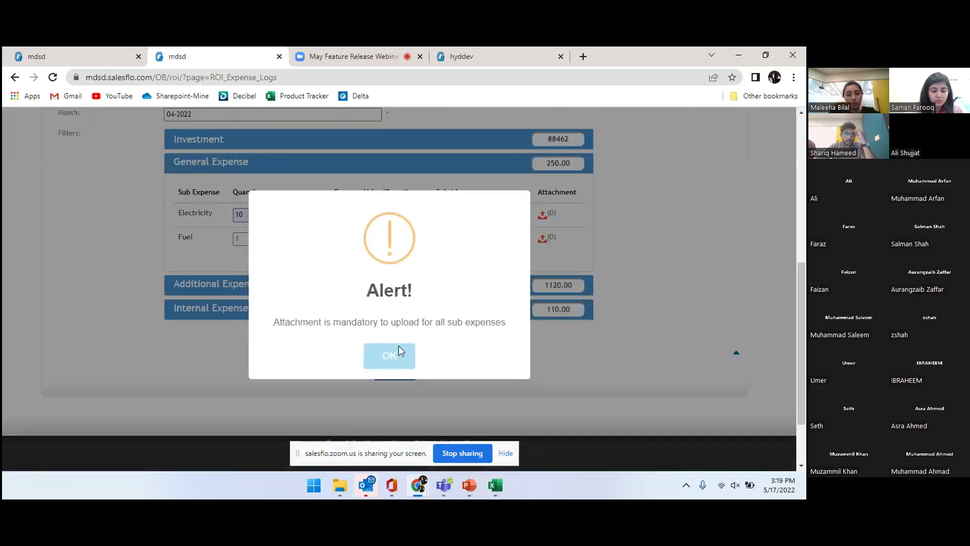
pyautogui.click(390, 356)
# Step: Try to attach the file "WhatsApp Image 2022-05-13 at 4.26.13 PM" from Downloads to the General Expense Electricity row
pyautogui.scroll(5, 390, 329)
pyautogui.scroll(-3, 554, 307)
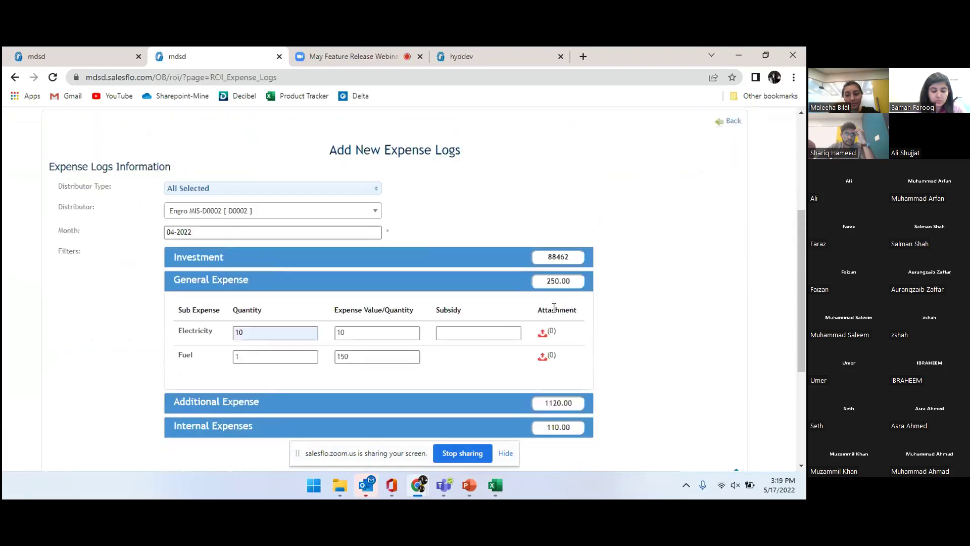
pyautogui.click(544, 334)
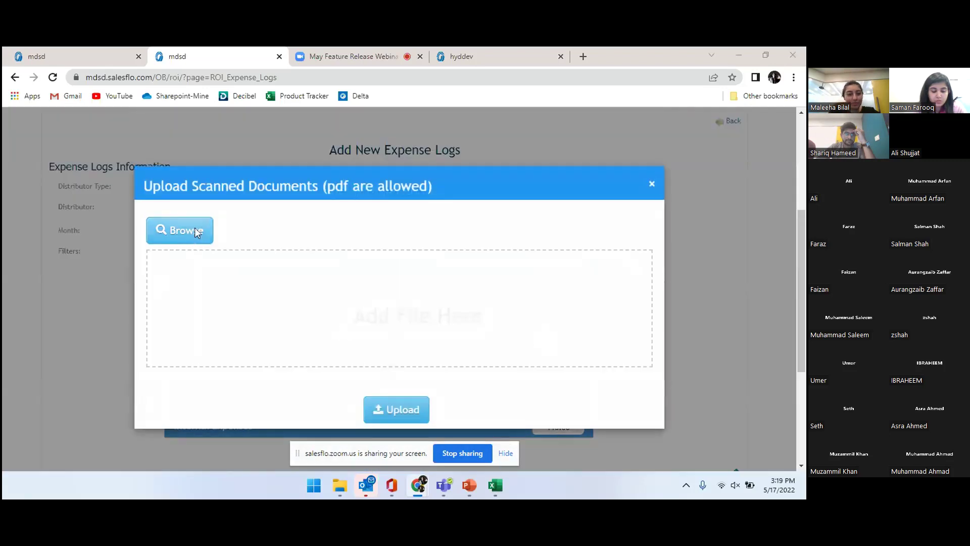
pyautogui.click(187, 230)
pyautogui.click(131, 163)
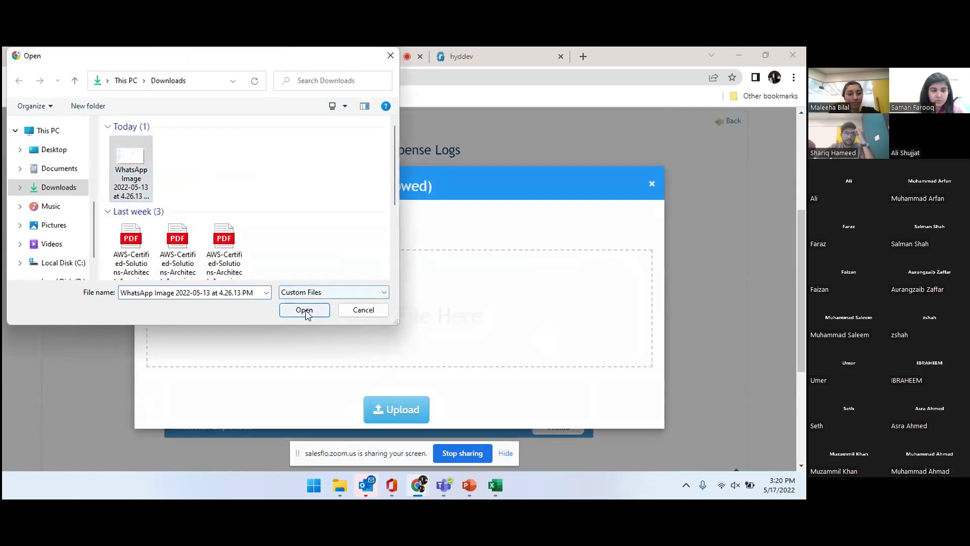
pyautogui.click(305, 310)
pyautogui.click(390, 356)
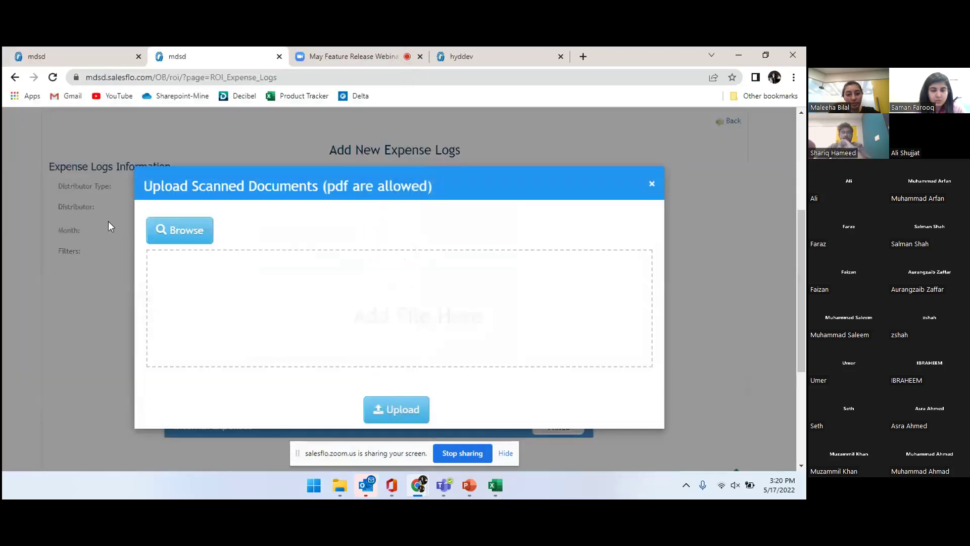
# Step: Attach the AWS-Certified-Solutions-Architect-Associate exam guide (1) PDF from Downloads to the General Expense Electricity row
pyautogui.click(160, 228)
pyautogui.scroll(-1, 176, 253)
pyautogui.click(130, 222)
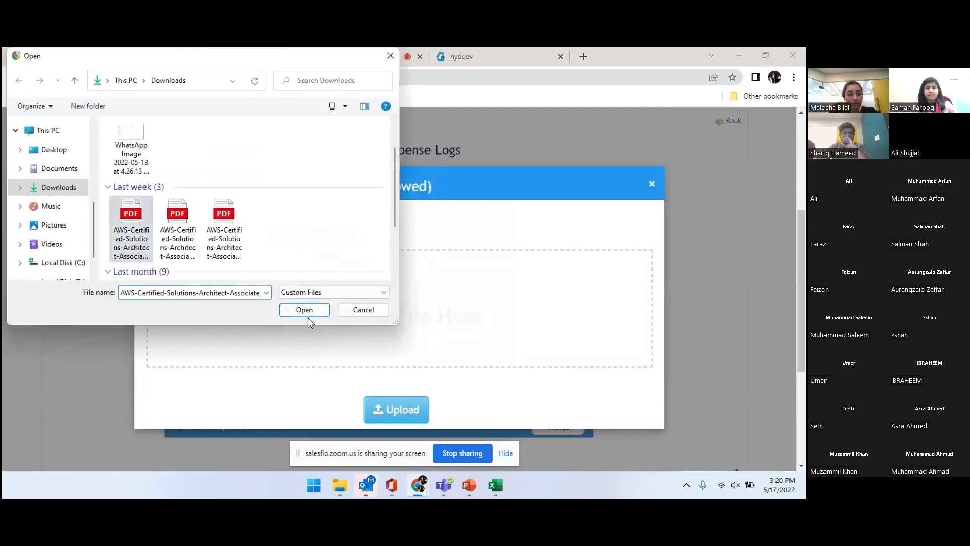
pyautogui.click(305, 310)
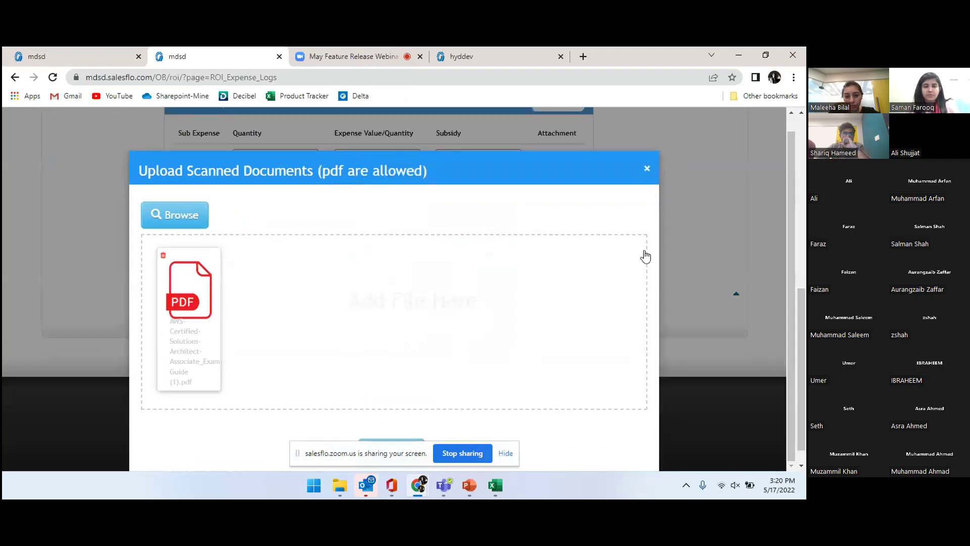
pyautogui.click(506, 453)
pyautogui.click(399, 456)
pyautogui.scroll(3, 444, 254)
pyautogui.click(399, 430)
pyautogui.click(400, 369)
# Step: Upload the first AWS-Certified-Solutions-Architect-Associate PDF in Downloads as the attachment for the General Expense Fuel row
pyautogui.click(543, 298)
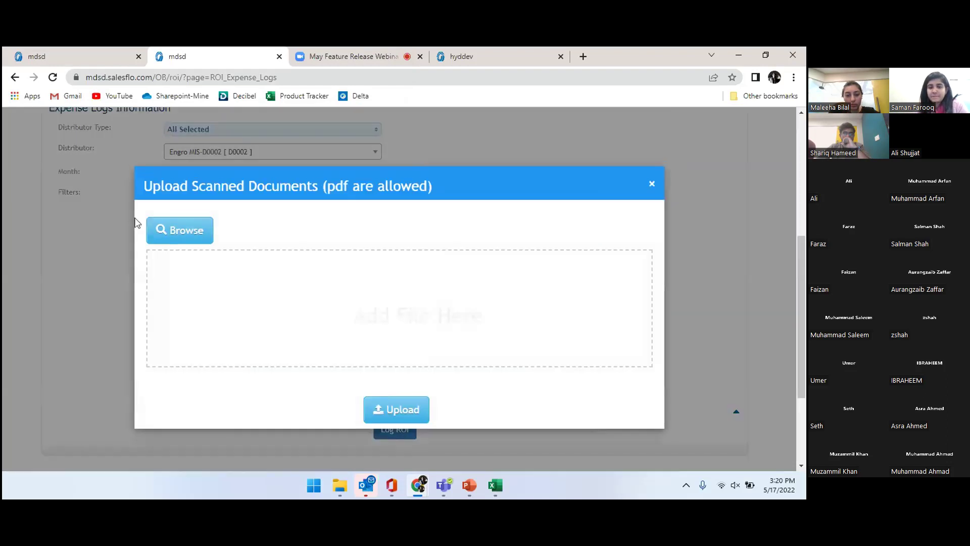
pyautogui.click(159, 222)
pyautogui.click(131, 240)
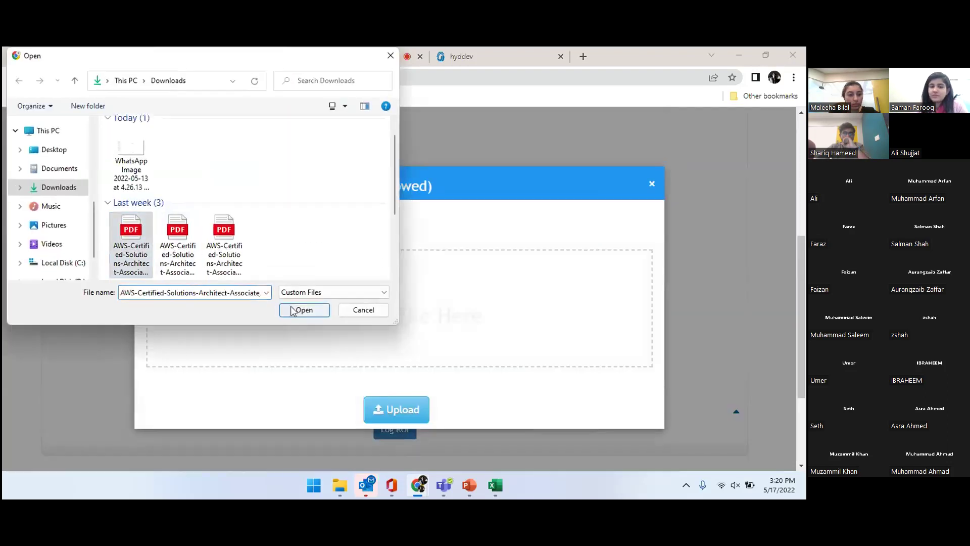
pyautogui.click(304, 310)
pyautogui.click(398, 463)
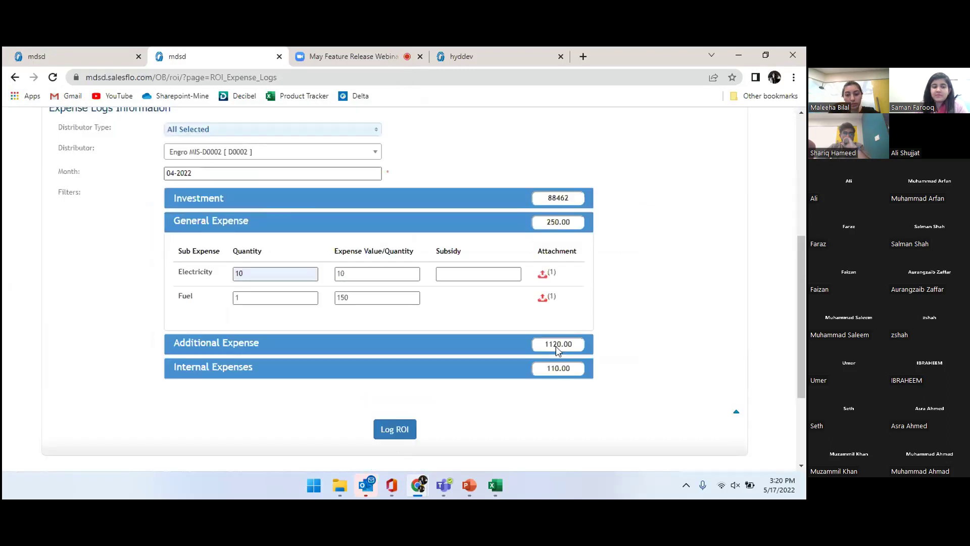
# Step: Under Additional Expense, attach the AWS-Certified-Solutions-Architect-Associate exam guide (1) PDF to the Maintainance row
pyautogui.click(223, 346)
pyautogui.scroll(-1, 536, 235)
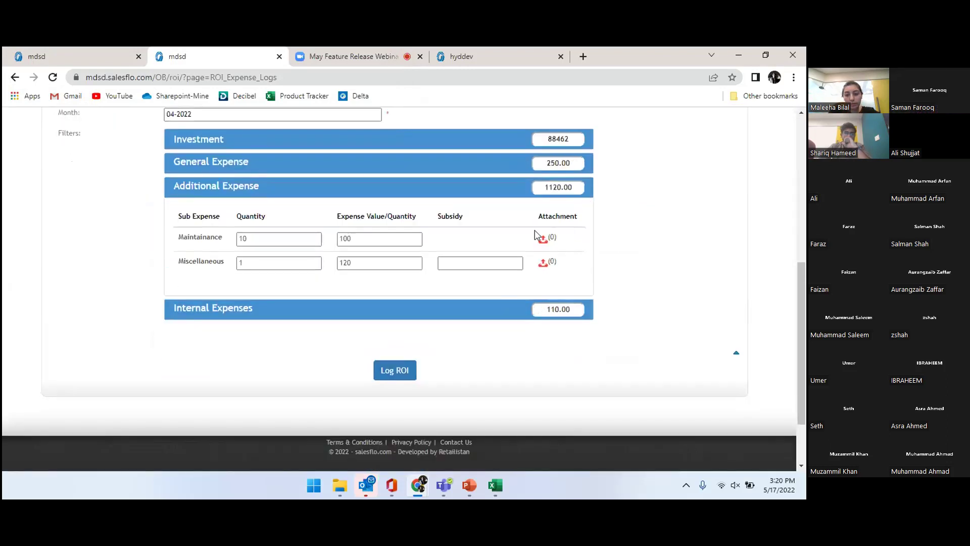
pyautogui.click(543, 239)
pyautogui.click(182, 229)
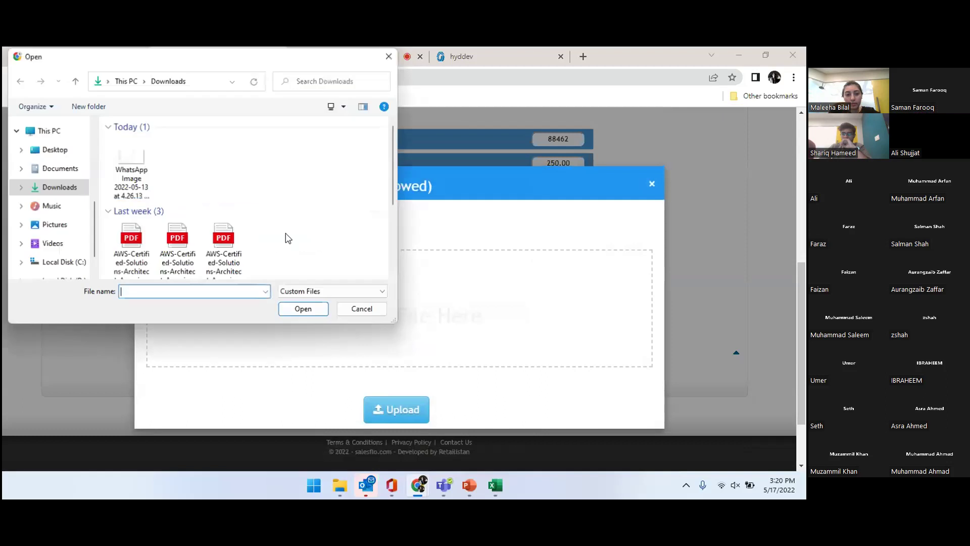
pyautogui.click(121, 248)
pyautogui.click(306, 310)
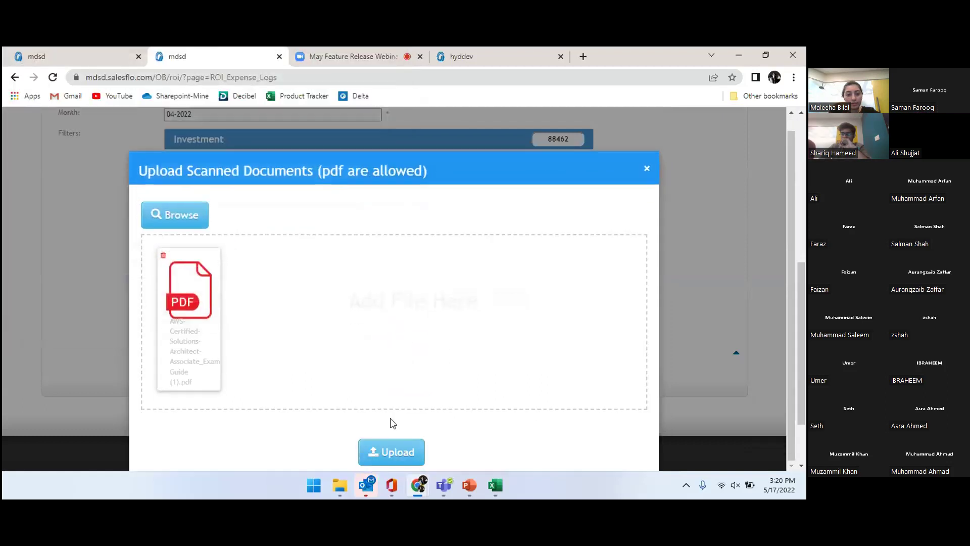
pyautogui.click(394, 450)
# Step: Attach the second AWS-Certified-Solutions-Architect-Associate PDF in Downloads to the Additional Expense Miscellaneous row
pyautogui.click(543, 263)
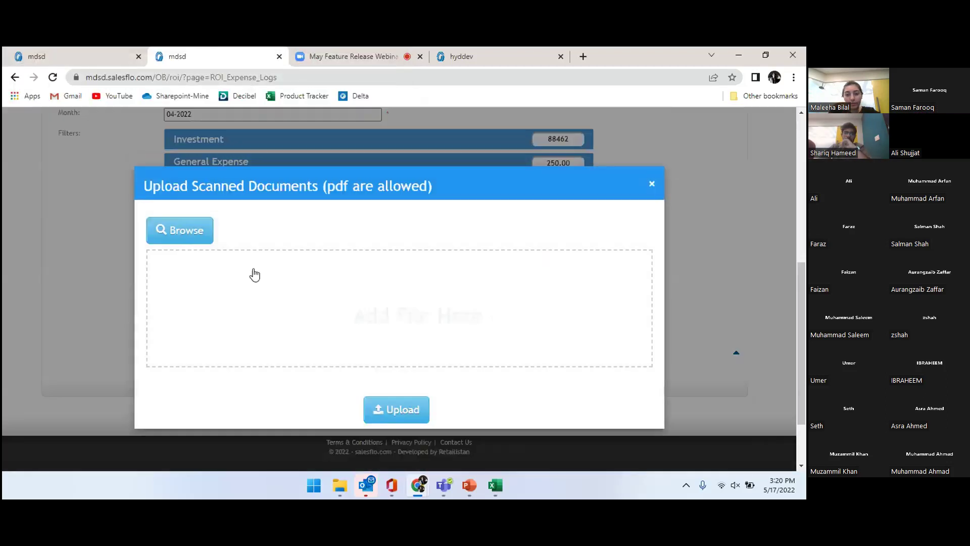
pyautogui.click(181, 230)
pyautogui.click(194, 264)
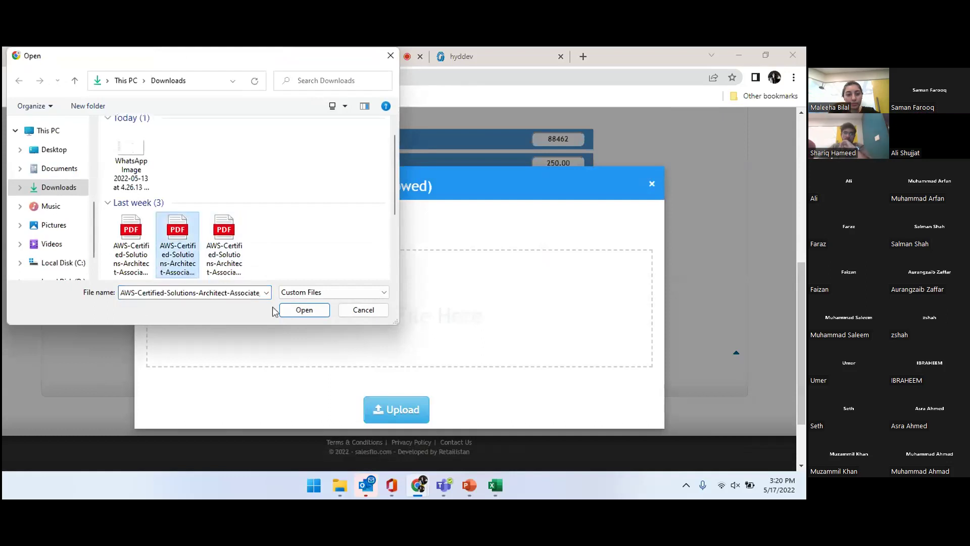
pyautogui.click(299, 311)
pyautogui.click(397, 455)
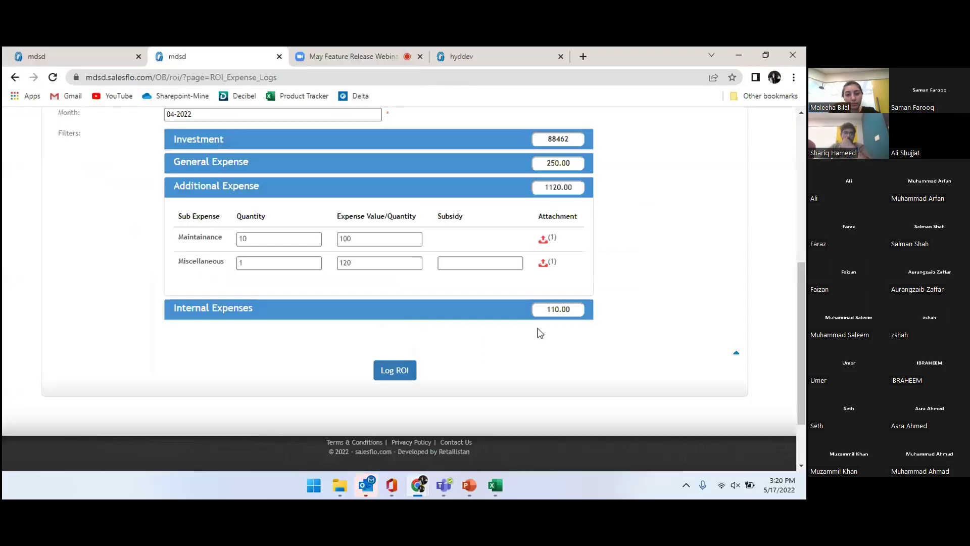
# Step: Under Internal Expenses, attach the second AWS-Certified-Solutions-Architect-Associate PDF in Downloads to the Internet row
pyautogui.click(216, 314)
pyautogui.scroll(-1, 503, 316)
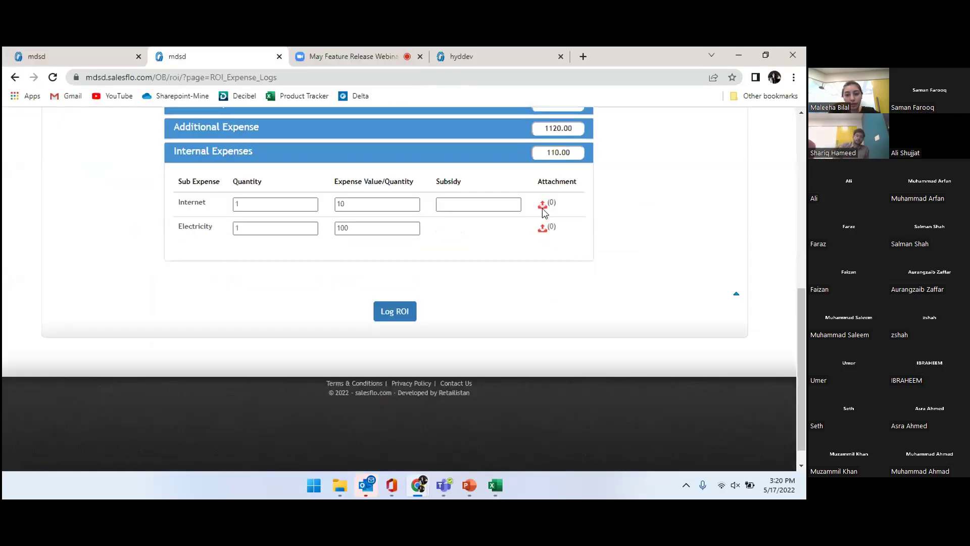
pyautogui.click(543, 207)
pyautogui.click(177, 228)
pyautogui.click(182, 247)
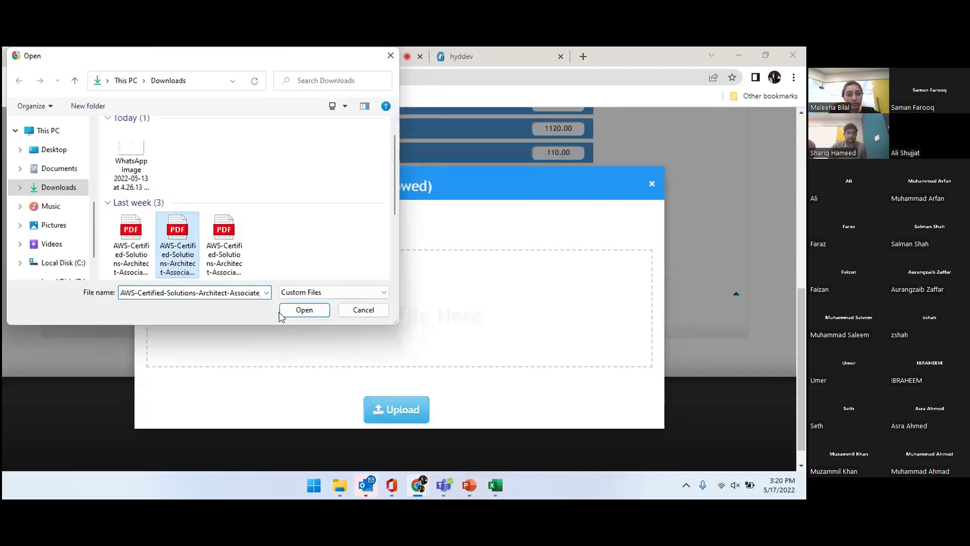
pyautogui.click(283, 312)
pyautogui.click(402, 458)
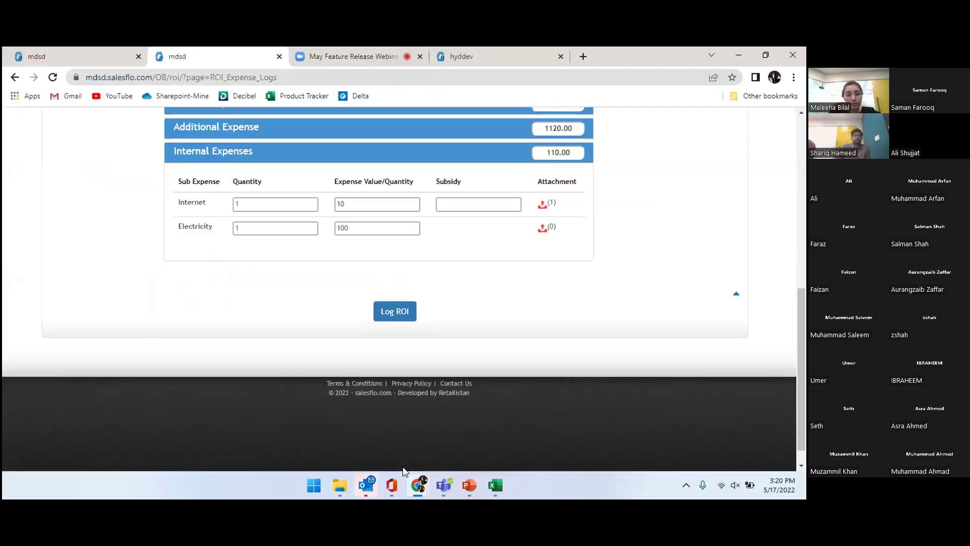
# Step: Attach the first AWS-Certified-Solutions-Architect-Associate PDF in Downloads to the Internal Expenses Electricity row
pyautogui.click(543, 228)
pyautogui.click(162, 231)
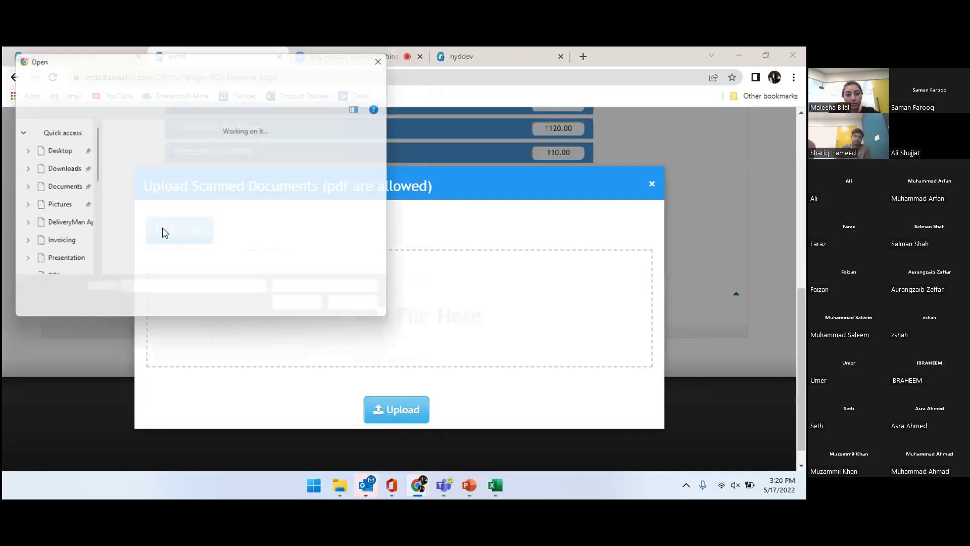
pyautogui.click(133, 235)
pyautogui.click(298, 309)
pyautogui.click(402, 458)
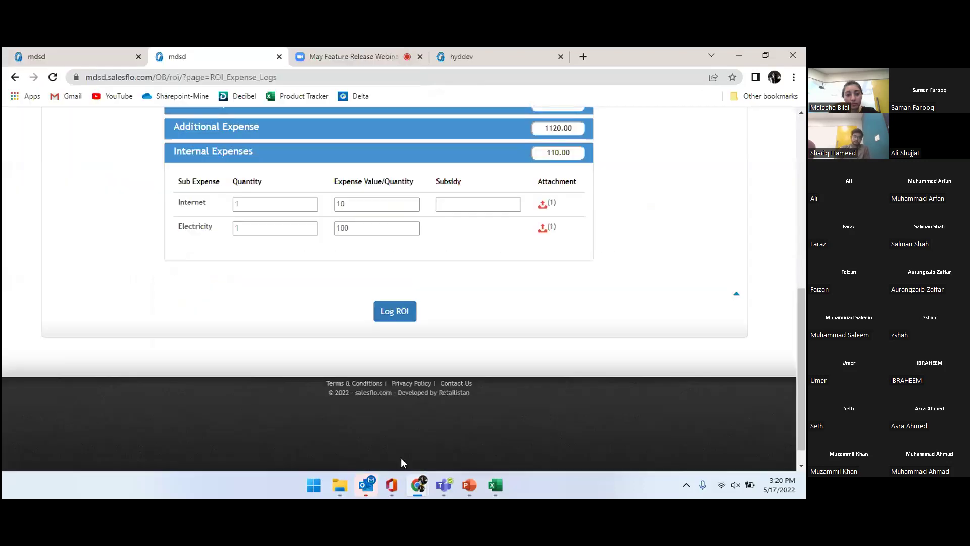
# Step: Try to log the ROI with all attachments in place, and check the budget status listed for each sub expense
pyautogui.click(397, 317)
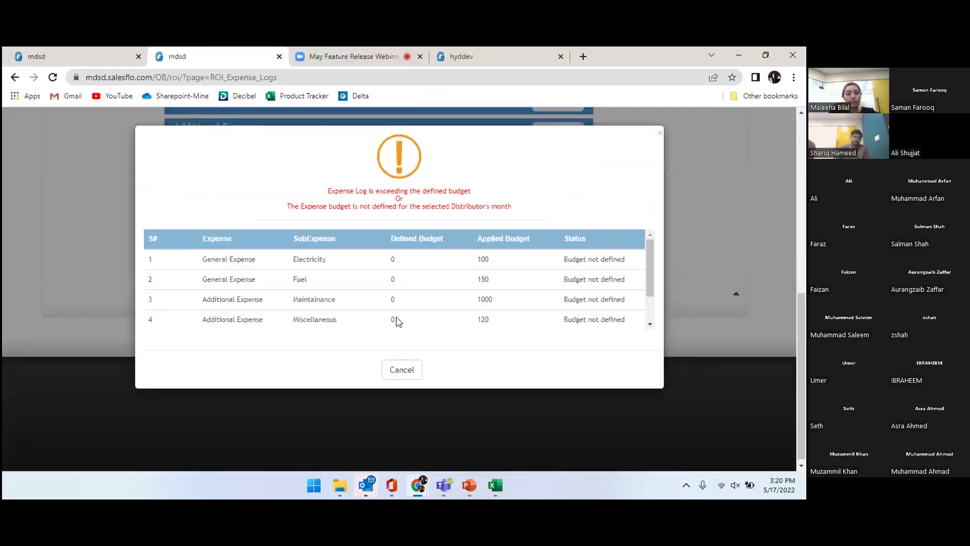
pyautogui.scroll(-2, 398, 319)
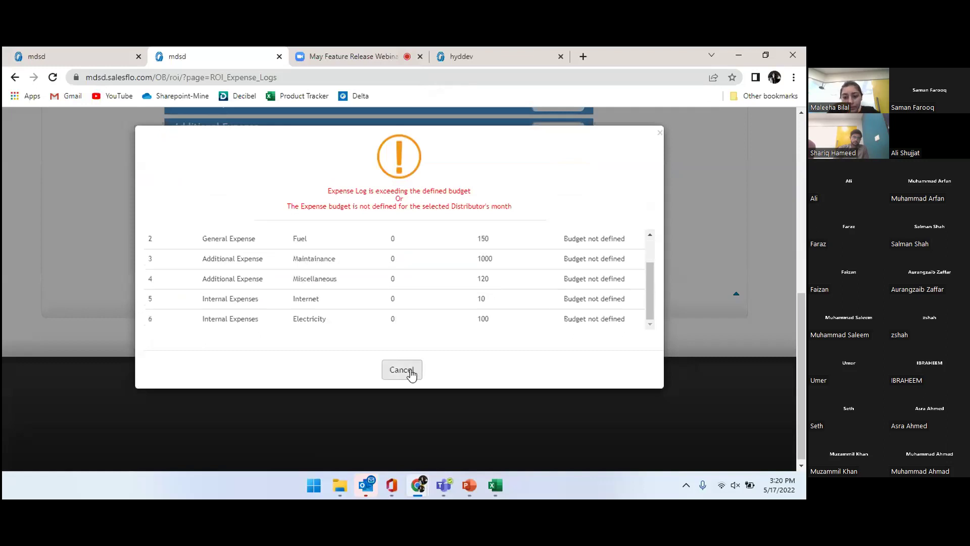
pyautogui.scroll(2, 412, 324)
pyautogui.click(402, 368)
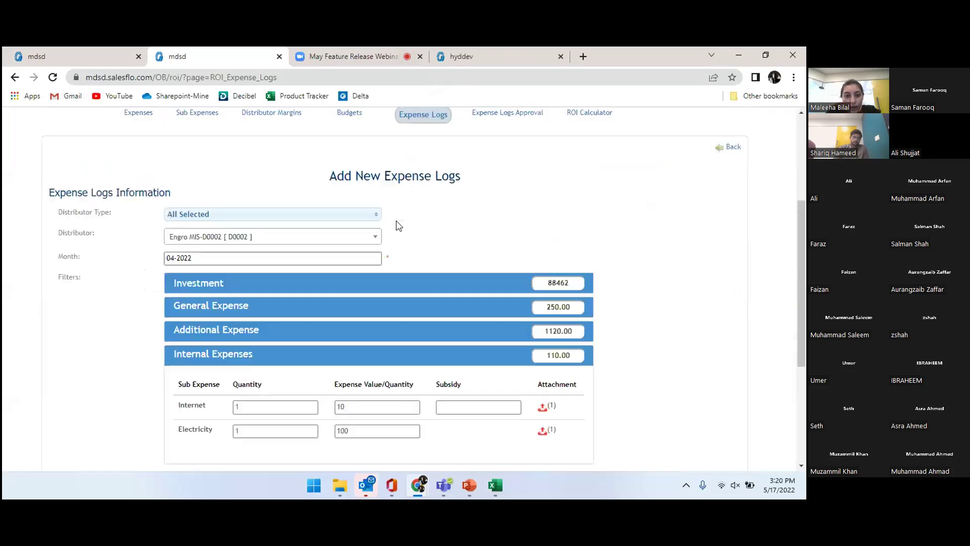
# Step: Turn off ROI Budget in the ROI Settings and save the change
pyautogui.click(7, 52)
pyautogui.scroll(4, 401, 321)
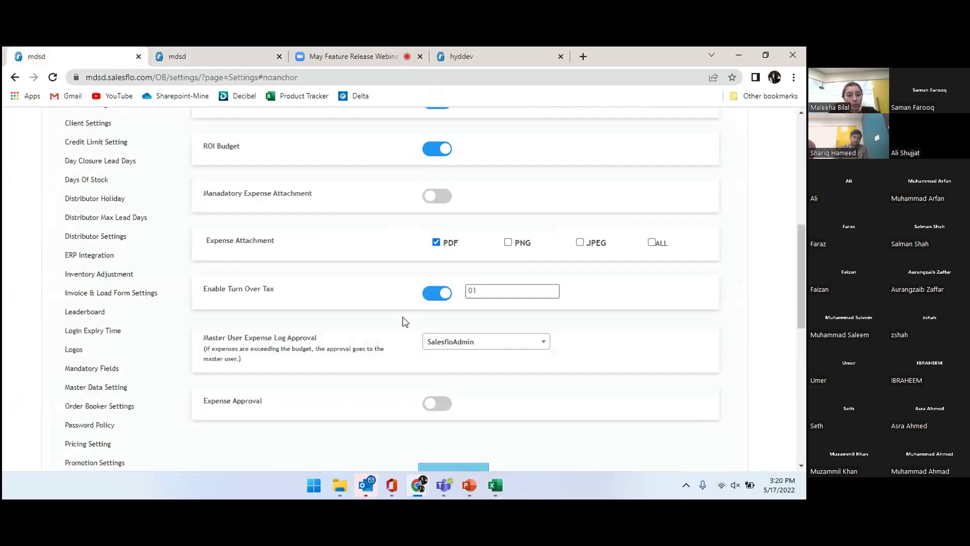
pyautogui.click(438, 212)
pyautogui.scroll(-2, 574, 227)
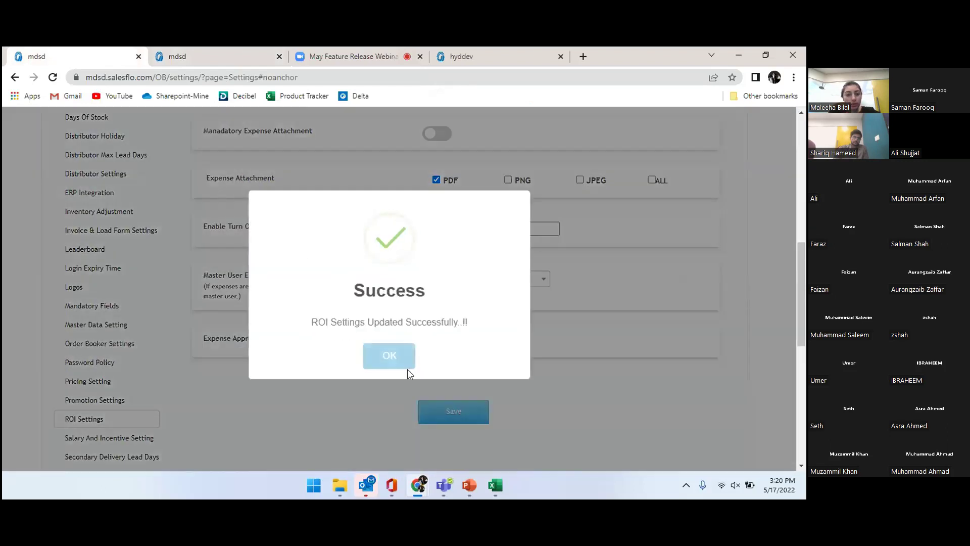
pyautogui.click(402, 365)
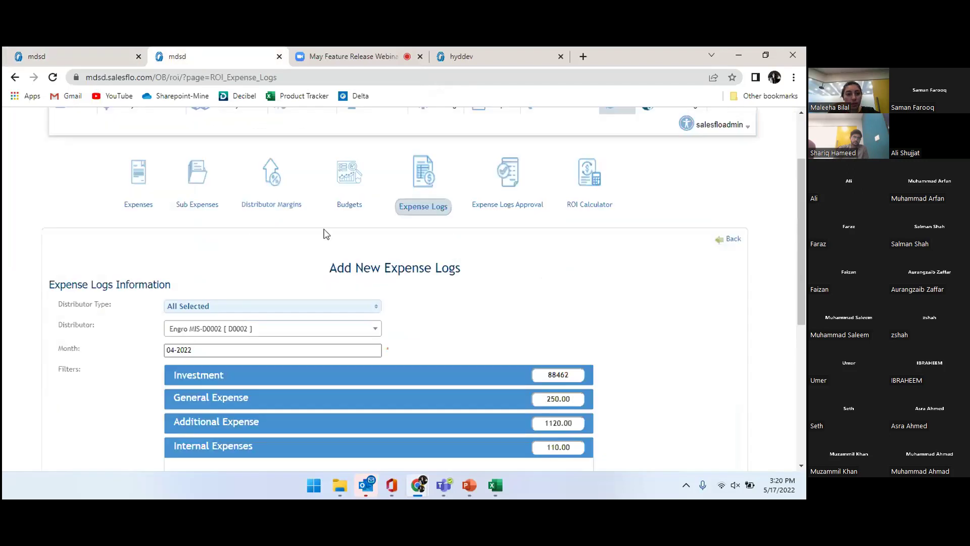
# Step: Start a new expense log for the distributor Engro MIS and month 04-2022, and apply the filter
pyautogui.click(423, 187)
pyautogui.scroll(-2, 354, 281)
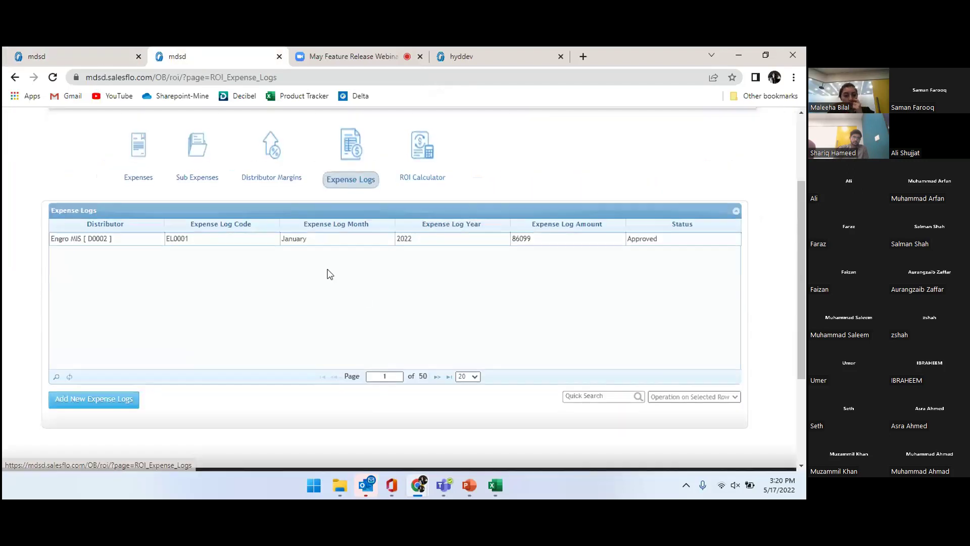
pyautogui.click(108, 403)
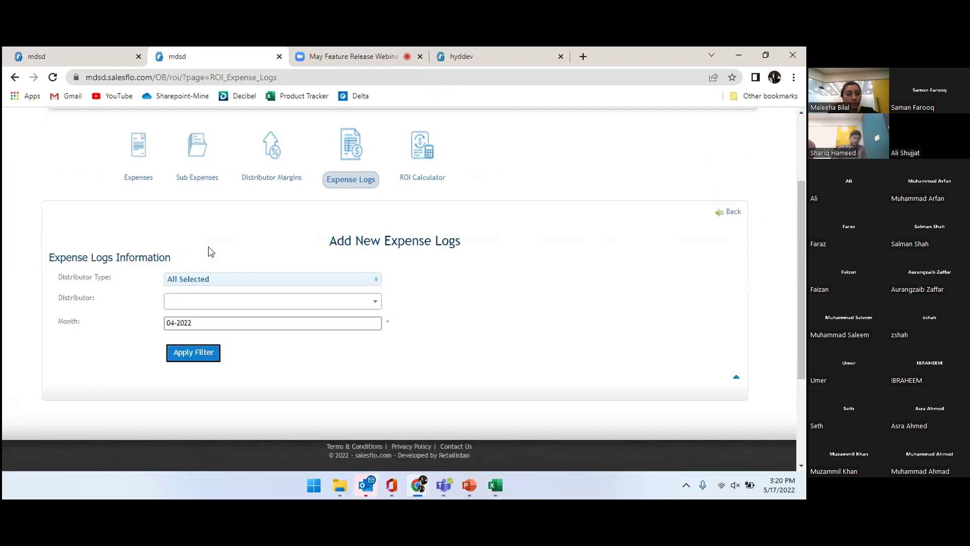
pyautogui.click(202, 302)
pyautogui.click(207, 358)
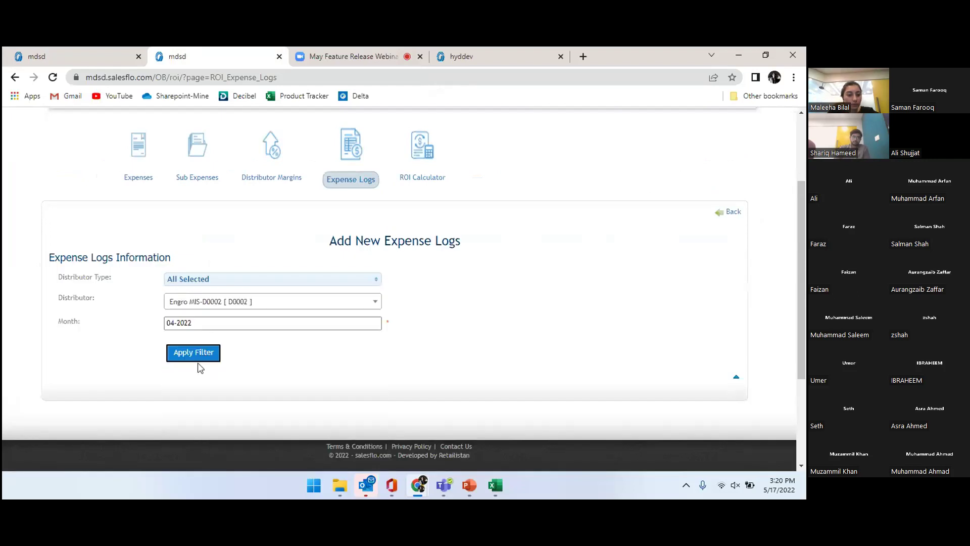
pyautogui.click(205, 354)
pyautogui.scroll(-3, 351, 275)
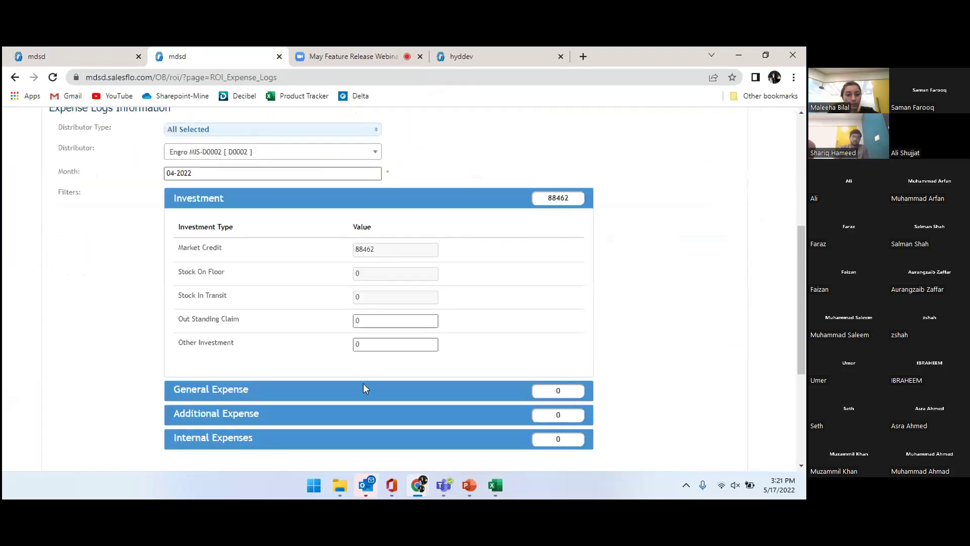
# Step: Under General Expense, enter Electricity with quantity 10 and value 1, and set the Fuel quantity to 1
pyautogui.scroll(-3, 256, 384)
pyautogui.click(221, 277)
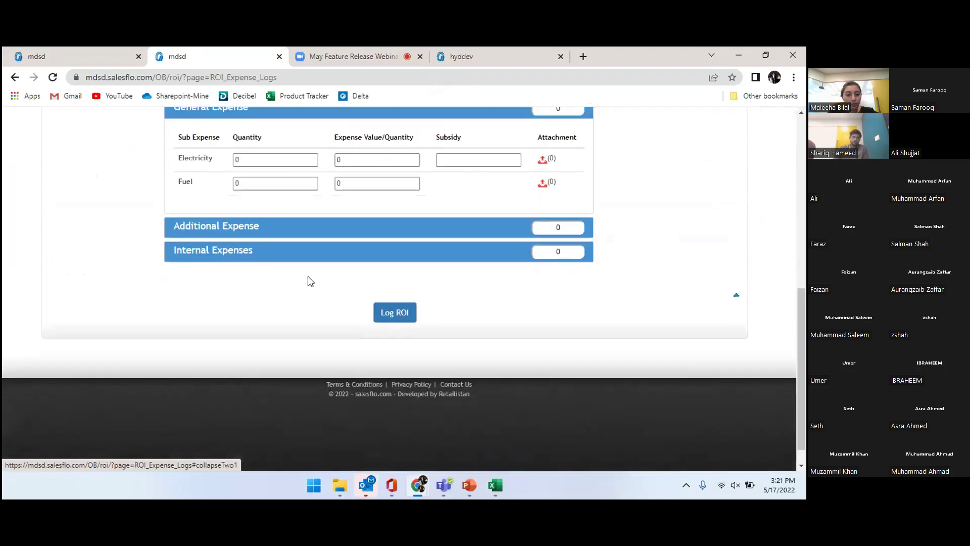
pyautogui.click(276, 155)
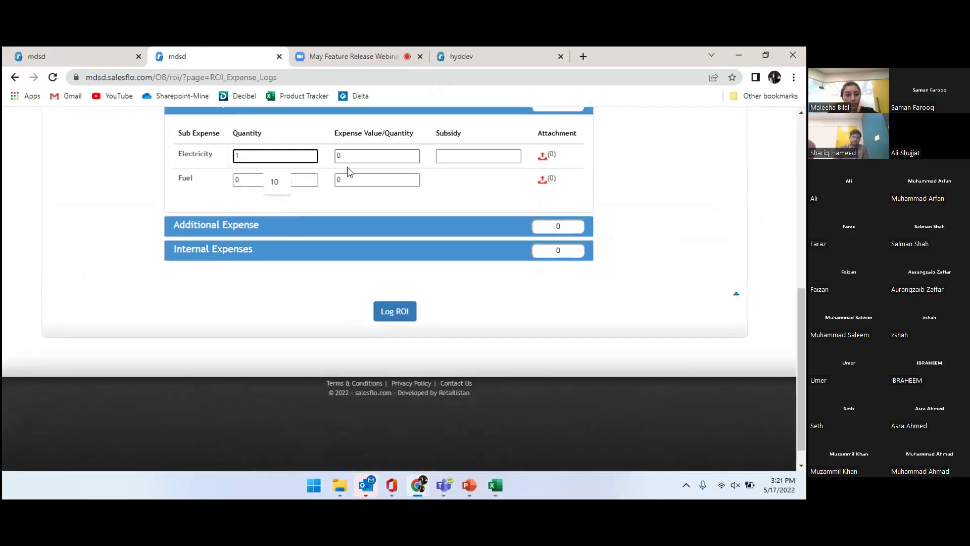
pyautogui.click(284, 188)
pyautogui.click(350, 155)
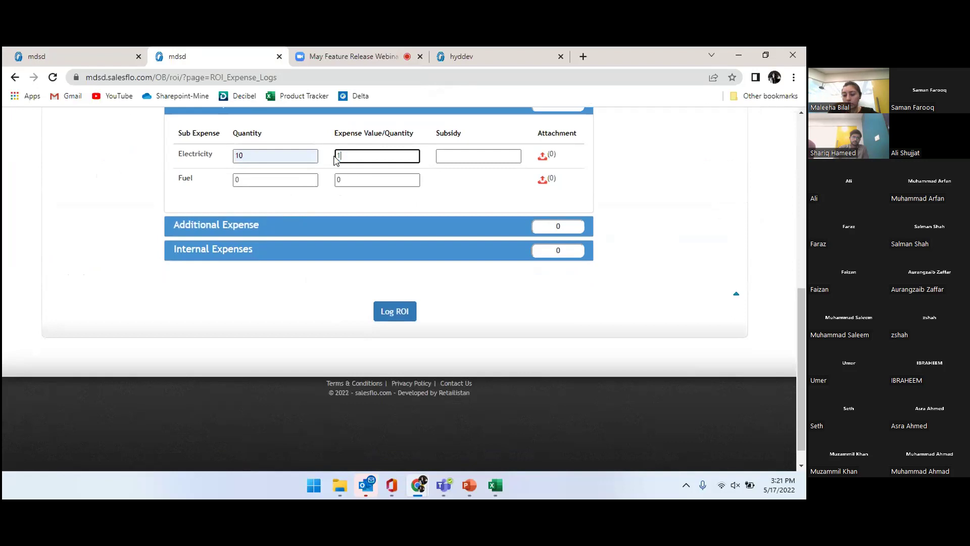
pyautogui.write('1')
pyautogui.click(257, 179)
pyautogui.write('1')
pyautogui.press('Tab')
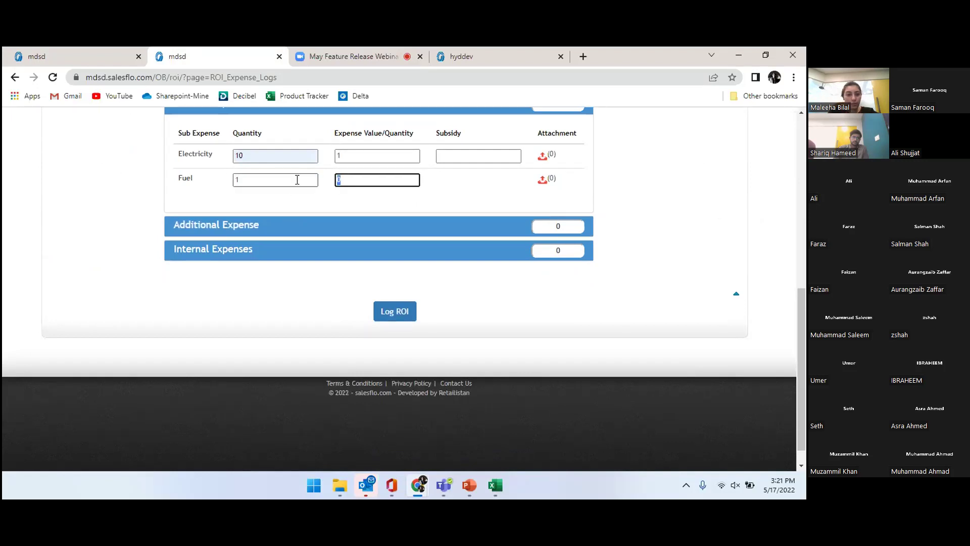
# Step: Under Additional Expense, enter Maintainance with quantity 1 and value 100, and Miscellaneous with quantity 1 and value 150
pyautogui.click(216, 225)
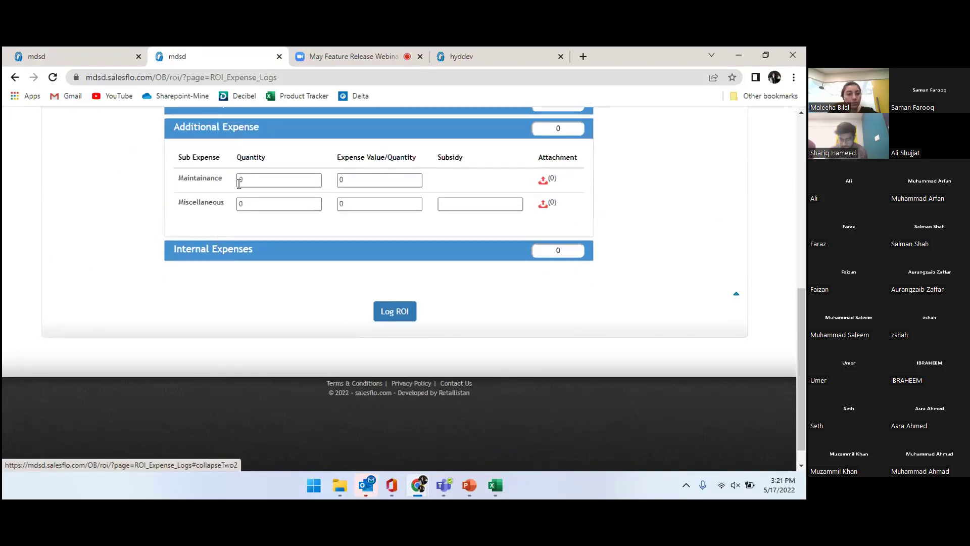
pyautogui.write('1')
pyautogui.press('Tab')
pyautogui.write('1')
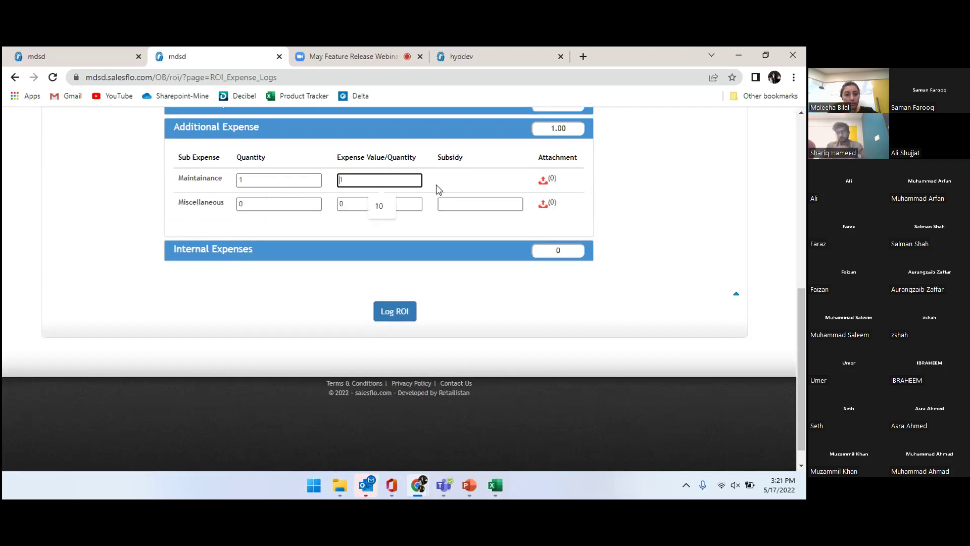
pyautogui.write('00')
pyautogui.click(275, 201)
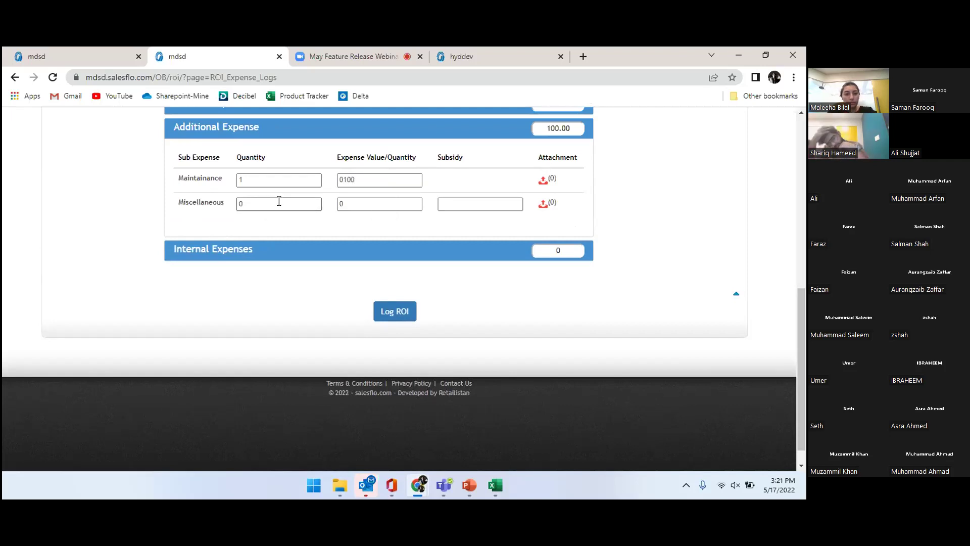
pyautogui.write('1')
pyautogui.press('Tab')
pyautogui.write('1')
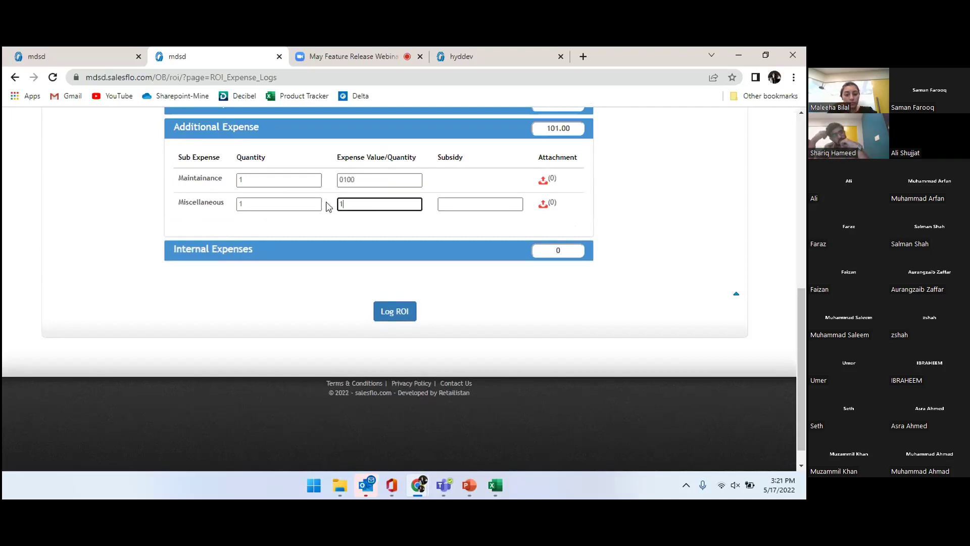
pyautogui.write('50')
# Step: Under Internal Expenses, enter Internet with quantity 1 and value 15, and Electricity with quantity 1 and value 1
pyautogui.click(217, 250)
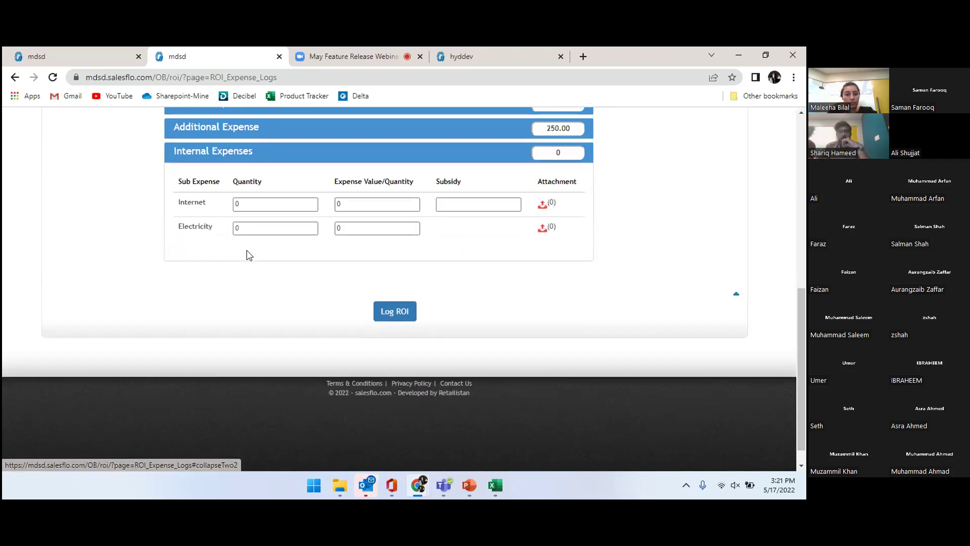
pyautogui.click(233, 207)
pyautogui.write('1')
pyautogui.press('Tab')
pyautogui.write('15')
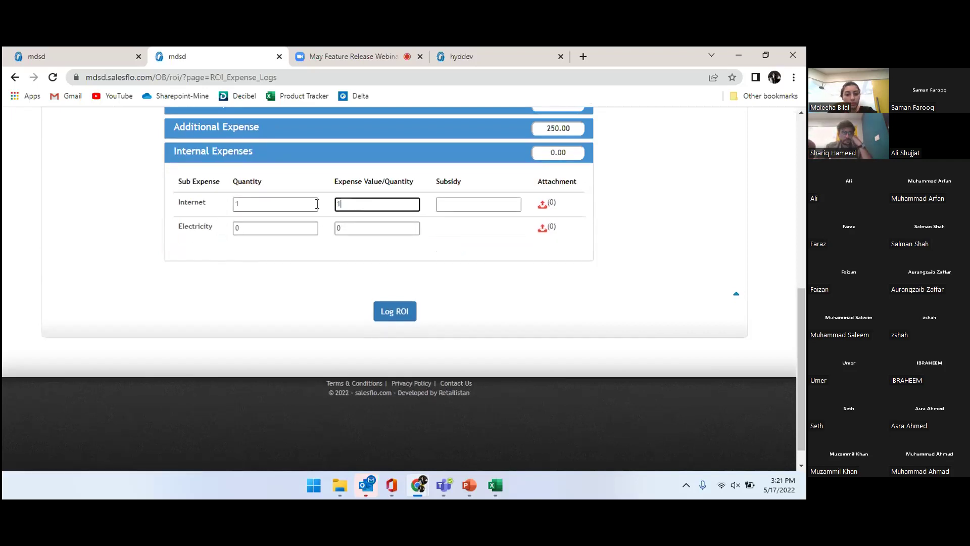
pyautogui.click(273, 227)
pyautogui.write('1')
pyautogui.click(358, 228)
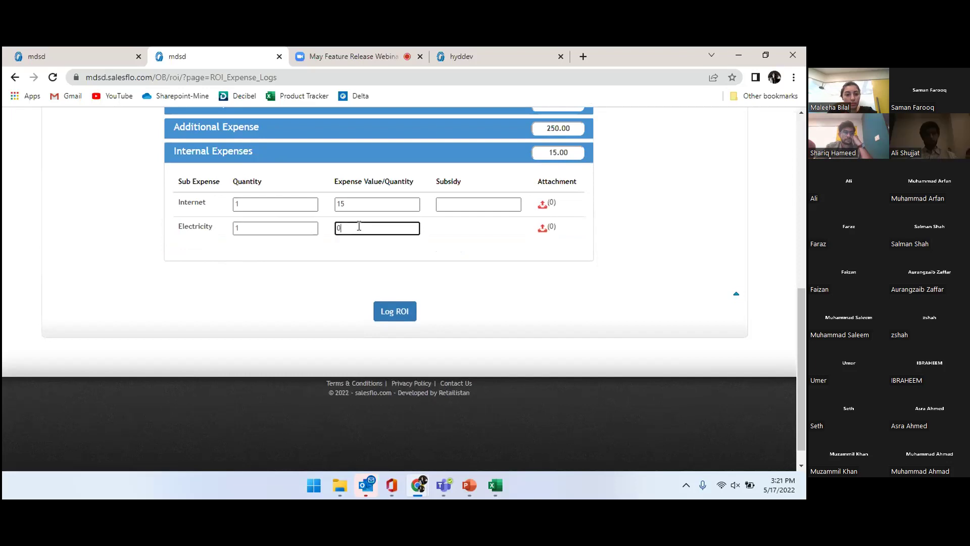
# Step: Log the entered expenses as a new expense log and confirm the addition
pyautogui.click(396, 312)
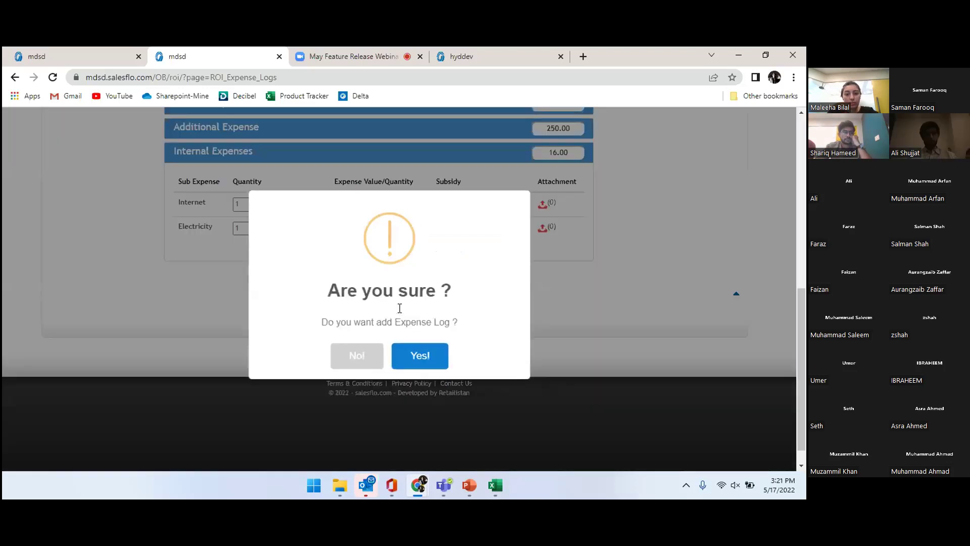
pyautogui.click(419, 356)
pyautogui.click(385, 358)
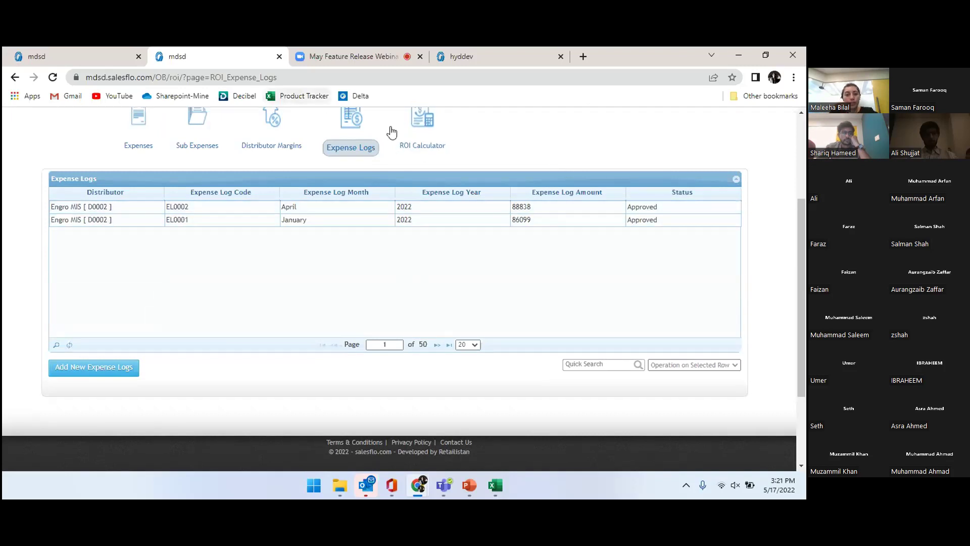
# Step: Open the ROI Calculator and start generating a new ROI
pyautogui.scroll(1, 465, 136)
pyautogui.click(435, 191)
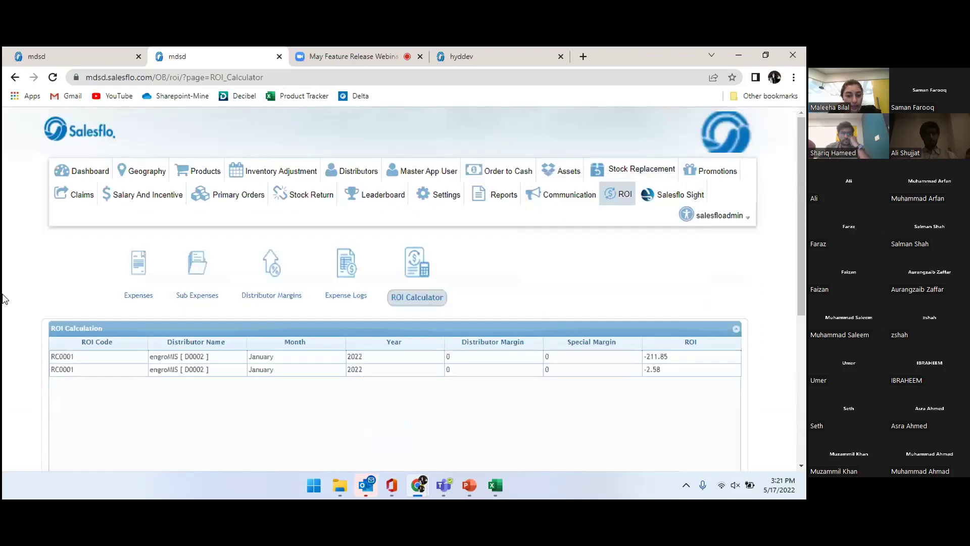
pyautogui.scroll(-1, 8, 296)
pyautogui.scroll(-1, 7, 293)
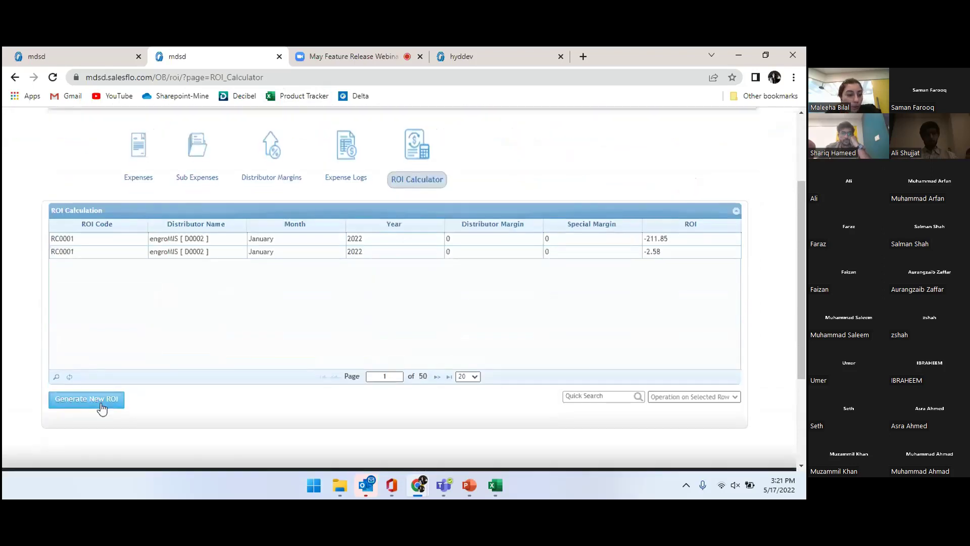
pyautogui.click(100, 402)
# Step: Calculate the ROI for the distributor Engro MIS and month 04-2022
pyautogui.click(249, 273)
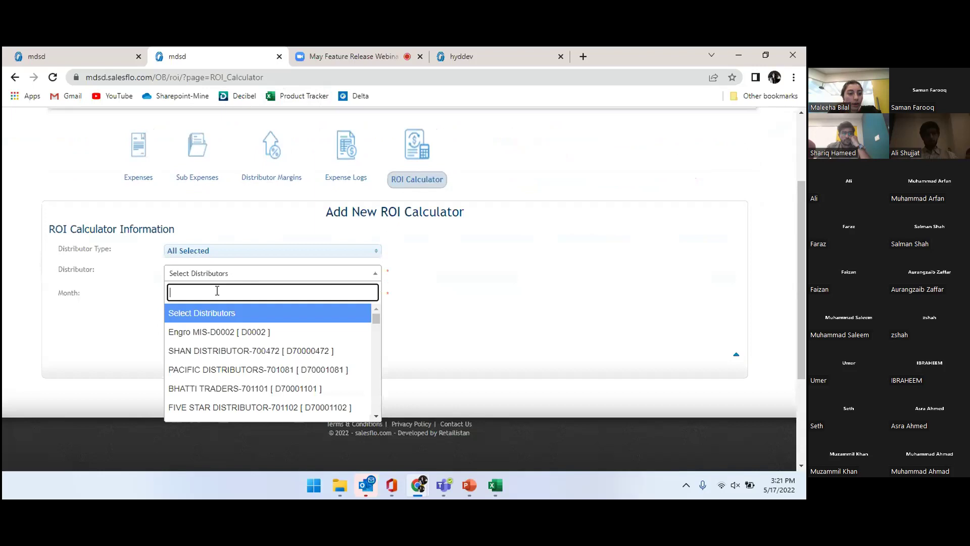
pyautogui.click(210, 332)
pyautogui.click(210, 294)
pyautogui.click(149, 324)
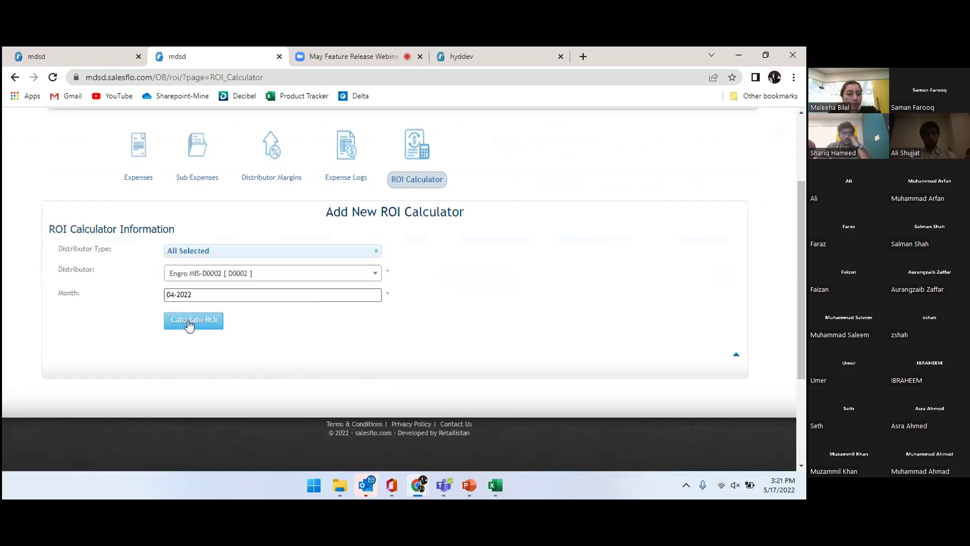
pyautogui.click(191, 320)
pyautogui.click(274, 291)
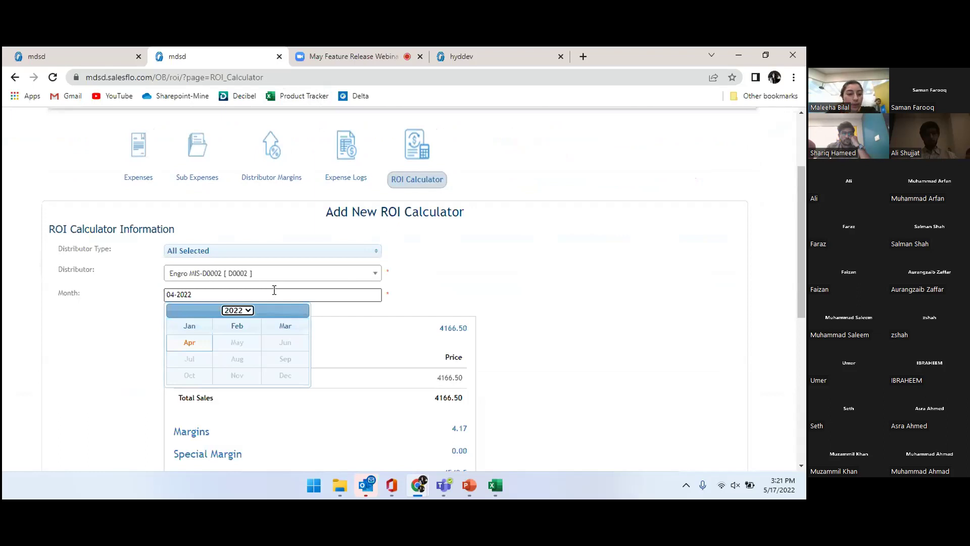
pyautogui.click(120, 313)
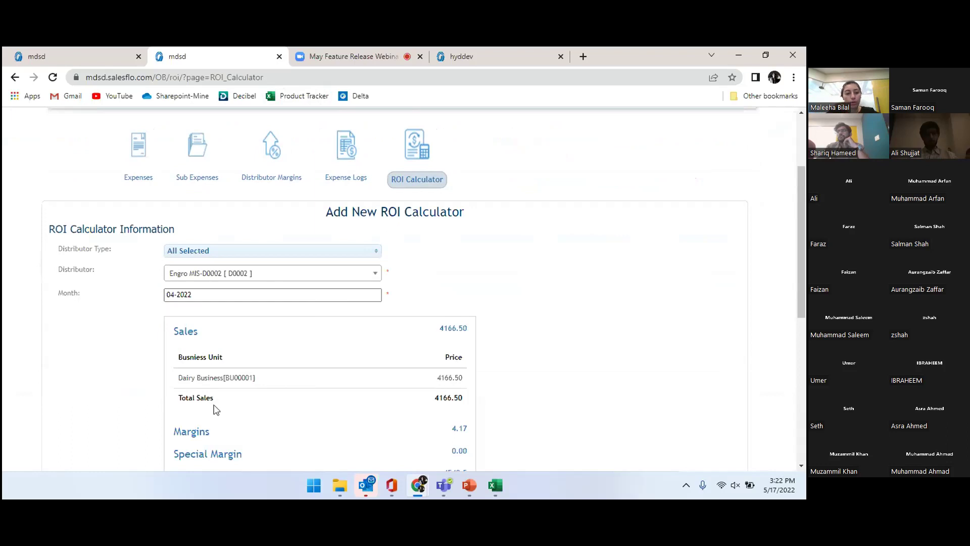
# Step: Review the sales figures and expand the Margins and Expenses breakdowns of the calculated ROI, collapsing Expenses again
pyautogui.scroll(-3, 216, 410)
pyautogui.scroll(1, 215, 417)
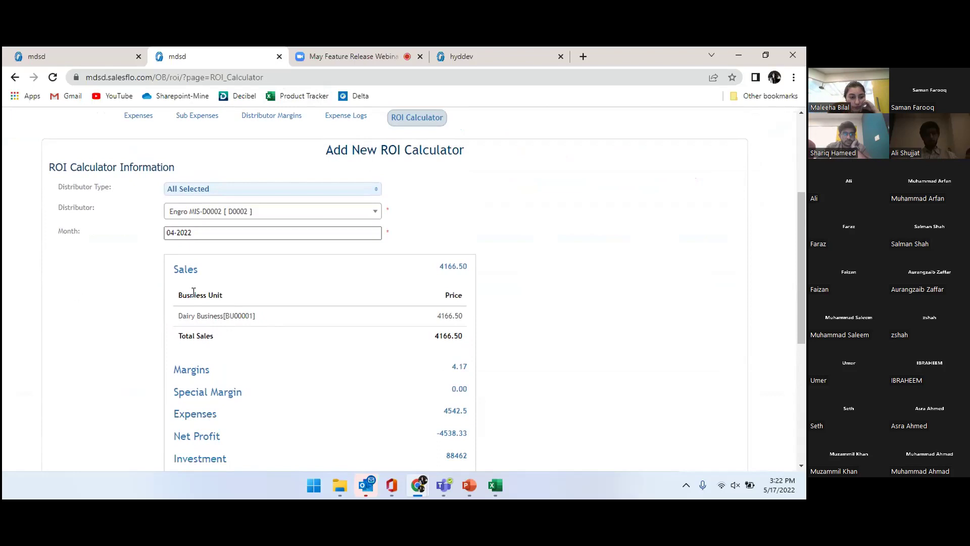
pyautogui.scroll(-1, 168, 319)
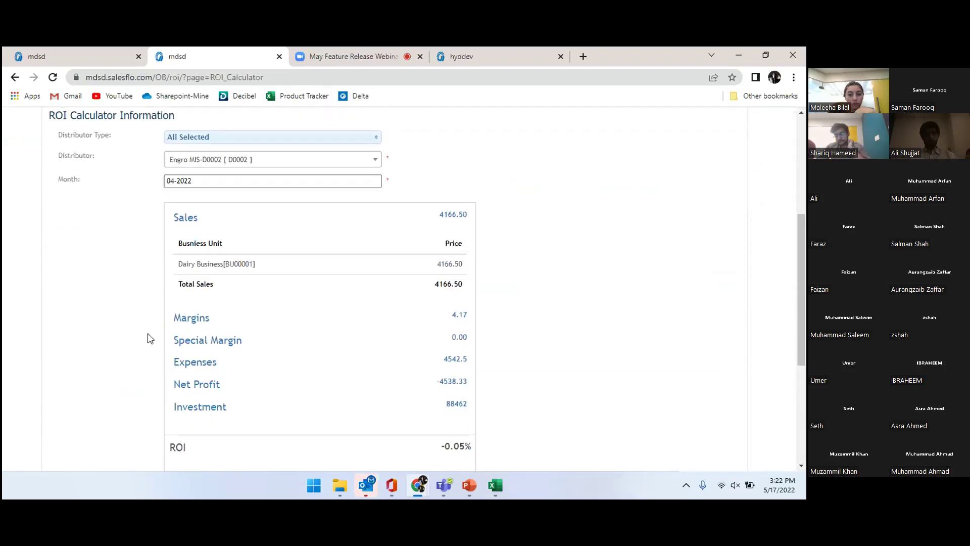
pyautogui.click(188, 318)
pyautogui.scroll(-2, 496, 331)
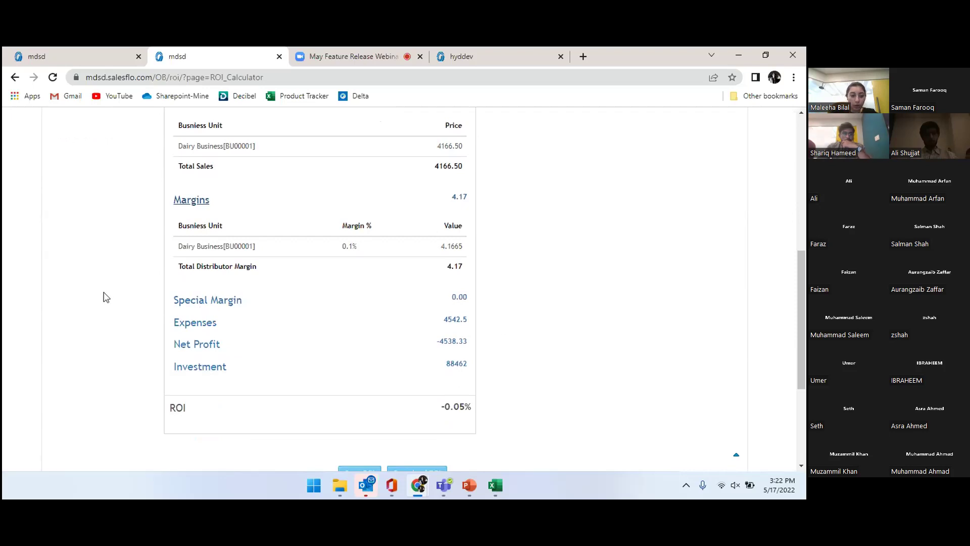
pyautogui.scroll(-1, 621, 244)
pyautogui.click(199, 264)
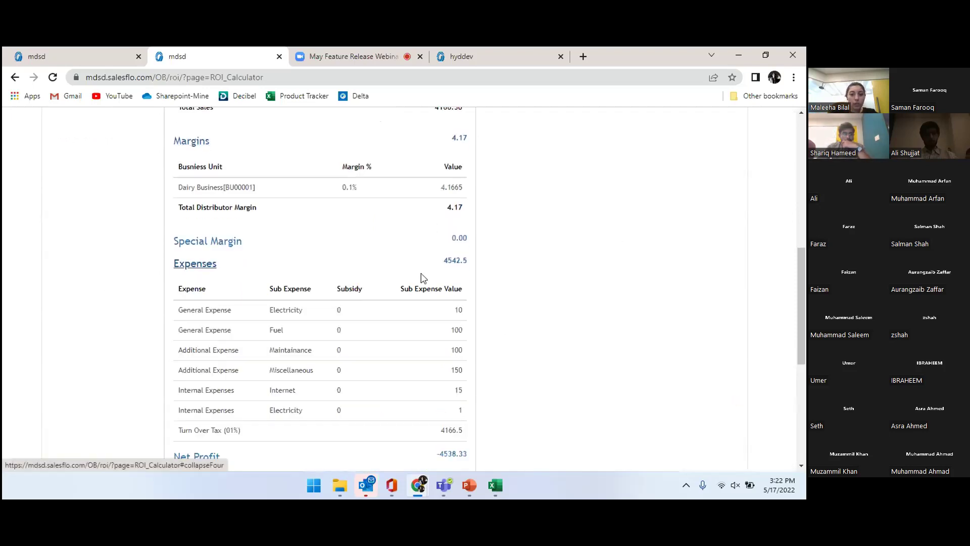
pyautogui.click(200, 264)
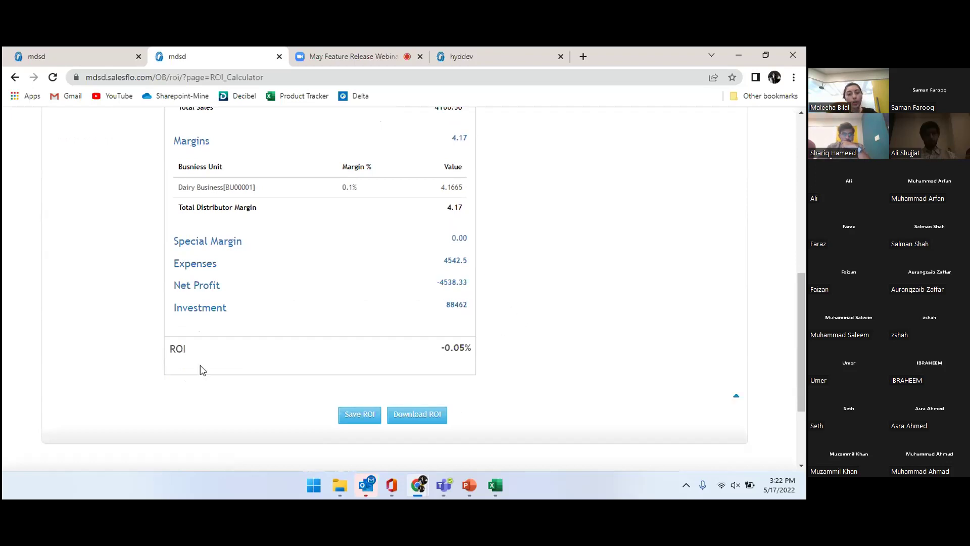
# Step: Examine the full ROI calculation, from sales and margins through expenses, net profit and investment to the ROI percentage
pyautogui.scroll(1, 500, 331)
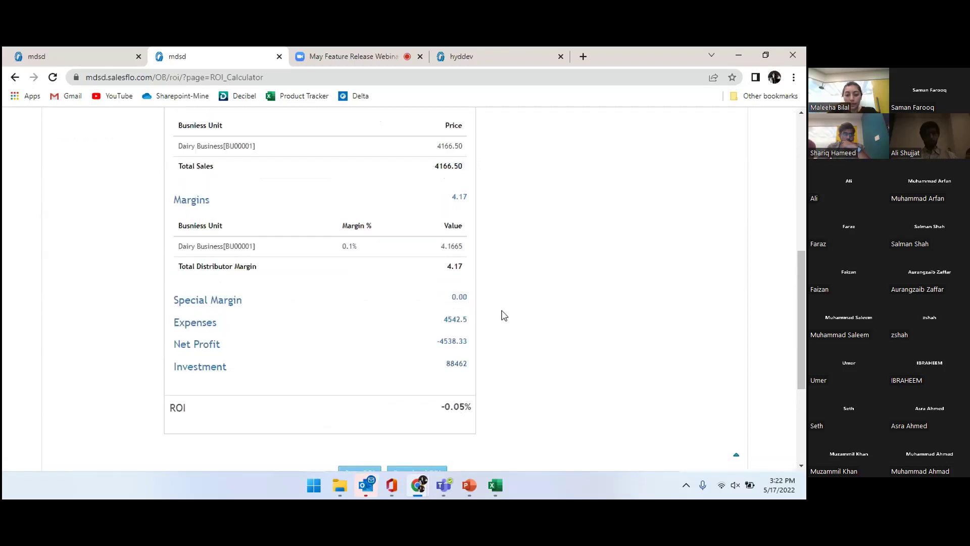
pyautogui.scroll(-3, 500, 331)
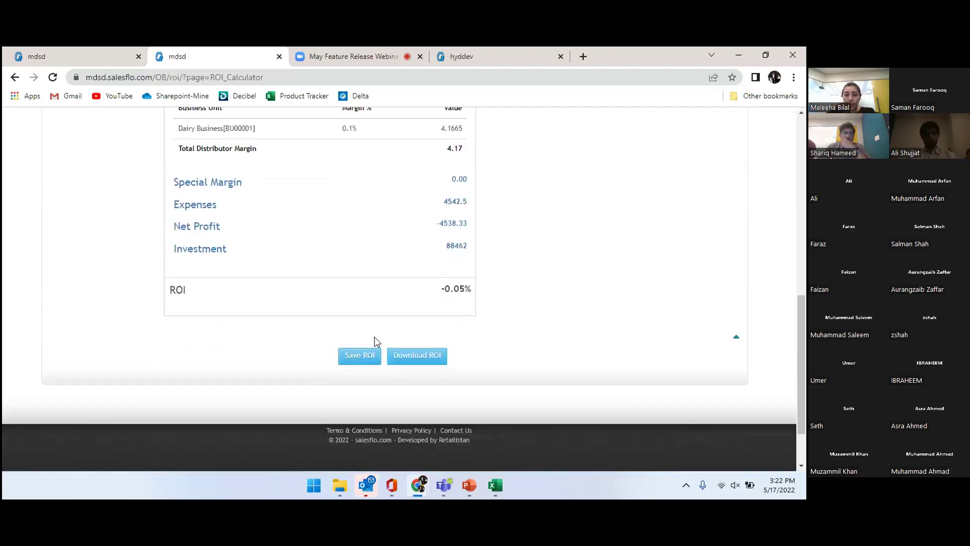
pyautogui.scroll(3, 375, 338)
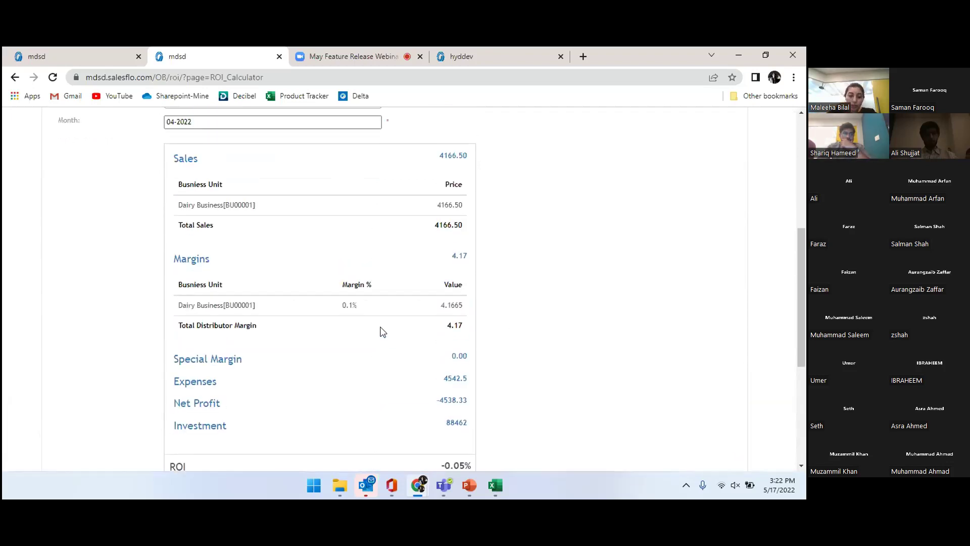
pyautogui.scroll(-2, 382, 332)
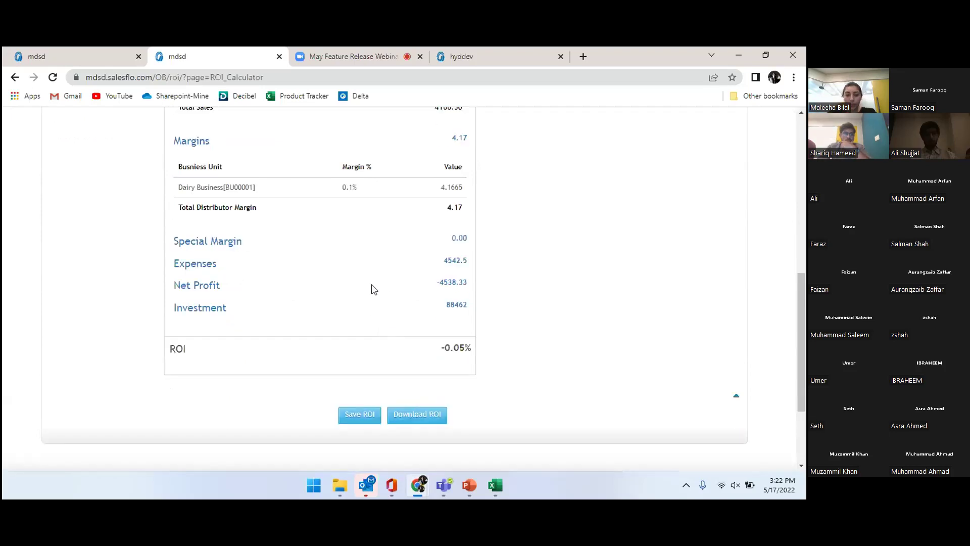
pyautogui.scroll(3, 373, 289)
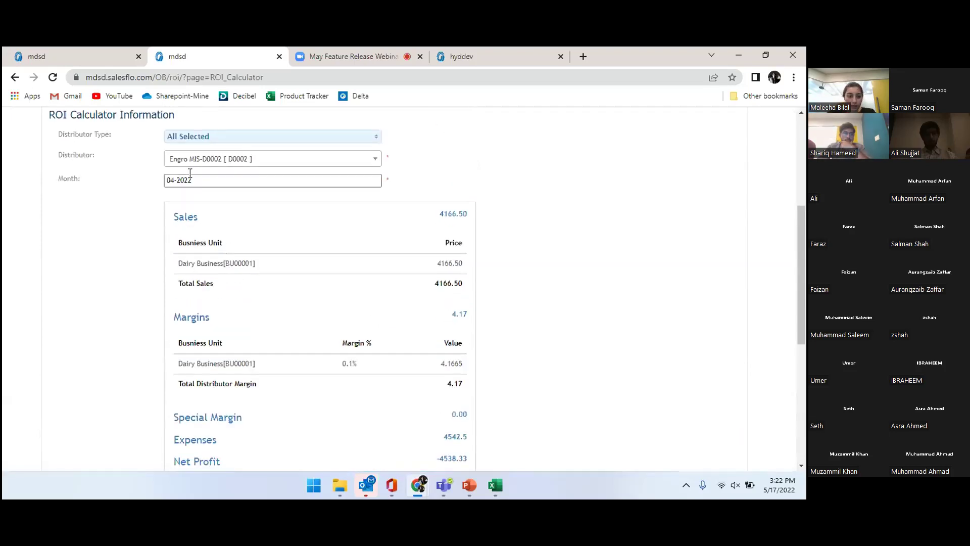
pyautogui.scroll(-5, 340, 243)
pyautogui.scroll(4, 340, 243)
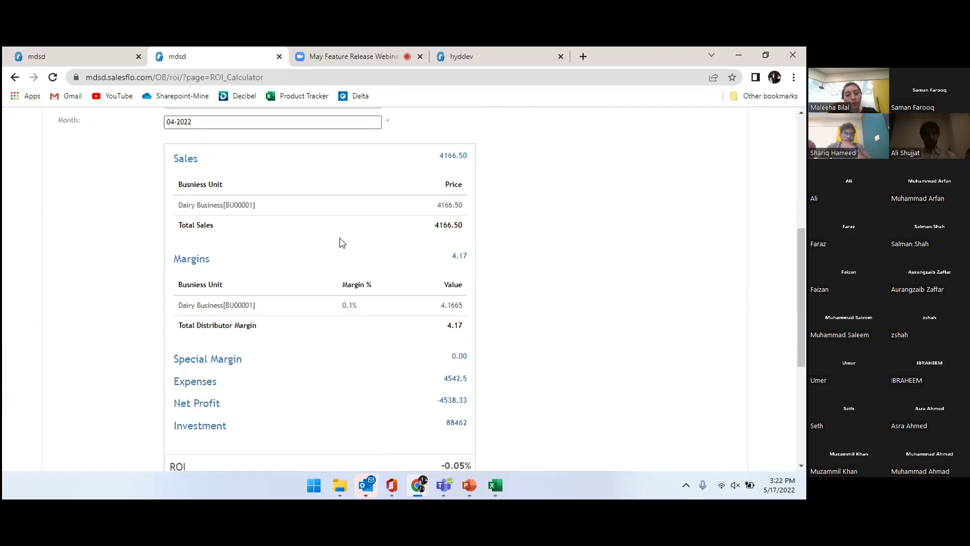
pyautogui.scroll(-5, 381, 317)
pyautogui.scroll(2, 382, 316)
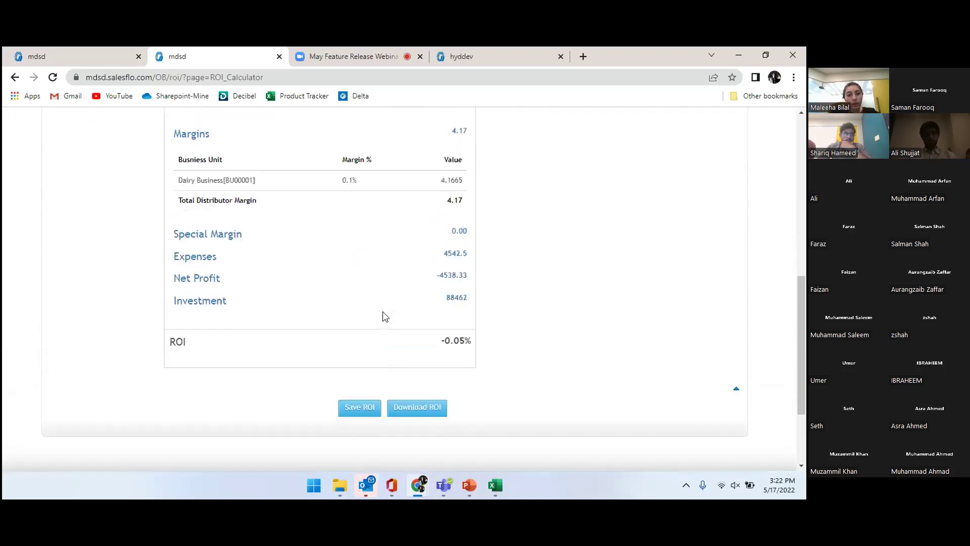
pyautogui.scroll(3, 382, 316)
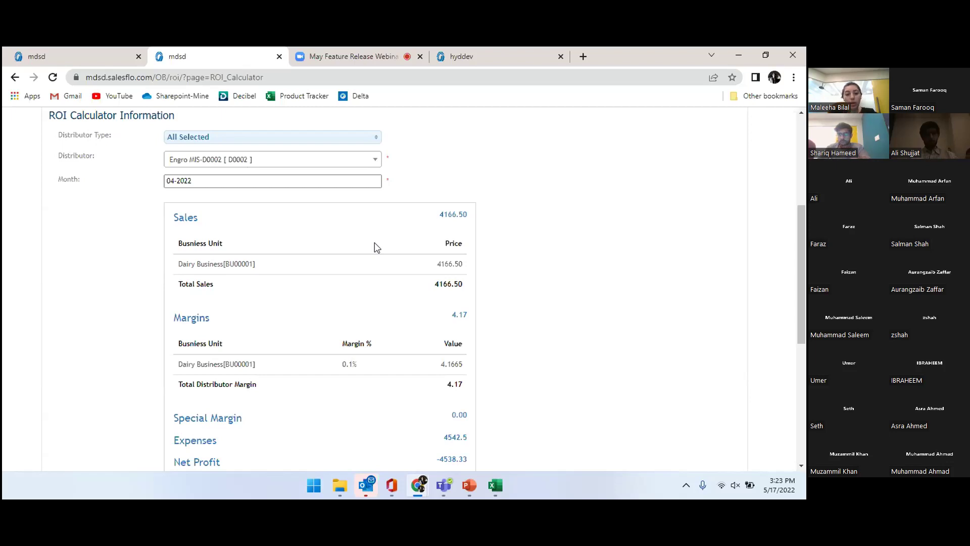
pyautogui.scroll(-5, 377, 247)
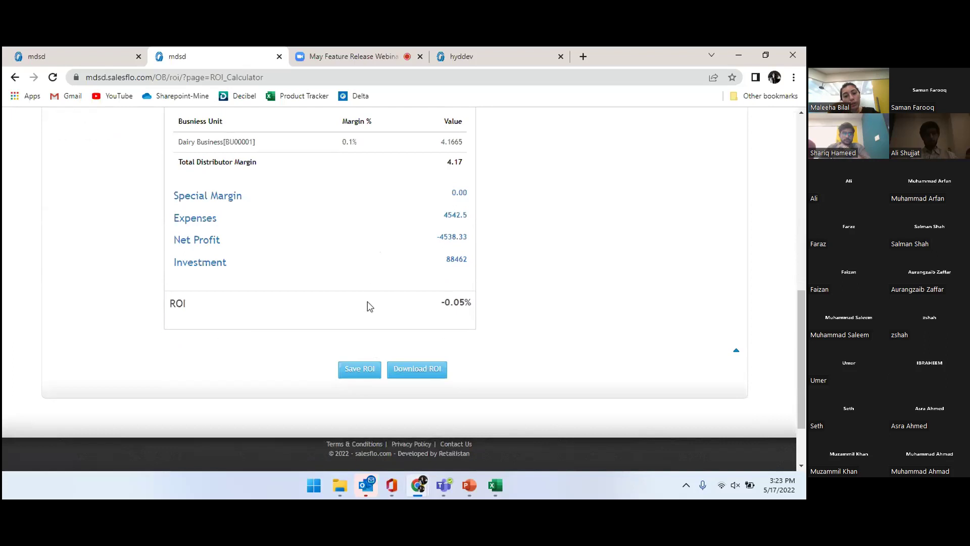
pyautogui.scroll(2, 382, 250)
pyautogui.scroll(-3, 382, 250)
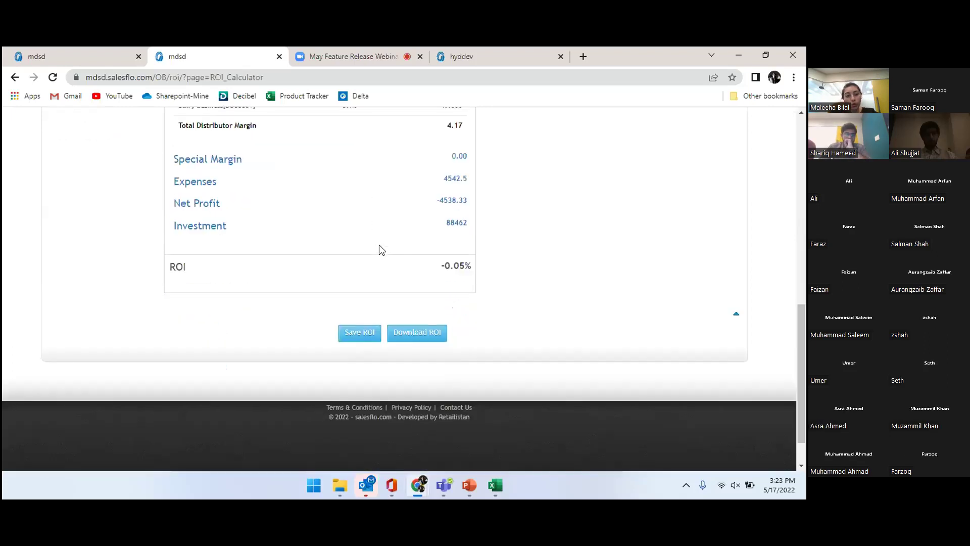
# Step: Download the calculated ROI and open the exported DataImport_CalculatedROI workbook in Excel
pyautogui.click(410, 333)
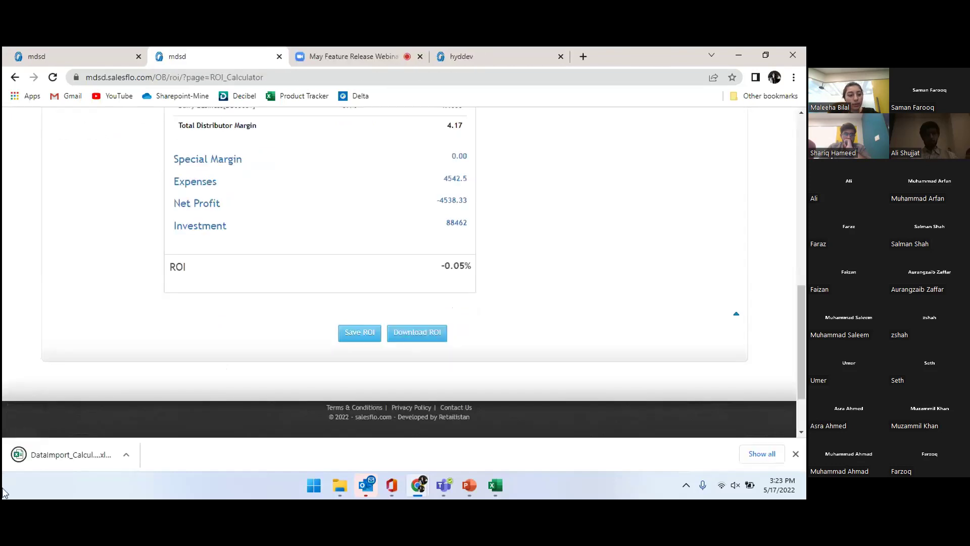
pyautogui.scroll(3, 200, 264)
pyautogui.scroll(-1, 168, 265)
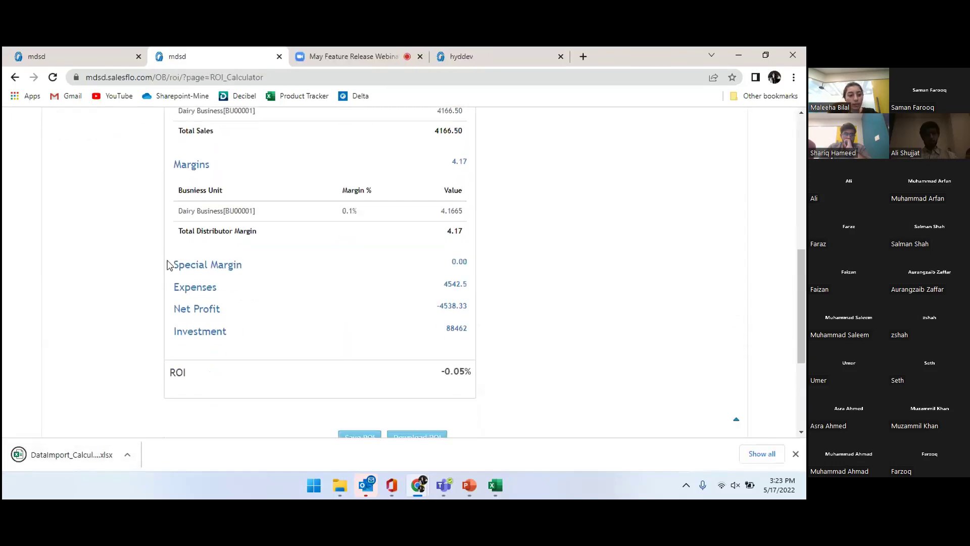
pyautogui.scroll(-1, 169, 264)
pyautogui.click(93, 461)
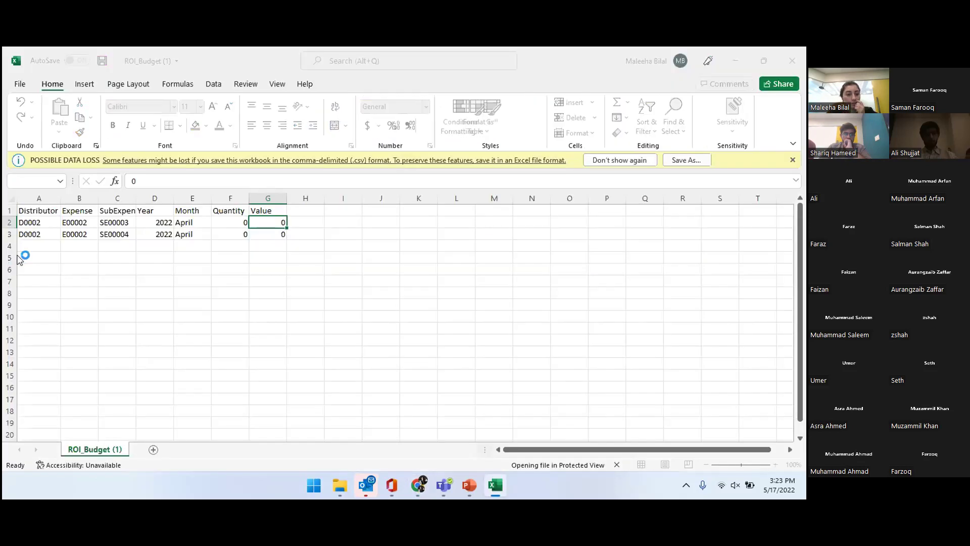
# Step: Examine the sales, margins, expenses, investments and ROI in the exported worksheet, and minimize the Excel windows
pyautogui.scroll(-3, 10, 246)
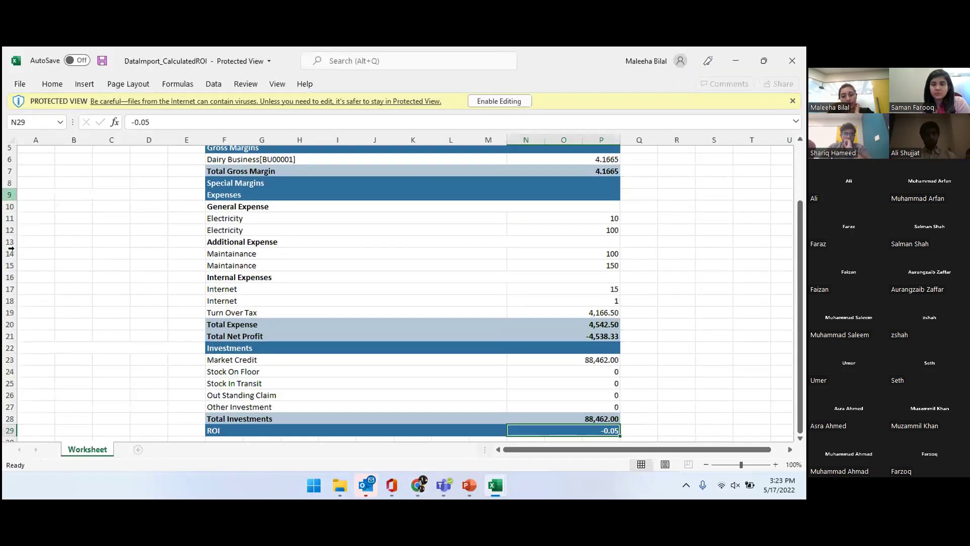
pyautogui.scroll(2, 10, 248)
pyautogui.scroll(1, 11, 247)
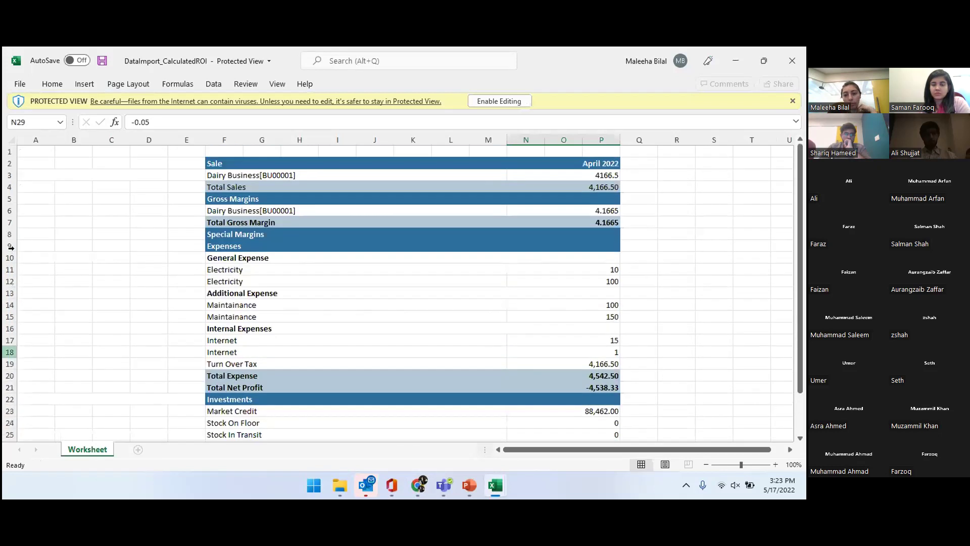
pyautogui.click(743, 62)
pyautogui.click(737, 62)
# Step: Save the April 2022 ROI calculation for Engro MIS and acknowledge the confirmation
pyautogui.scroll(3, 405, 434)
pyautogui.scroll(3, 390, 425)
pyautogui.scroll(-5, 379, 422)
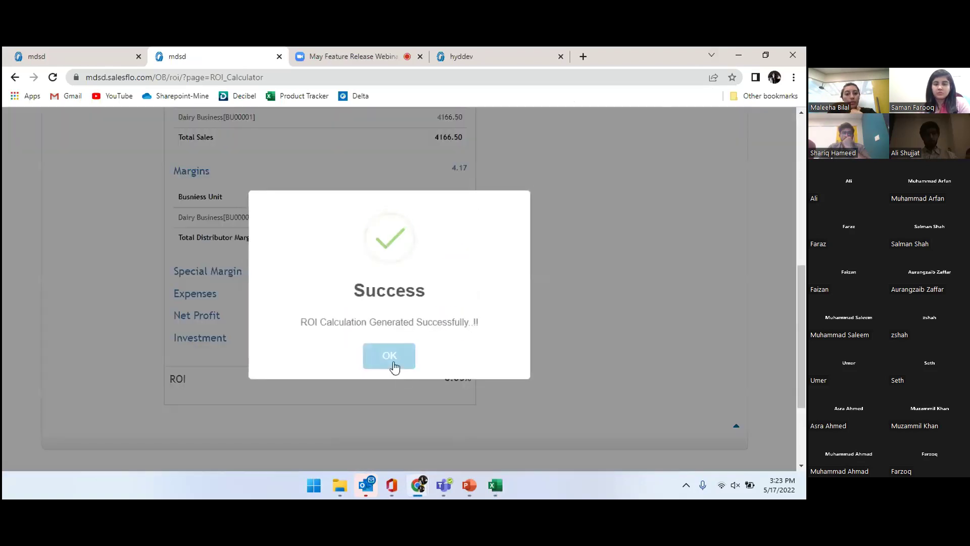
pyautogui.click(392, 365)
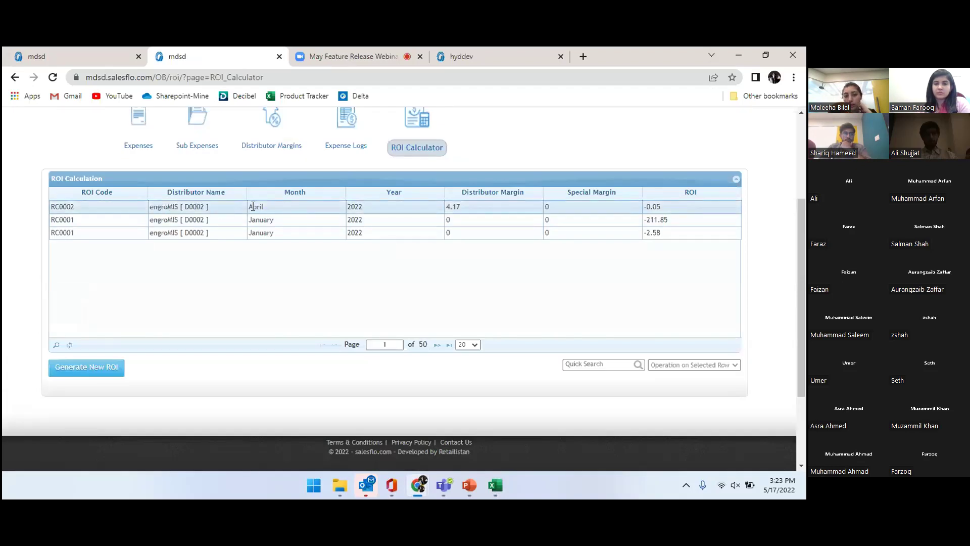
# Step: Check the ROI Calculation list and switch to the May Feature Release webinar in Zoom
pyautogui.scroll(2, 400, 404)
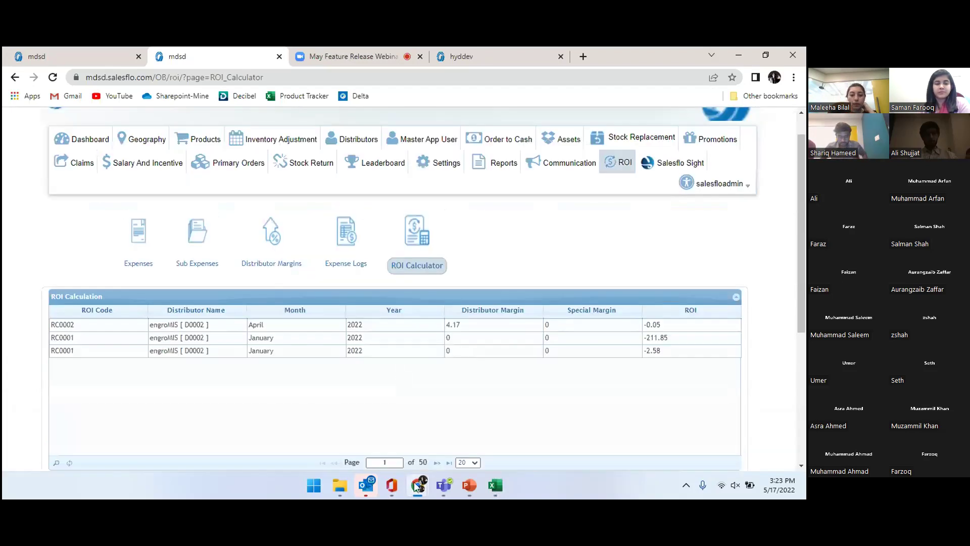
pyautogui.click(354, 56)
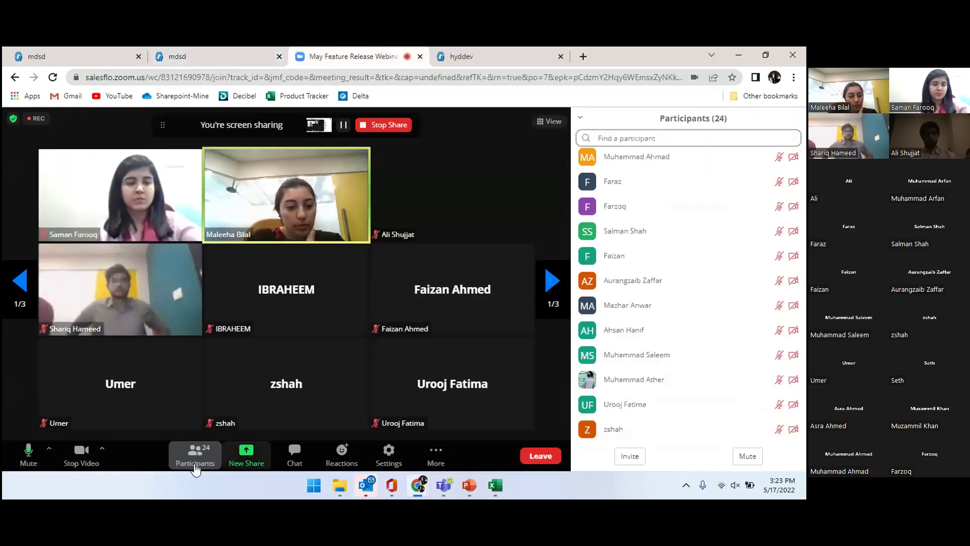
# Step: Mute the microphone and end the current screen share in the Zoom webinar
pyautogui.click(28, 455)
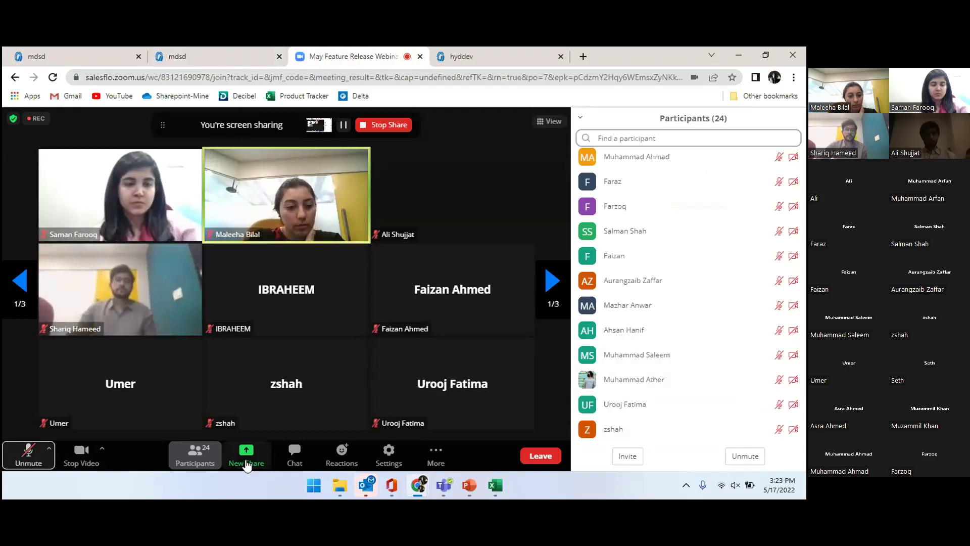
pyautogui.click(246, 463)
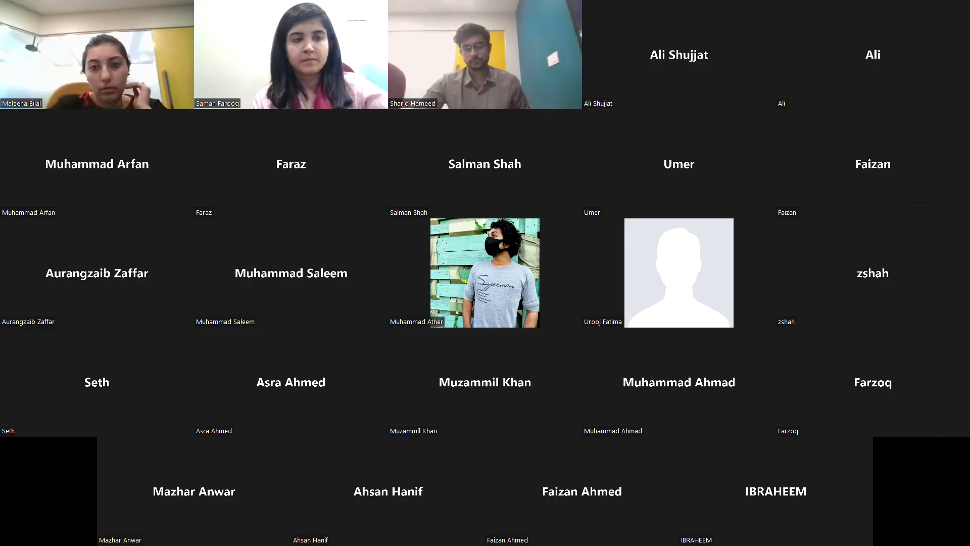
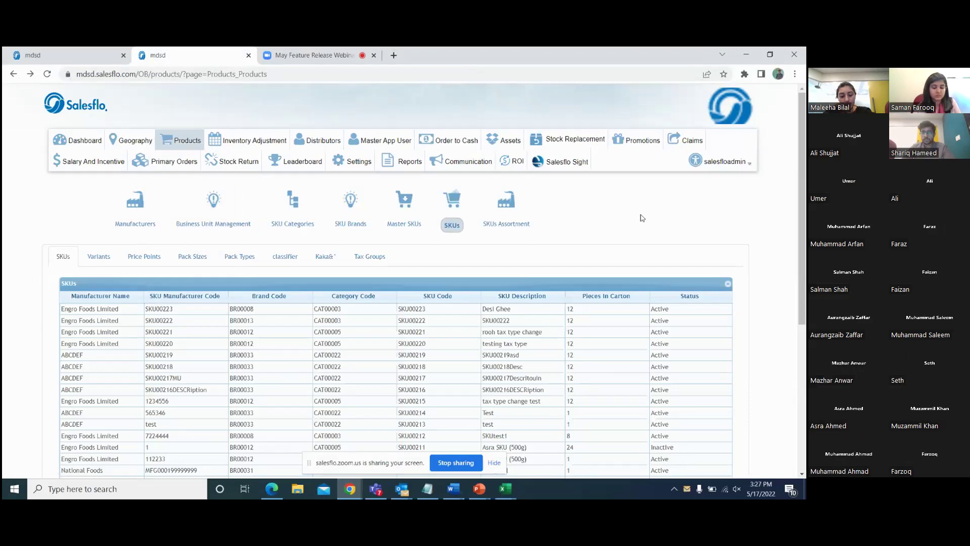
# Step: Open the SKU00220 record for editing from the SKUs list and look through its fields
pyautogui.moveTo(174, 144)
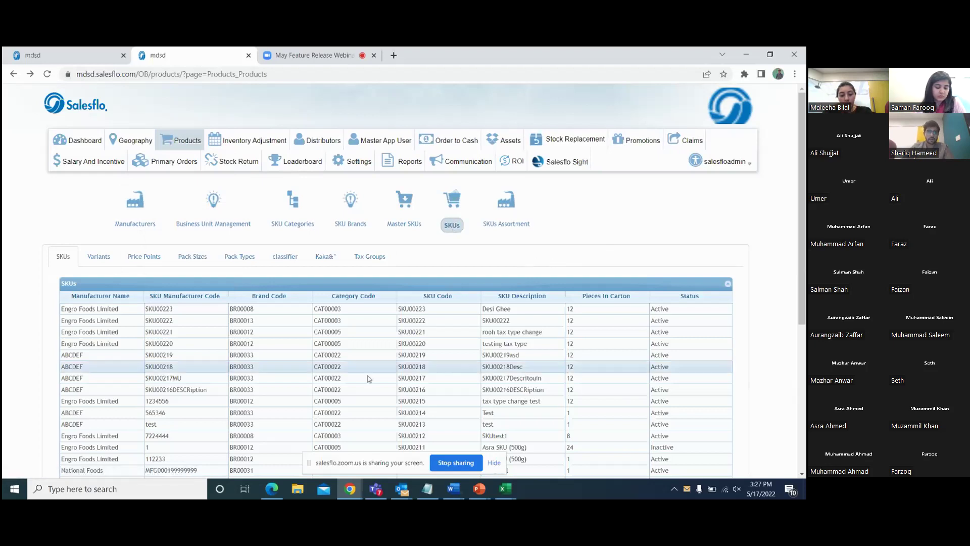
pyautogui.rightClick(211, 344)
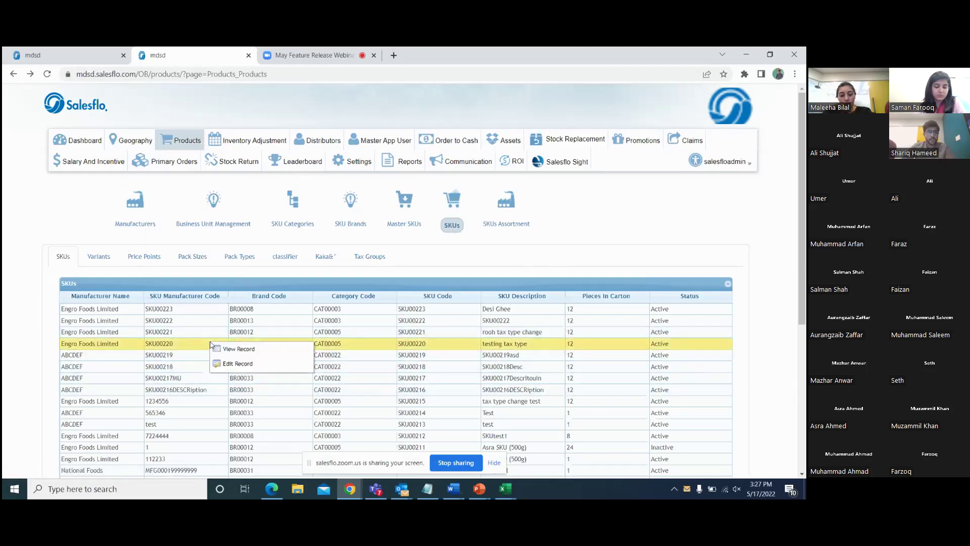
pyautogui.click(238, 364)
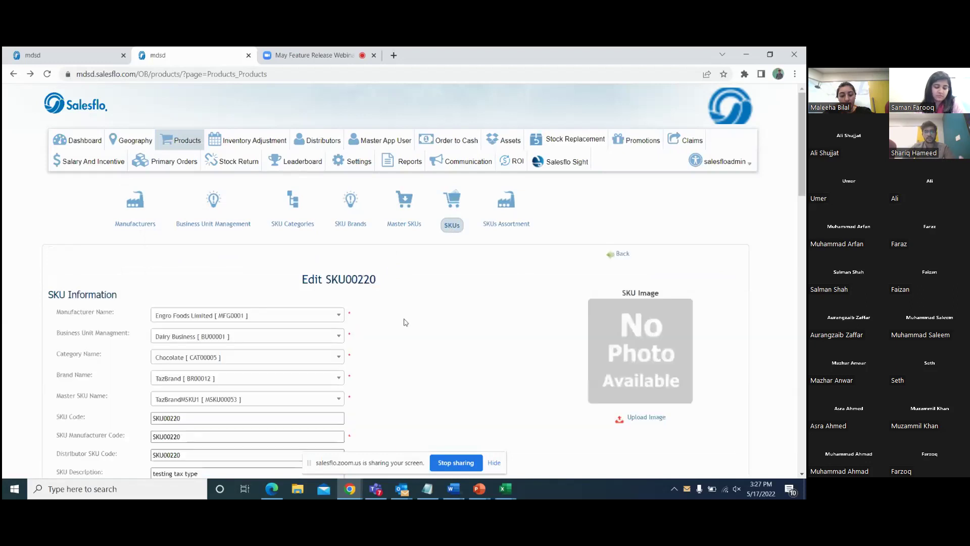
pyautogui.scroll(-7, 404, 323)
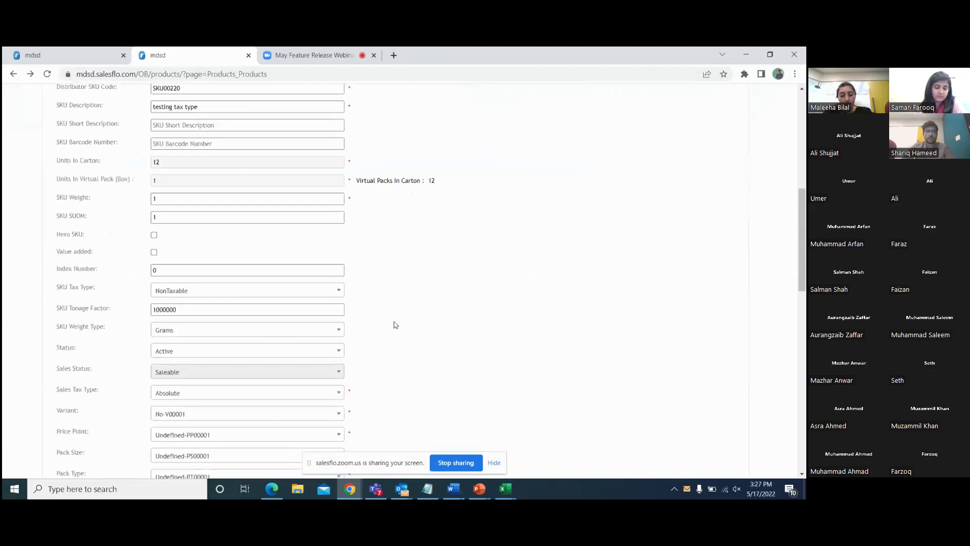
pyautogui.scroll(-1, 419, 266)
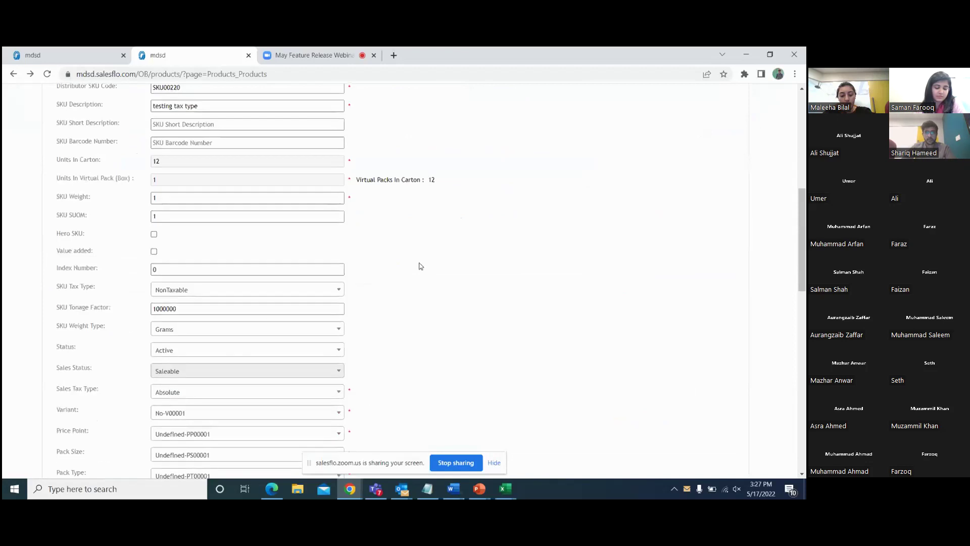
pyautogui.scroll(-15, 419, 267)
pyautogui.scroll(15, 196, 289)
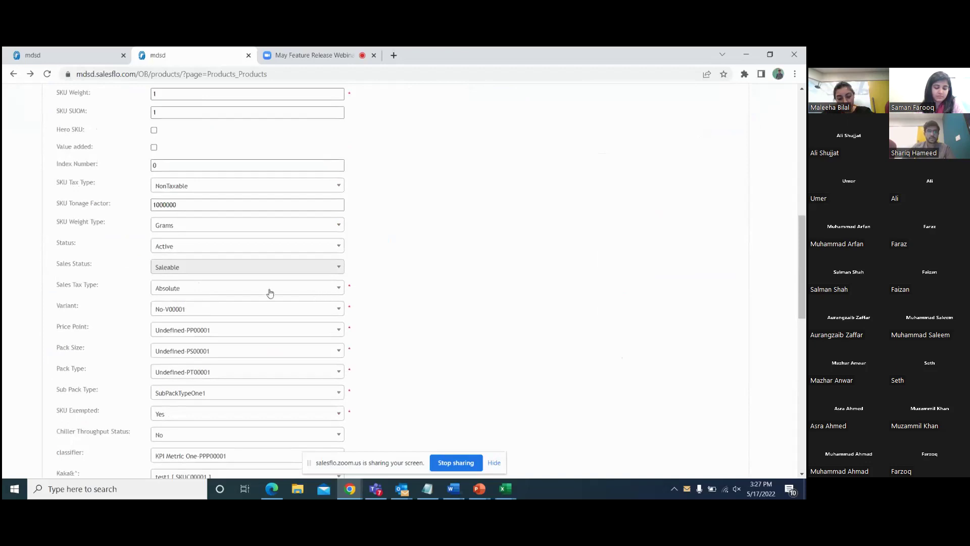
# Step: Try setting the Sales Tax Type to Percentage, read the confirmation warning and cancel the change
pyautogui.click(319, 291)
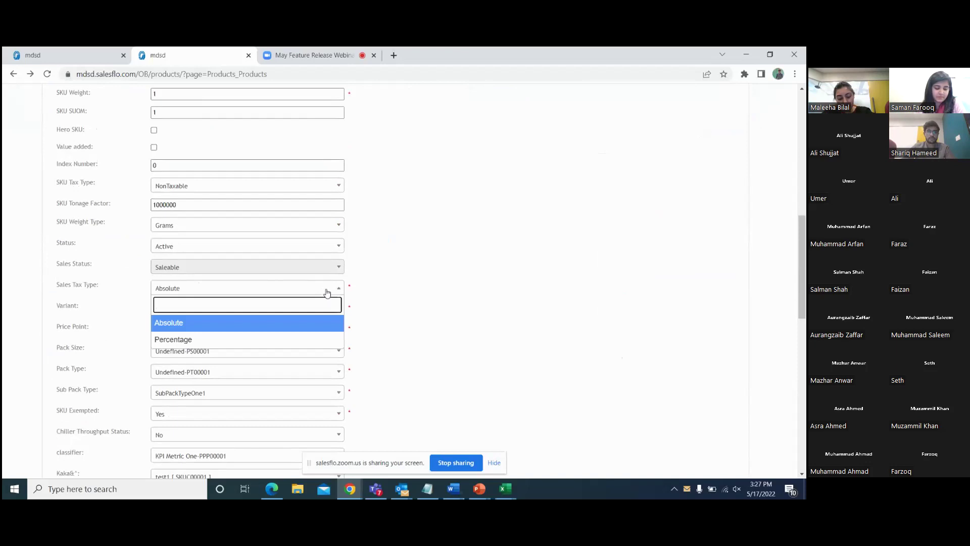
pyautogui.click(206, 340)
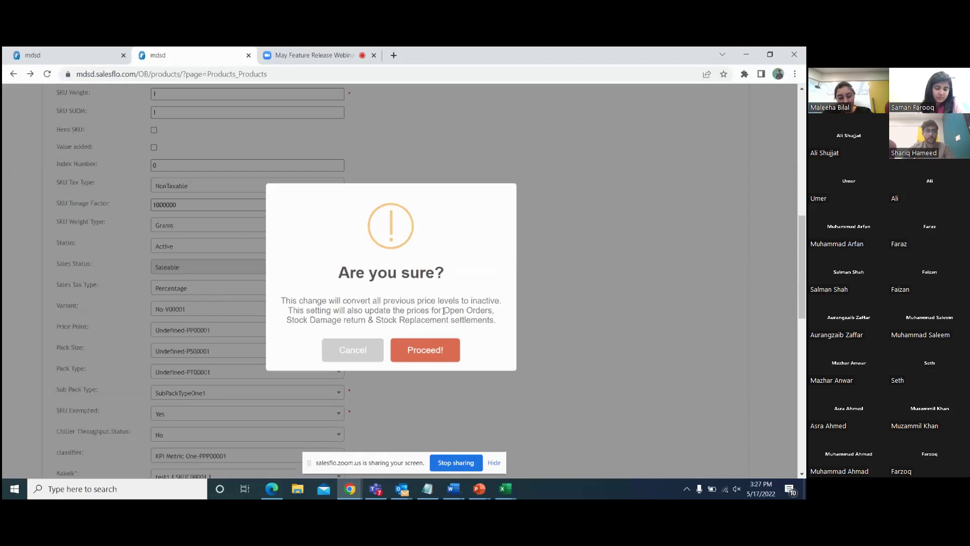
pyautogui.moveTo(444, 311); pyautogui.dragTo(496, 311)
pyautogui.moveTo(289, 320); pyautogui.dragTo(452, 322)
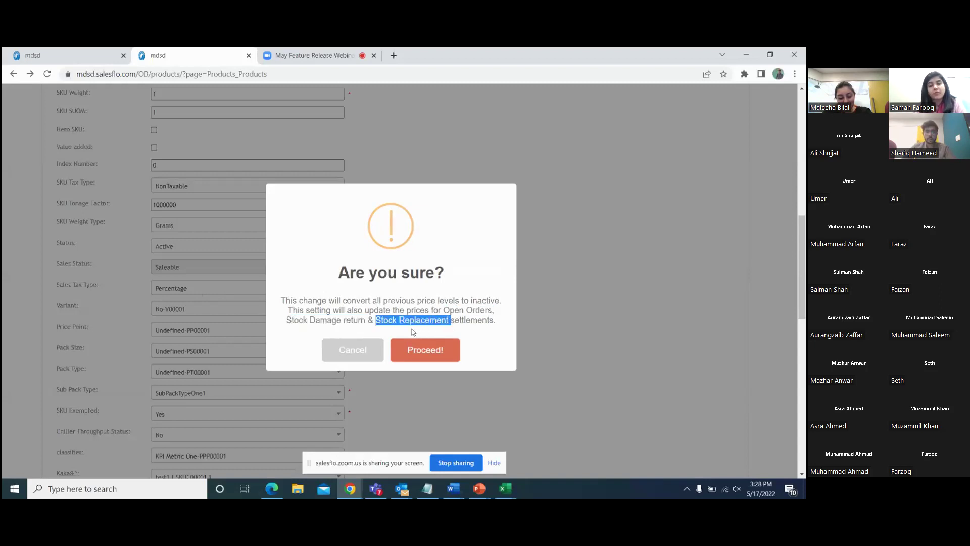
pyautogui.click(345, 352)
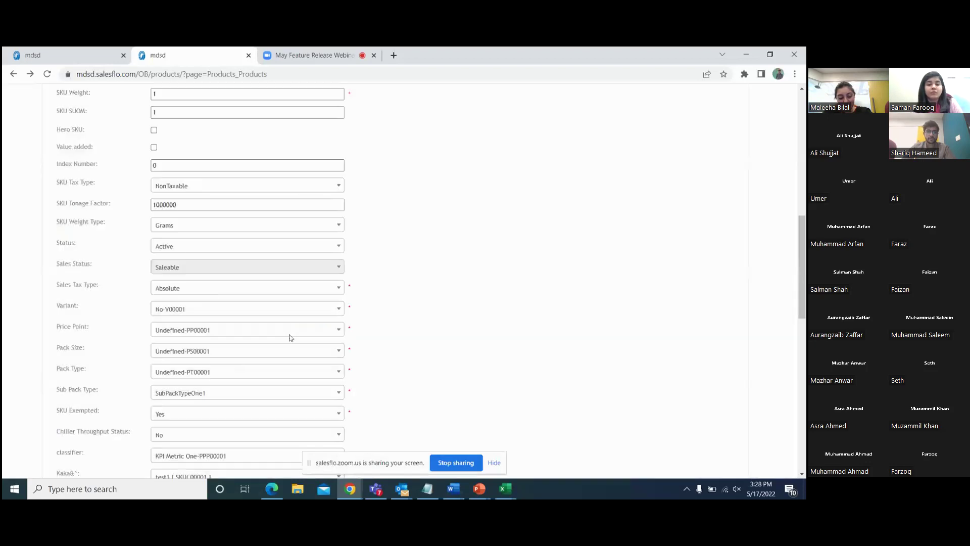
# Step: Set the Sales Tax Type of SKU00220 to Percentage, accept the price-level warning and recheck the field's options
pyautogui.click(213, 291)
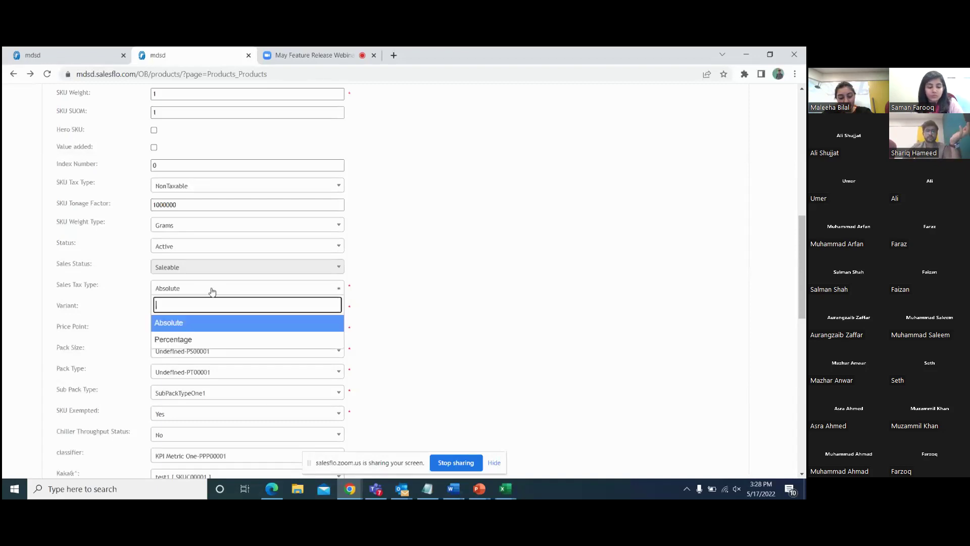
pyautogui.click(177, 340)
pyautogui.click(419, 348)
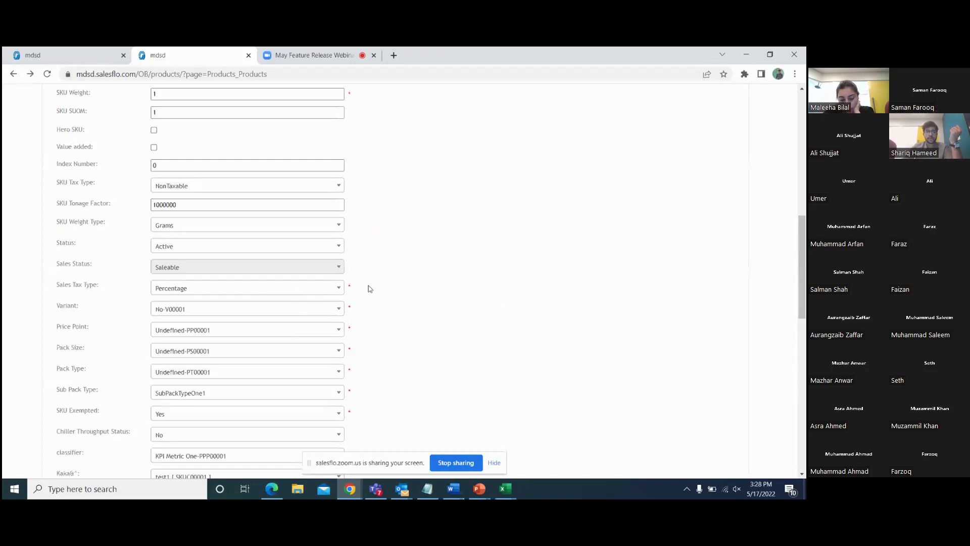
pyautogui.scroll(-3, 364, 287)
pyautogui.scroll(2, 364, 286)
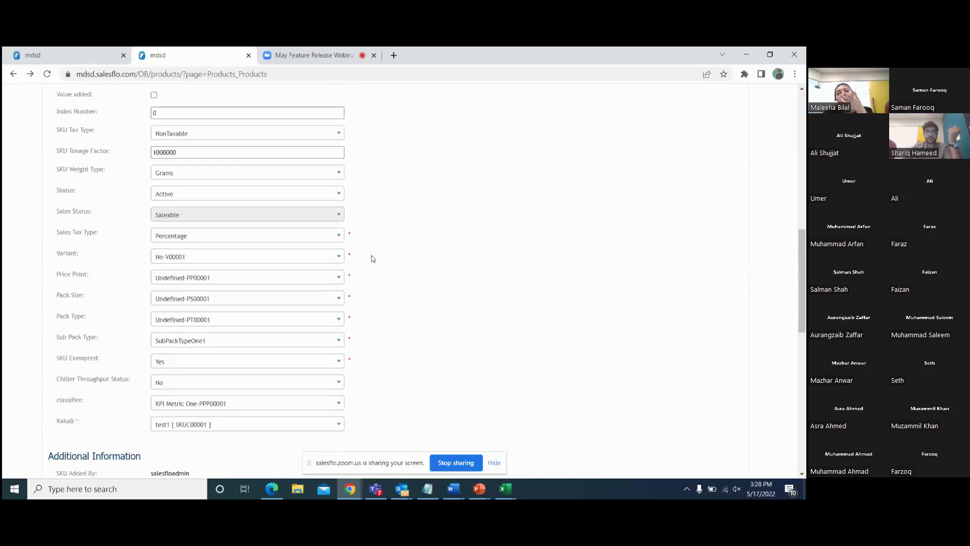
pyautogui.scroll(-3, 372, 257)
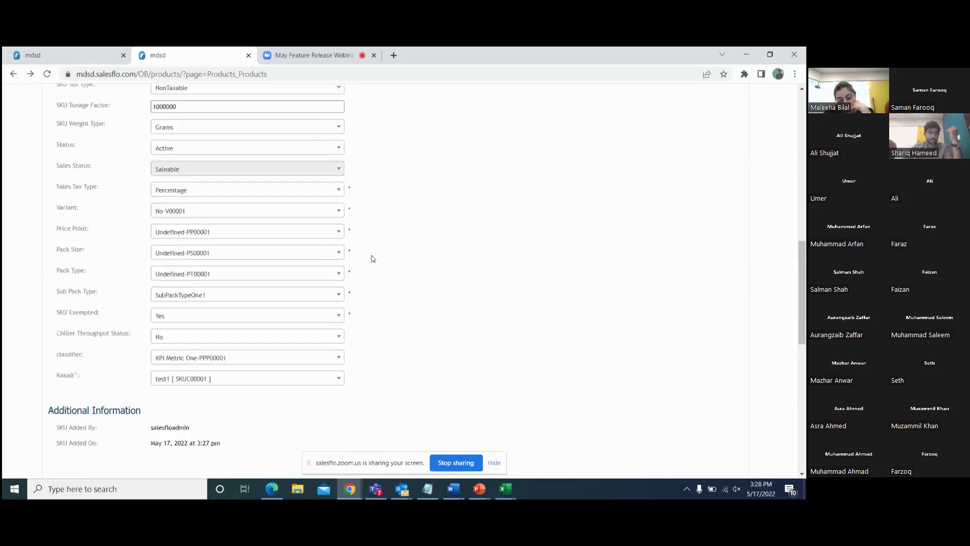
pyautogui.scroll(3, 372, 256)
pyautogui.click(223, 238)
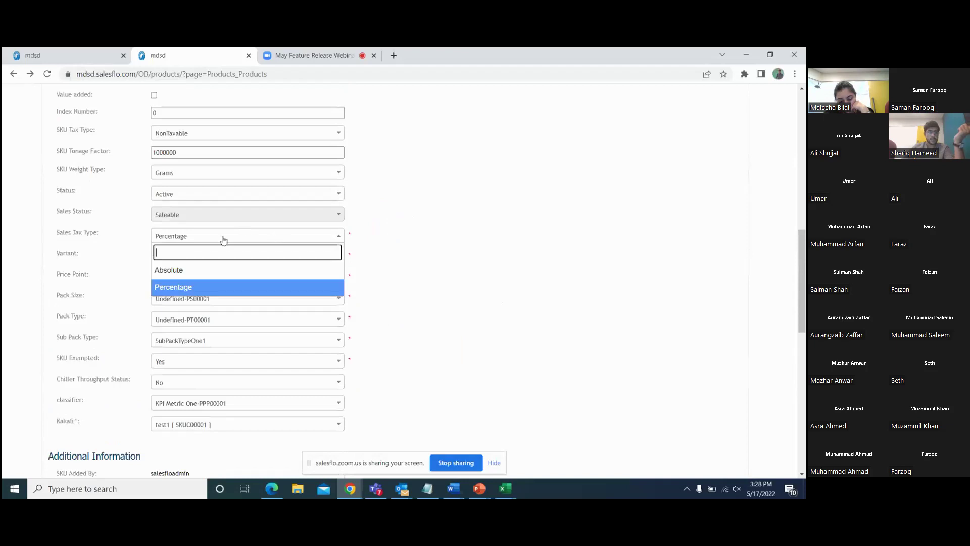
pyautogui.click(392, 275)
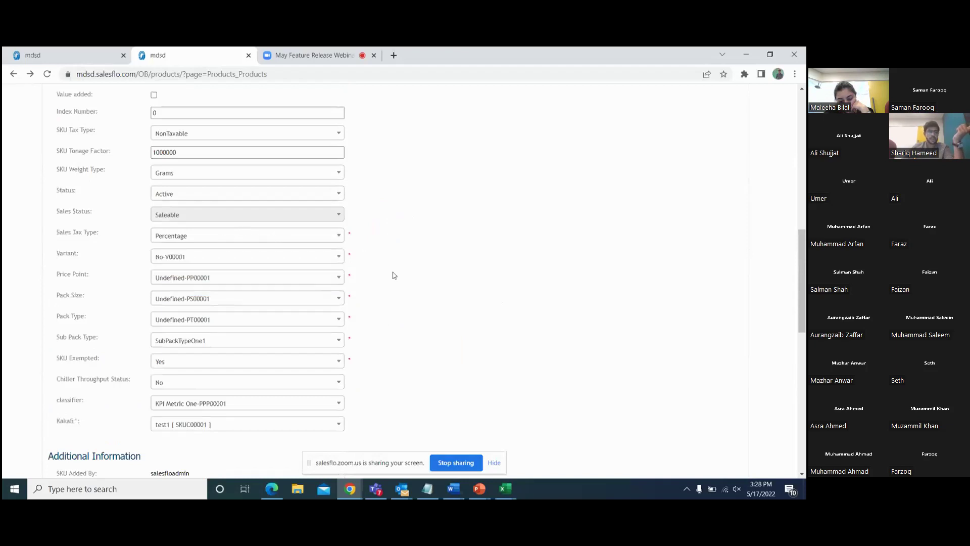
# Step: Add a SKU price row effective May 17, 2022 with a Registered Distributor Price of 10
pyautogui.scroll(-5, 392, 274)
pyautogui.scroll(-4, 333, 263)
pyautogui.scroll(3, 277, 245)
pyautogui.scroll(-1, 280, 246)
pyautogui.scroll(-2, 277, 247)
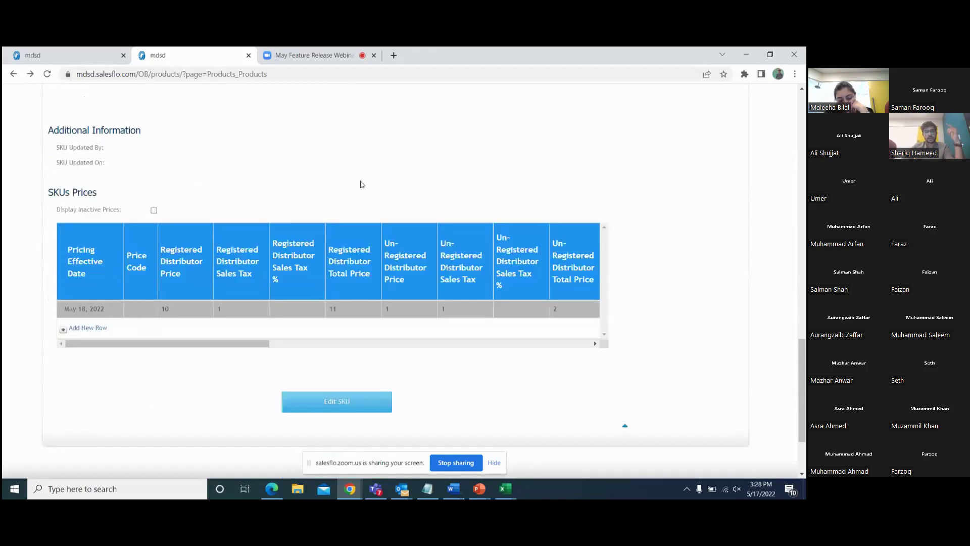
pyautogui.click(92, 329)
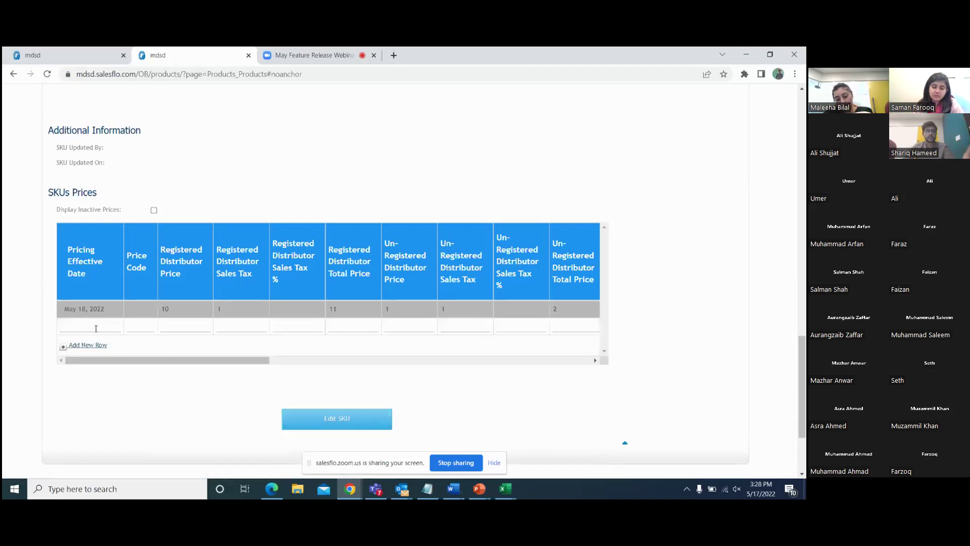
pyautogui.click(109, 327)
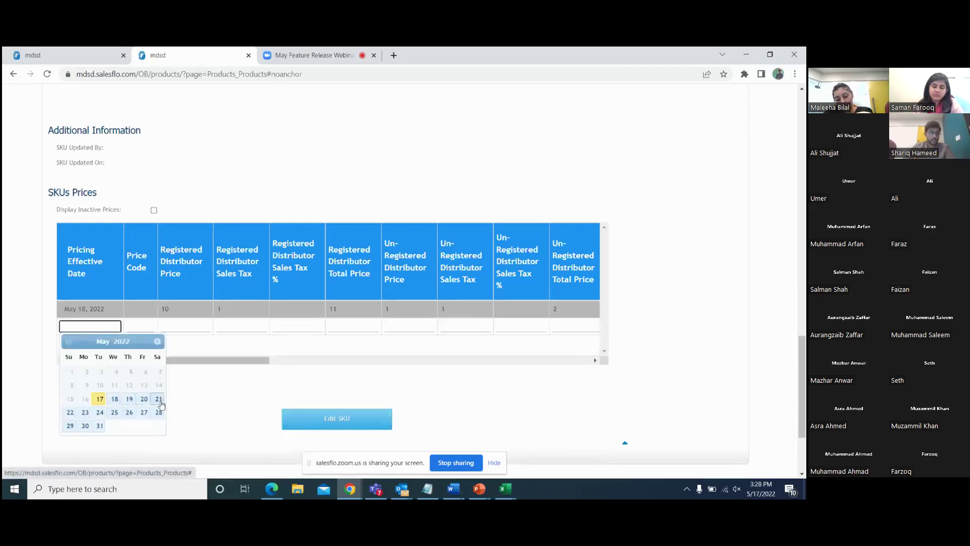
pyautogui.click(99, 399)
pyautogui.click(142, 326)
pyautogui.click(181, 325)
pyautogui.write('10')
pyautogui.click(237, 328)
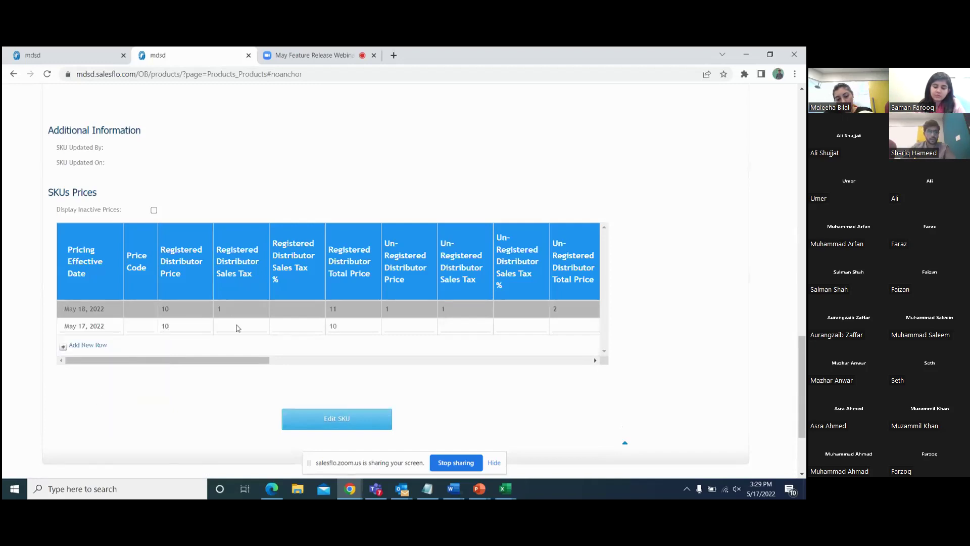
# Step: Set the new row's Registered Distributor Sales Tax % to 1 and the Un-Registered Distributor Price to 1
pyautogui.click(298, 327)
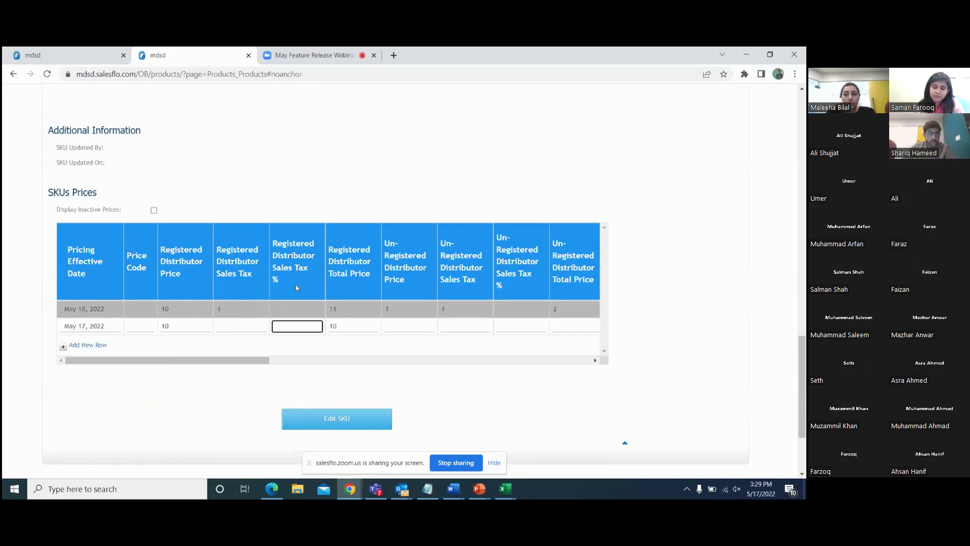
pyautogui.write('1')
pyautogui.press('Tab')
pyautogui.write('1')
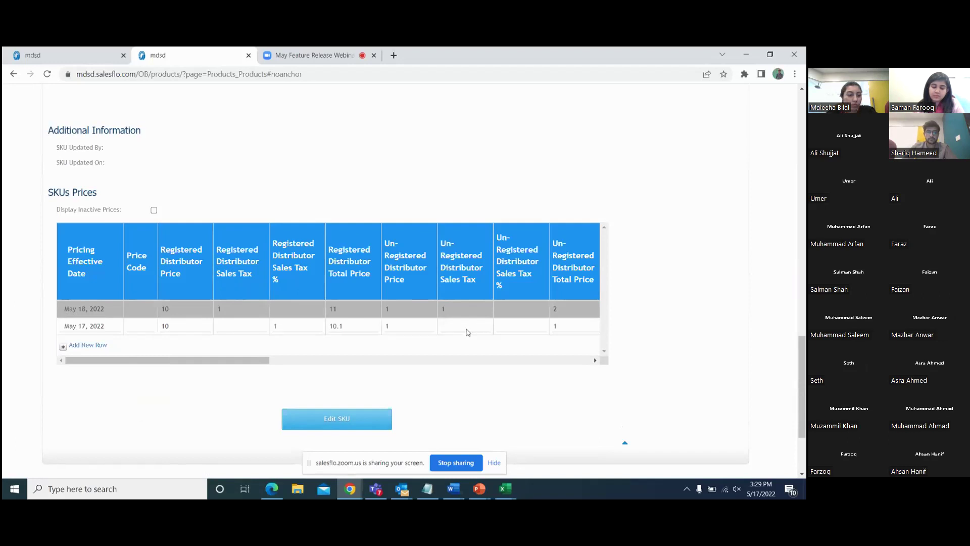
# Step: Set the Registered Distributor Recommended Selling Price to 1 and its Selling Sales Tax % to 1
pyautogui.moveTo(265, 361); pyautogui.dragTo(363, 362)
pyautogui.click(394, 326)
pyautogui.write('1')
pyautogui.click(380, 327)
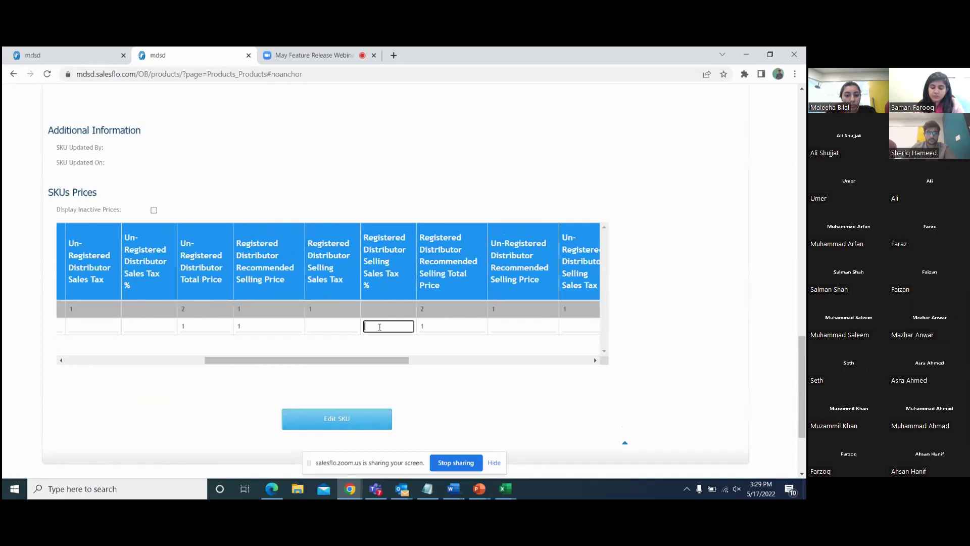
pyautogui.write('1')
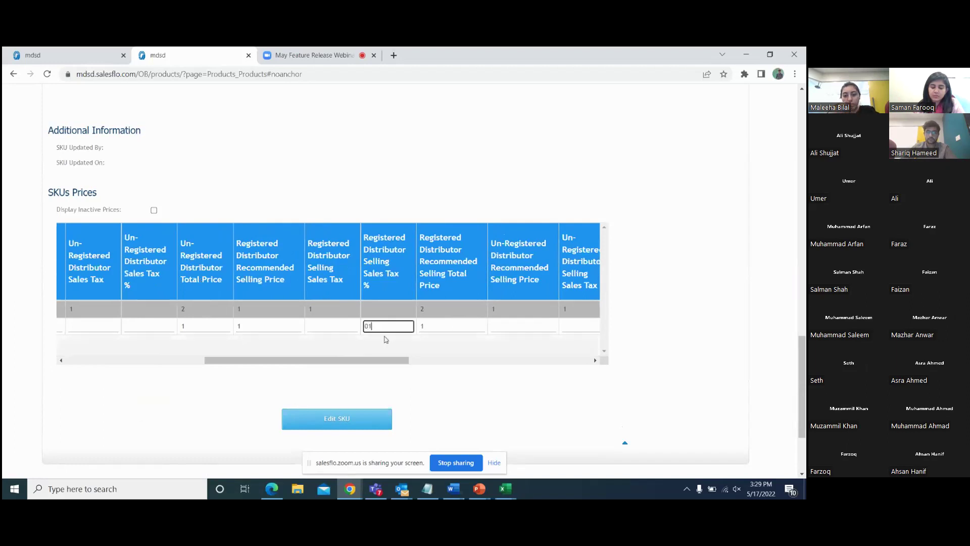
pyautogui.press('BackSpace')
pyautogui.press('BackSpace')
pyautogui.write('1')
# Step: Enter 1 as the Un-Registered Distributor Recommended Selling Price and 10 as the Retail Price
pyautogui.click(518, 326)
pyautogui.write('1')
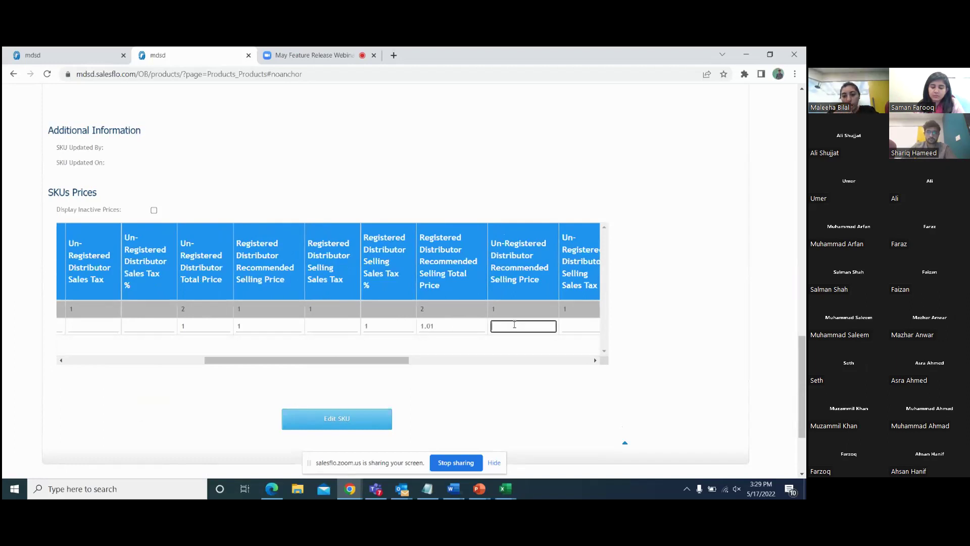
pyautogui.moveTo(347, 362); pyautogui.dragTo(430, 362)
pyautogui.click(422, 325)
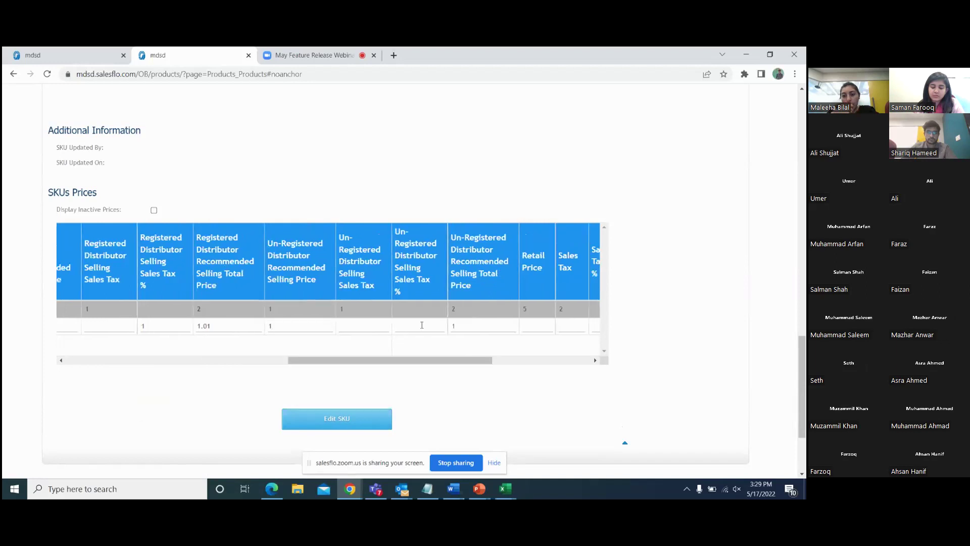
pyautogui.hscroll(3, 476, 345)
pyautogui.click(461, 326)
pyautogui.write('10')
pyautogui.click(488, 330)
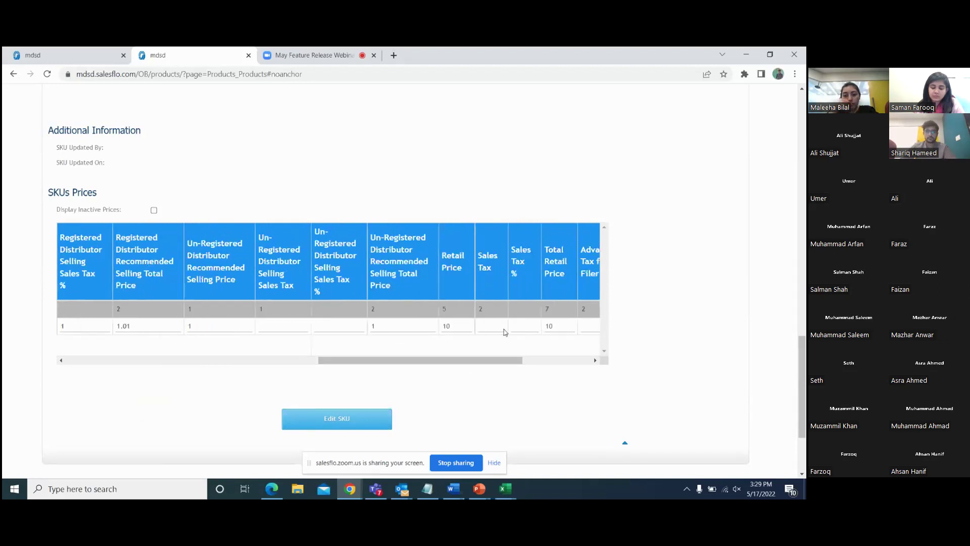
# Step: Enter 1 in each remaining required tax and FMR field of the new price row, through Un-Registered FMR After Tax %
pyautogui.hscroll(3, 488, 362)
pyautogui.click(451, 327)
pyautogui.write('1')
pyautogui.hscroll(1, 499, 358)
pyautogui.click(464, 324)
pyautogui.write('1')
pyautogui.click(506, 325)
pyautogui.write('1')
pyautogui.click(561, 326)
pyautogui.write('1')
# Step: Save and confirm the SKU00220 edits, and check the May 17, 2022 row in its SKU prices
pyautogui.click(319, 431)
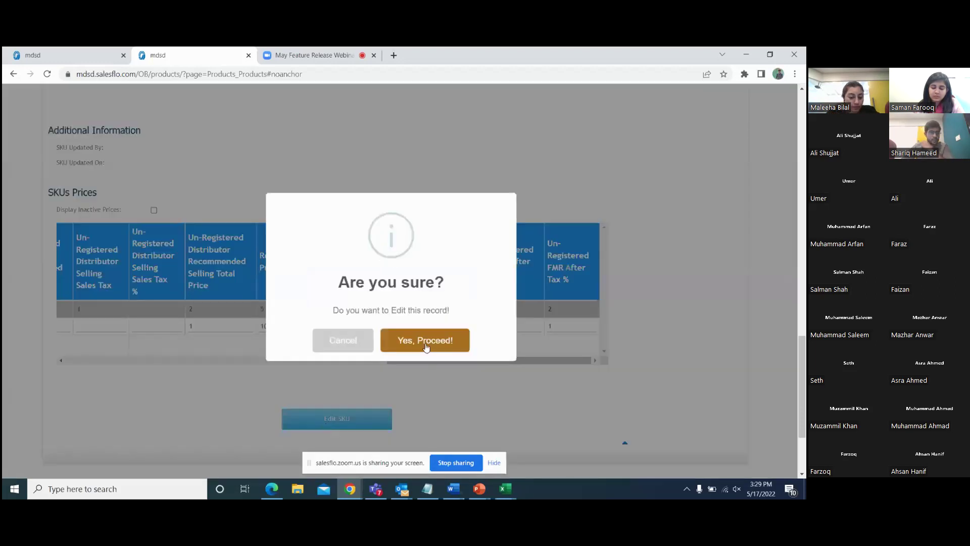
pyautogui.click(426, 342)
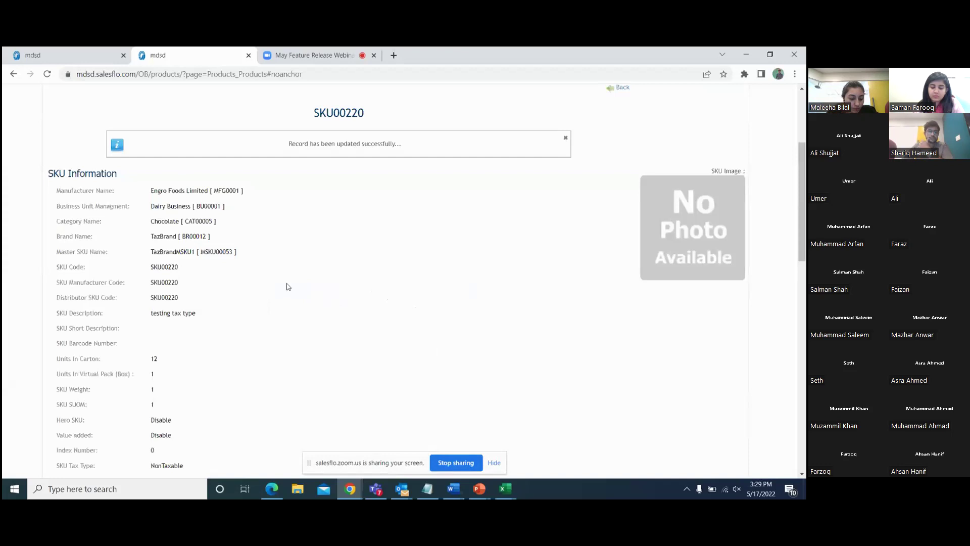
pyautogui.scroll(-10, 288, 283)
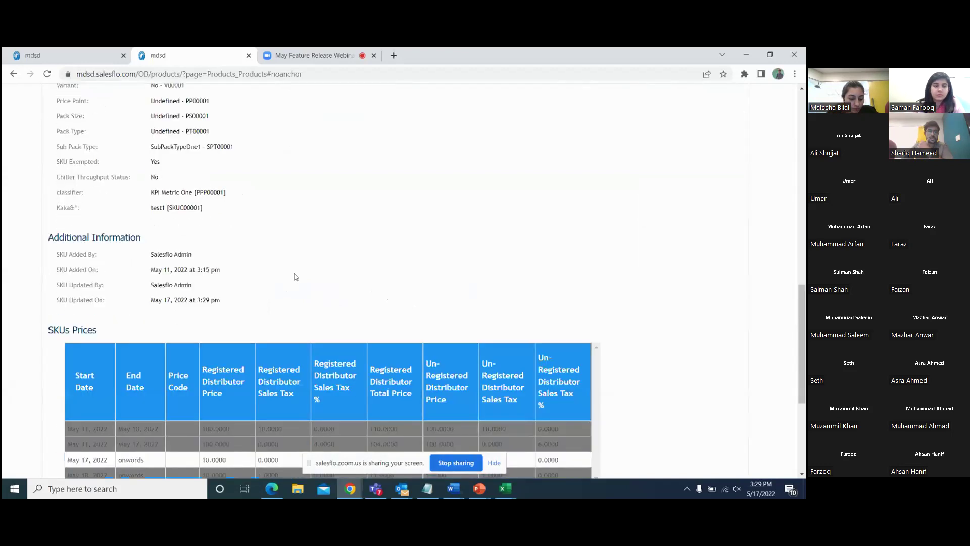
pyautogui.scroll(-4, 295, 283)
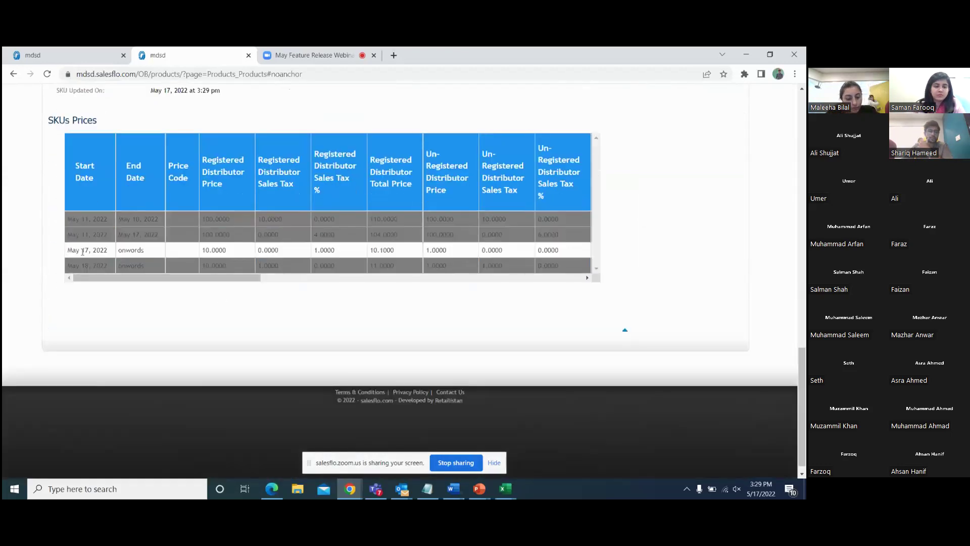
pyautogui.moveTo(67, 250); pyautogui.dragTo(109, 251)
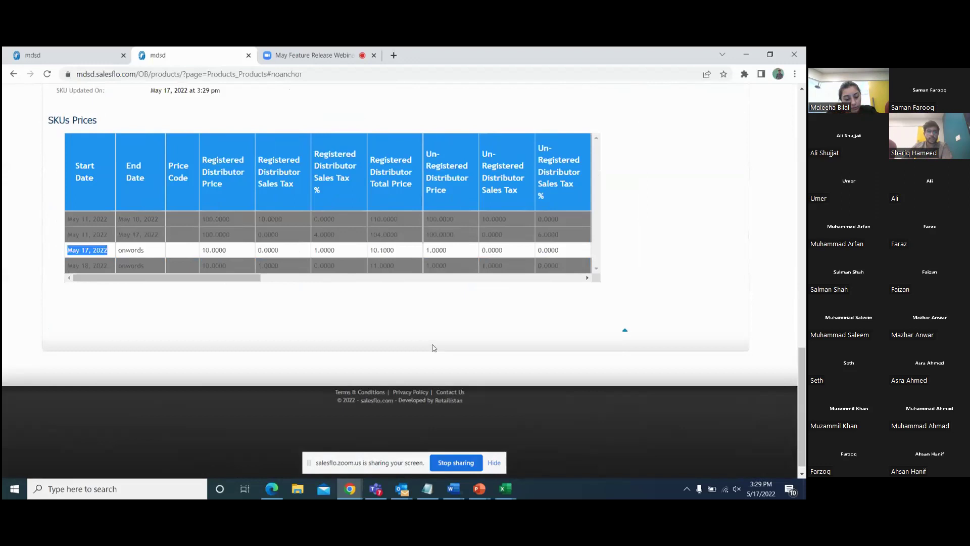
# Step: Return to the SKUs list and open the SKU00220 record for editing
pyautogui.scroll(3, 579, 360)
pyautogui.scroll(15, 579, 360)
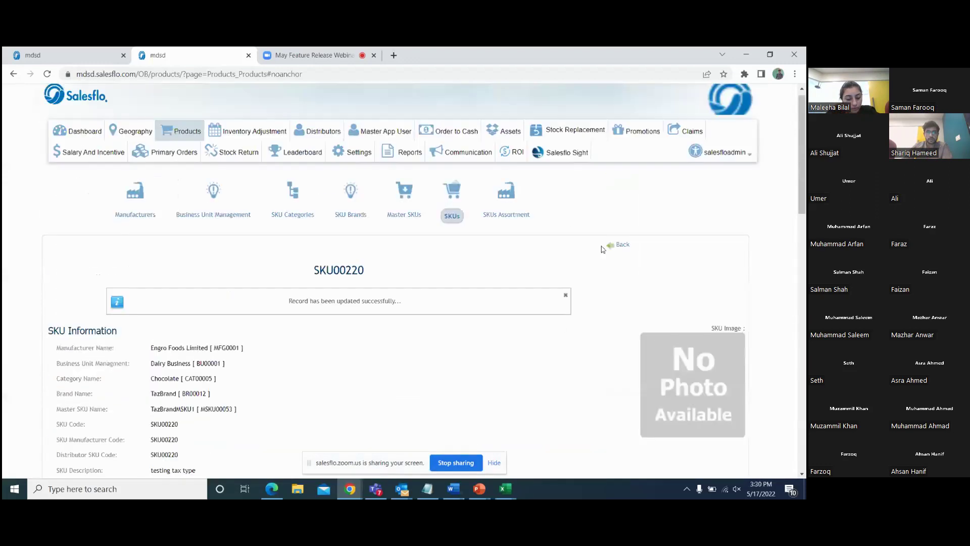
pyautogui.click(623, 246)
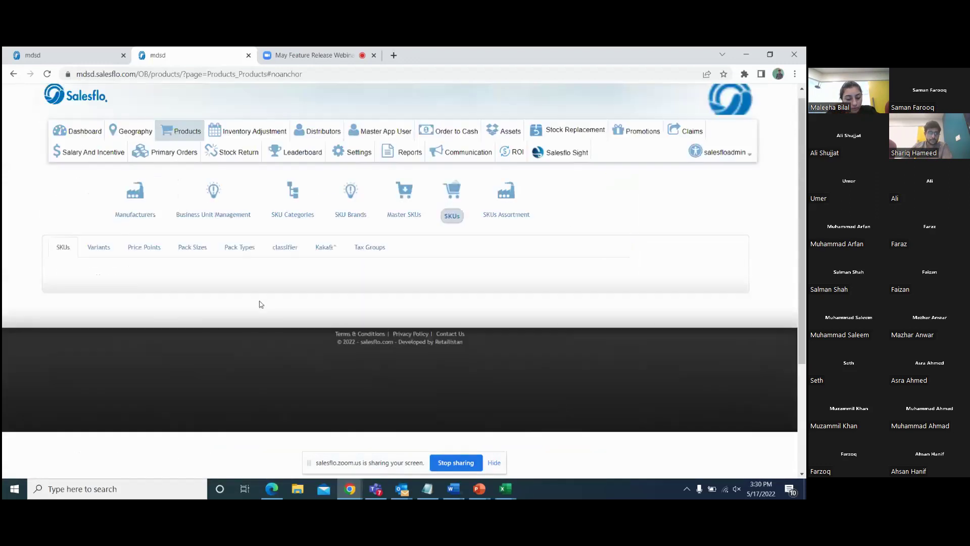
pyautogui.rightClick(181, 335)
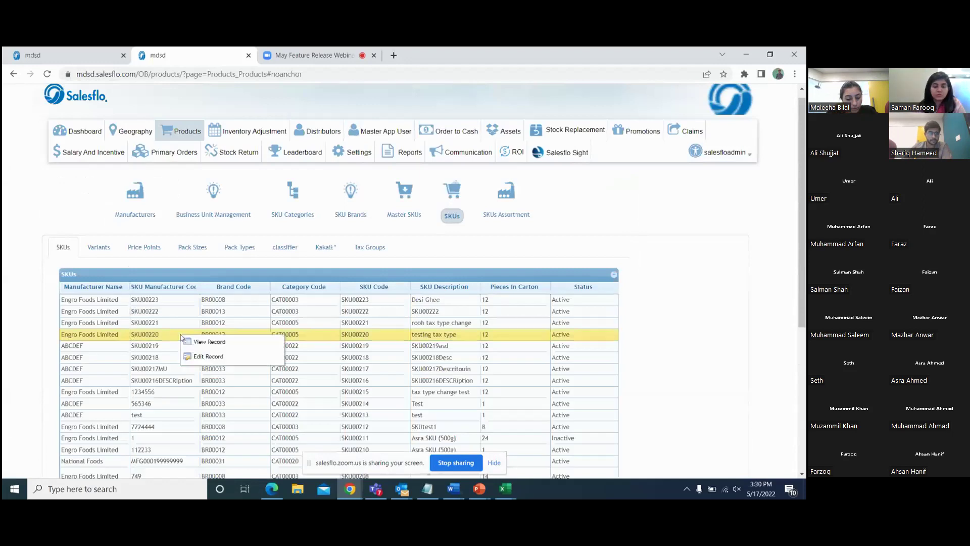
pyautogui.click(207, 356)
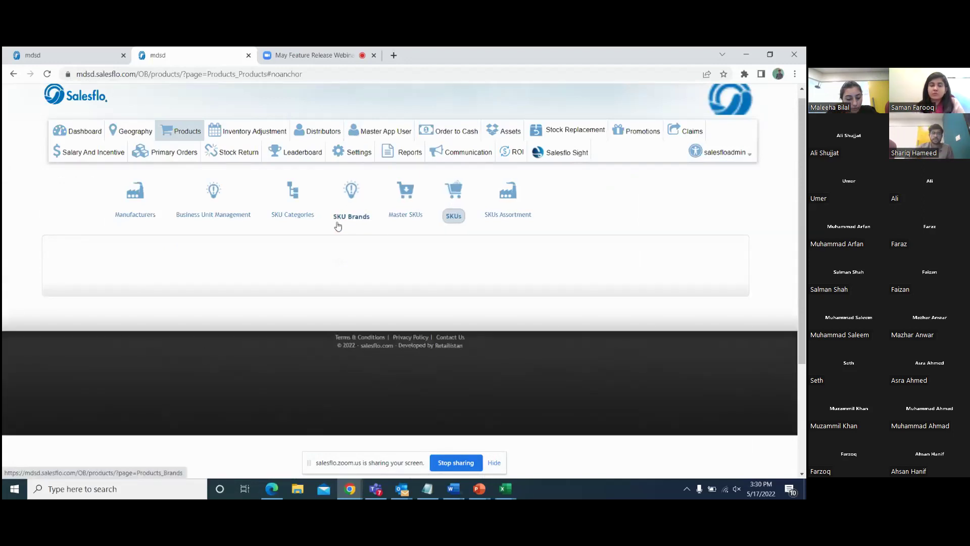
# Step: Display the inactive prices of SKU00220 and examine all rows in its SKUs Prices table
pyautogui.scroll(-5, 388, 346)
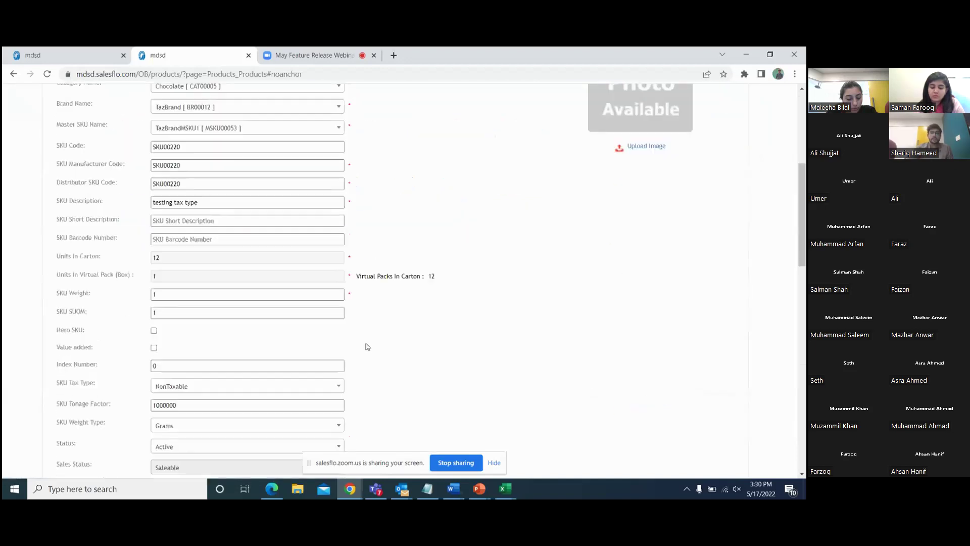
pyautogui.scroll(-15, 368, 346)
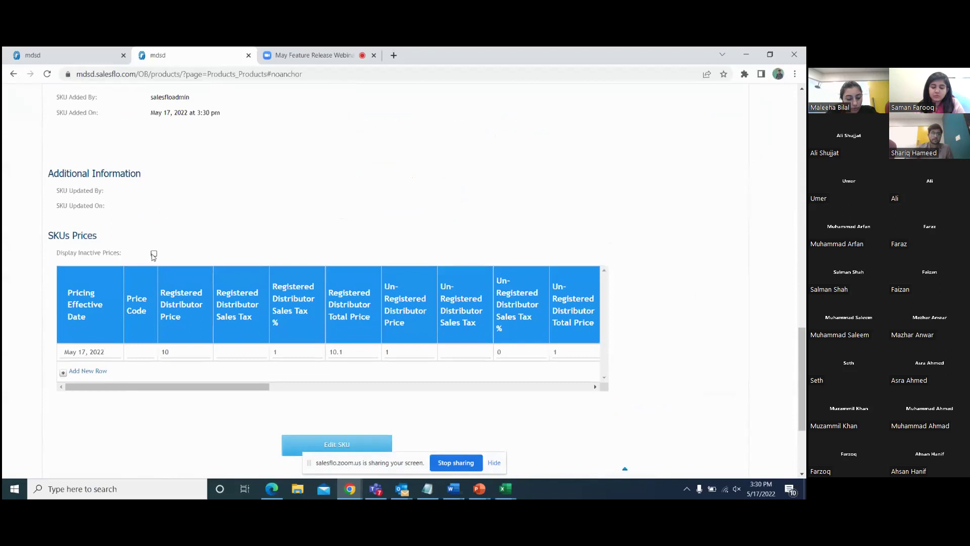
pyautogui.click(154, 254)
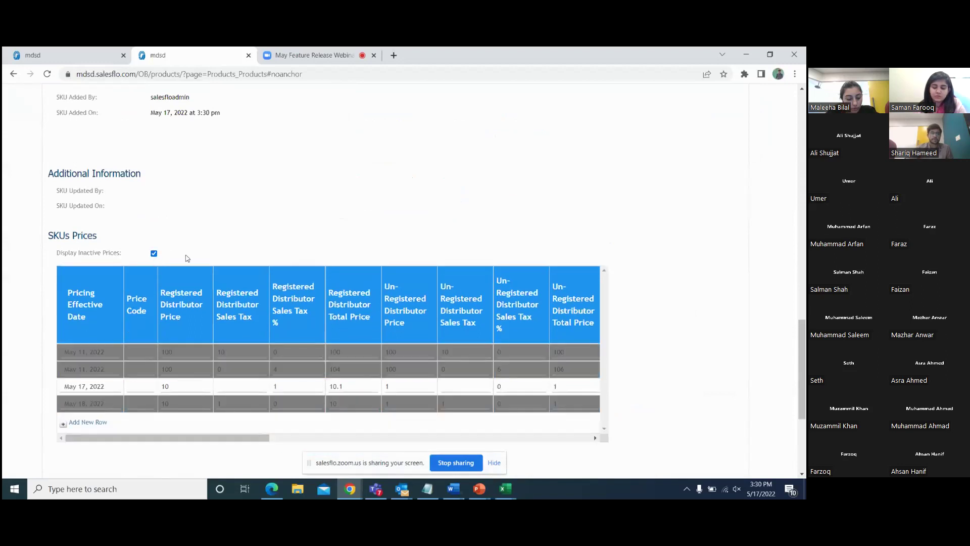
pyautogui.scroll(-2, 231, 241)
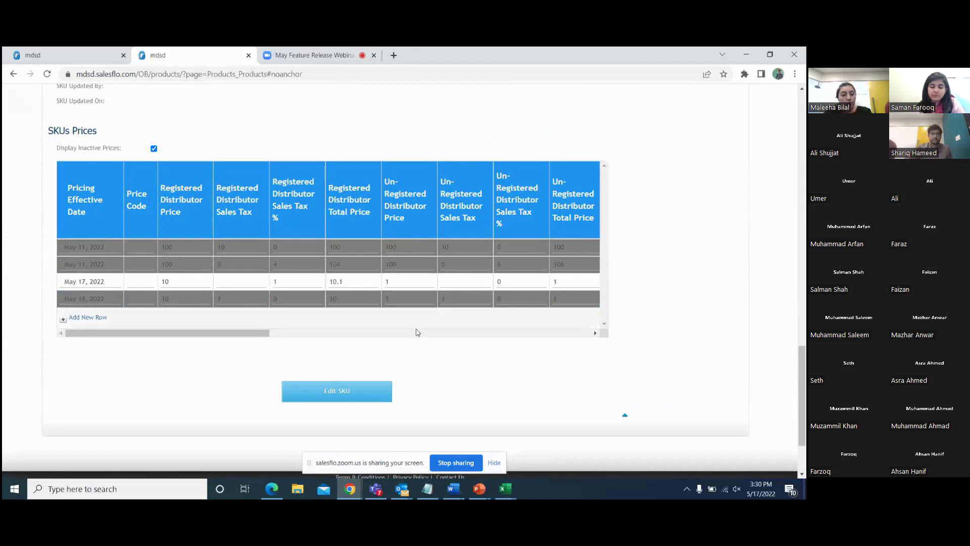
# Step: Hide the inactive prices again and review the SKU00220 edit form up to its SKU information
pyautogui.scroll(5, 430, 385)
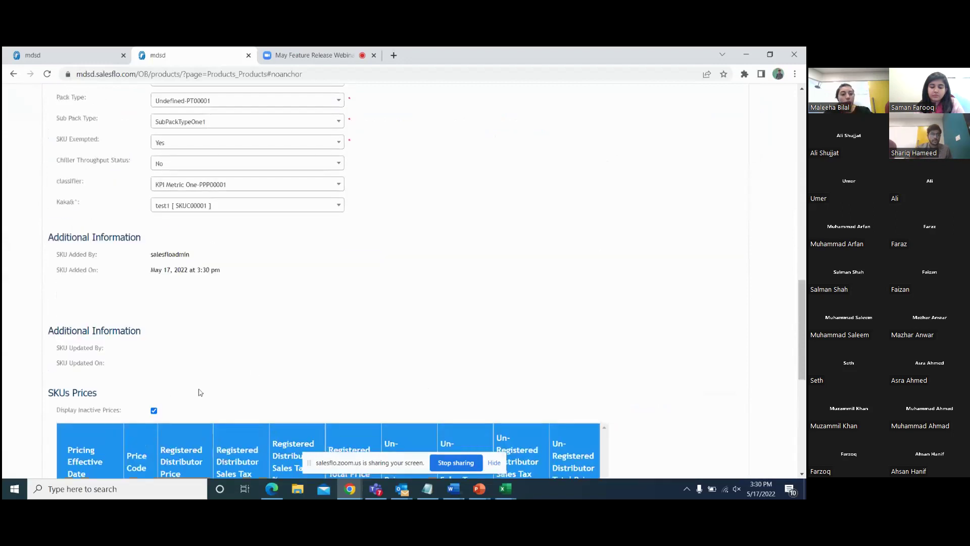
pyautogui.click(154, 411)
pyautogui.scroll(8, 425, 366)
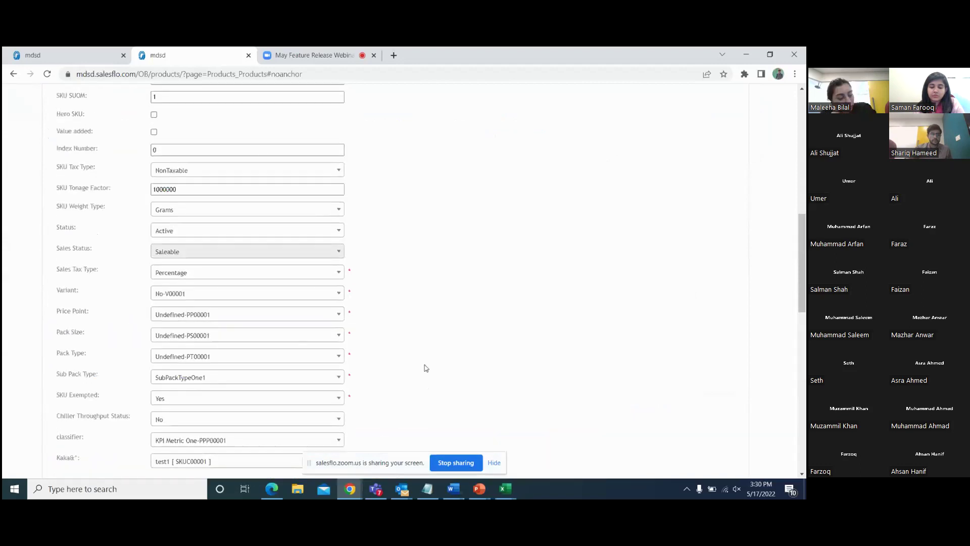
pyautogui.scroll(5, 426, 368)
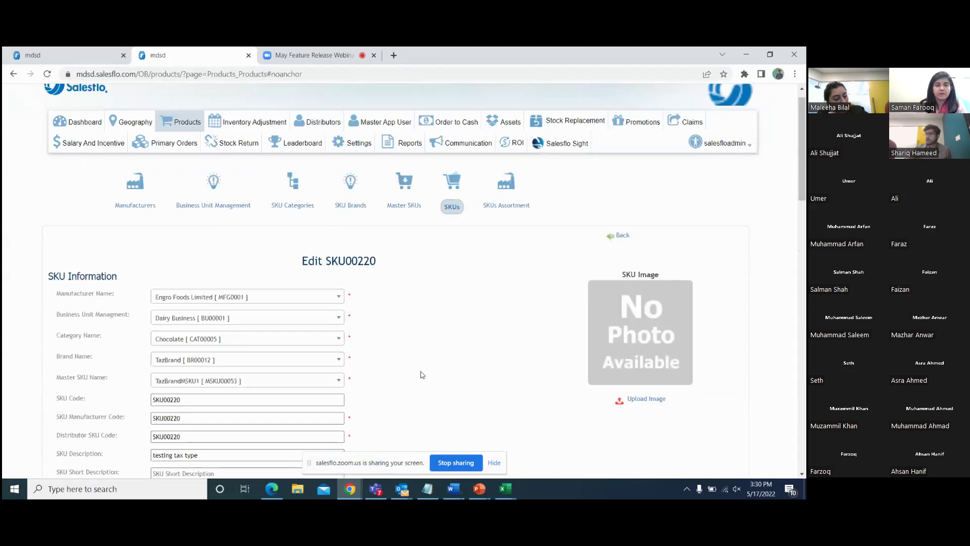
# Step: Switch to the Zoom webinar meeting and stop sharing the screen
pyautogui.click(293, 55)
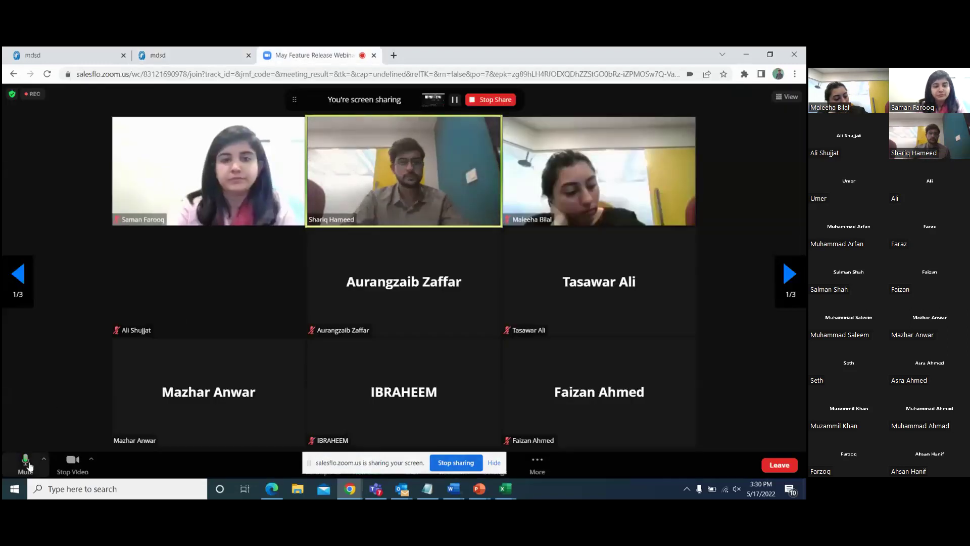
pyautogui.click(468, 463)
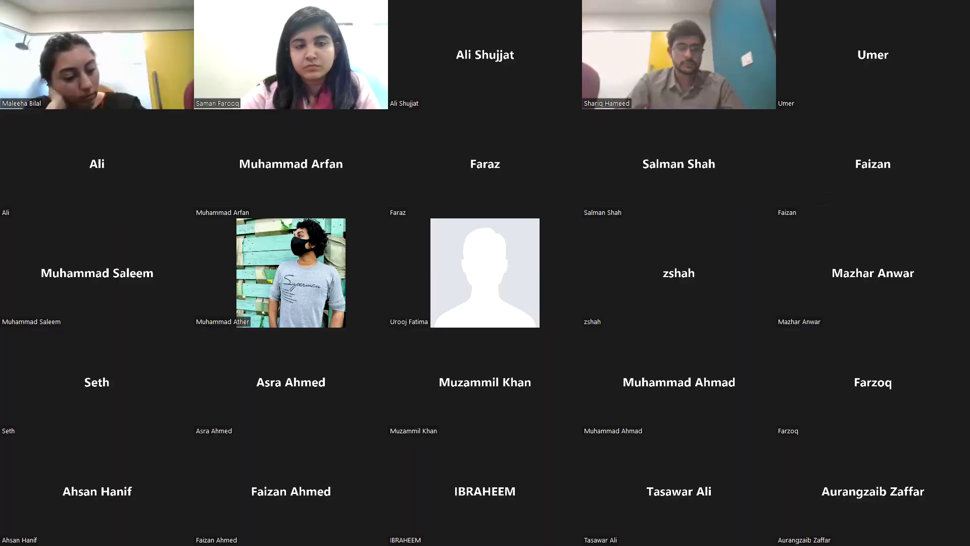
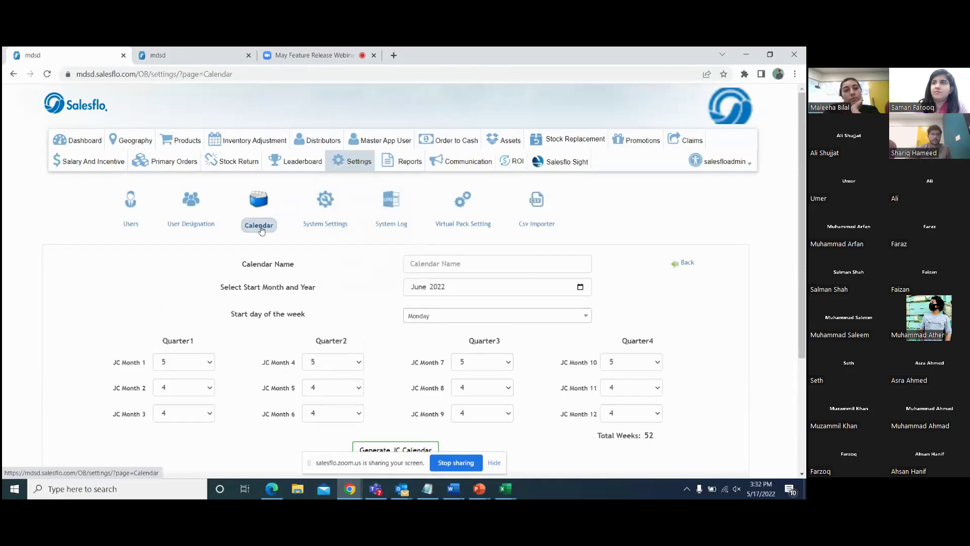
# Step: Reload the Calendar settings page and start a new calendar
pyautogui.click(260, 202)
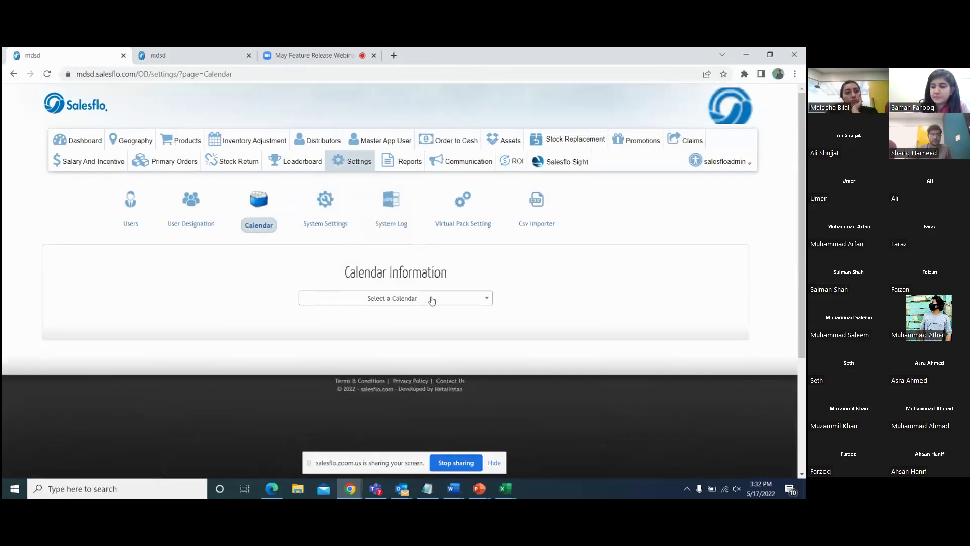
pyautogui.scroll(-1, 535, 292)
pyautogui.click(445, 251)
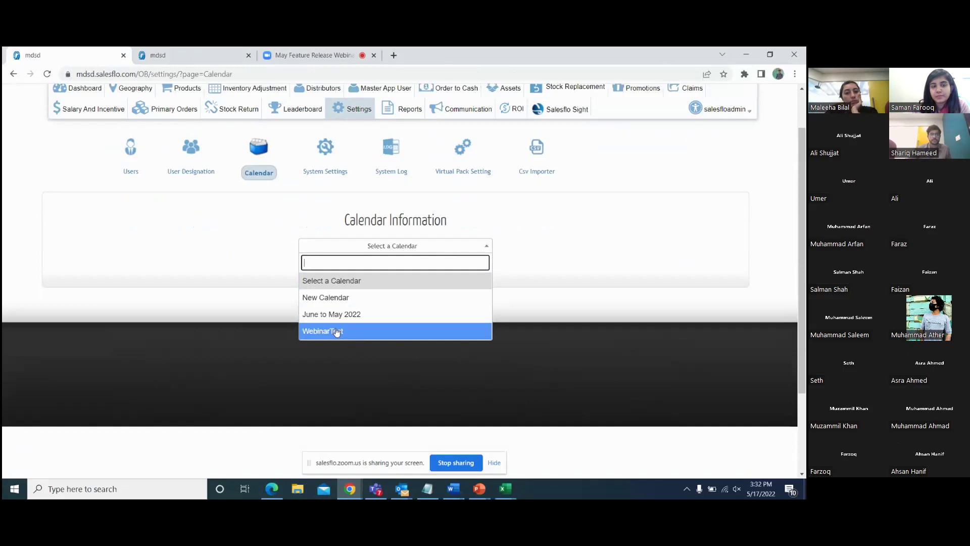
pyautogui.click(343, 299)
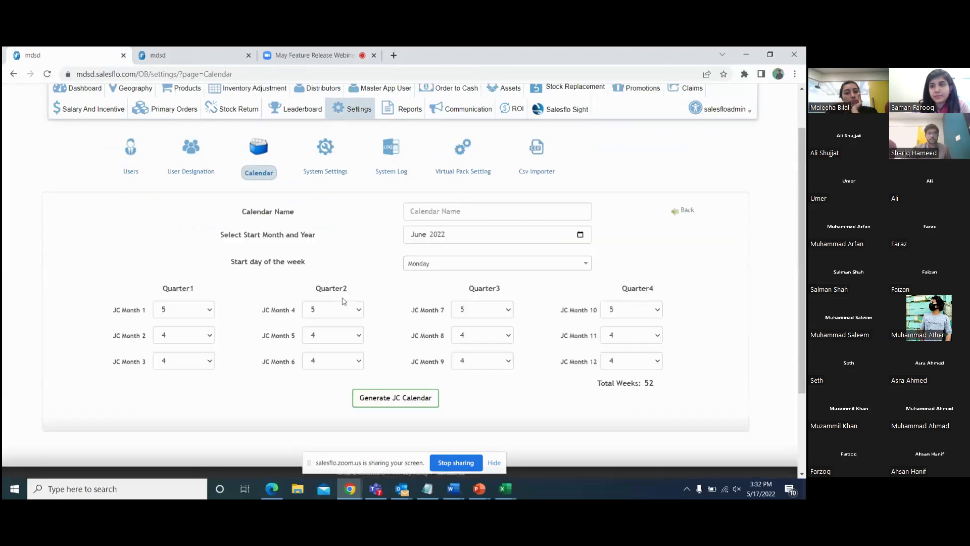
# Step: Name the new calendar Webinar Test 2 and look at the choices for its start month and year
pyautogui.click(444, 212)
pyautogui.write('Webi')
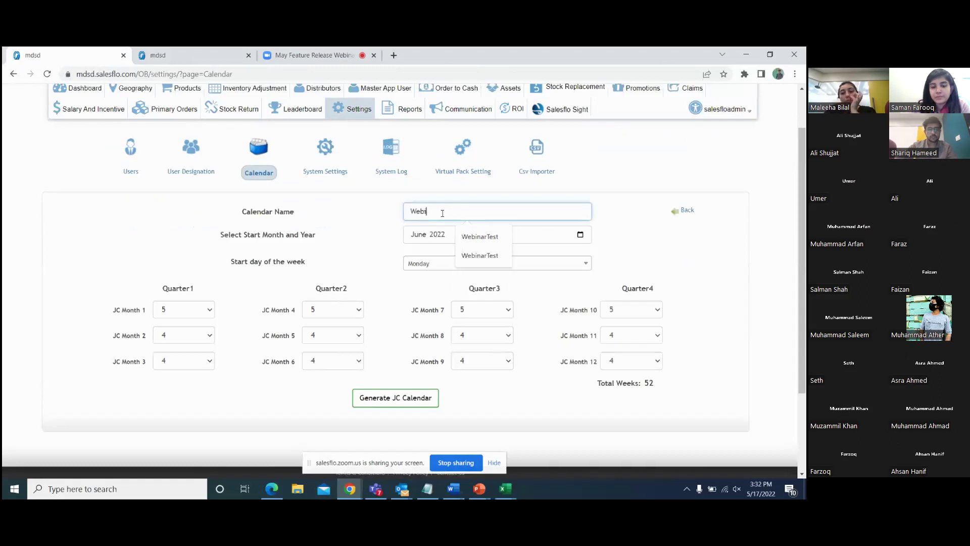
pyautogui.write('nar Test 2')
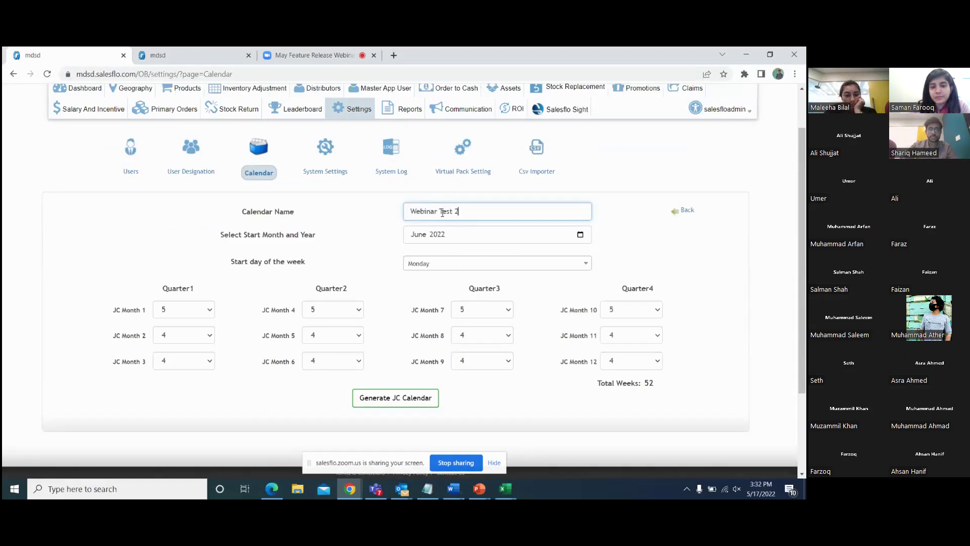
pyautogui.click(574, 239)
pyautogui.click(623, 245)
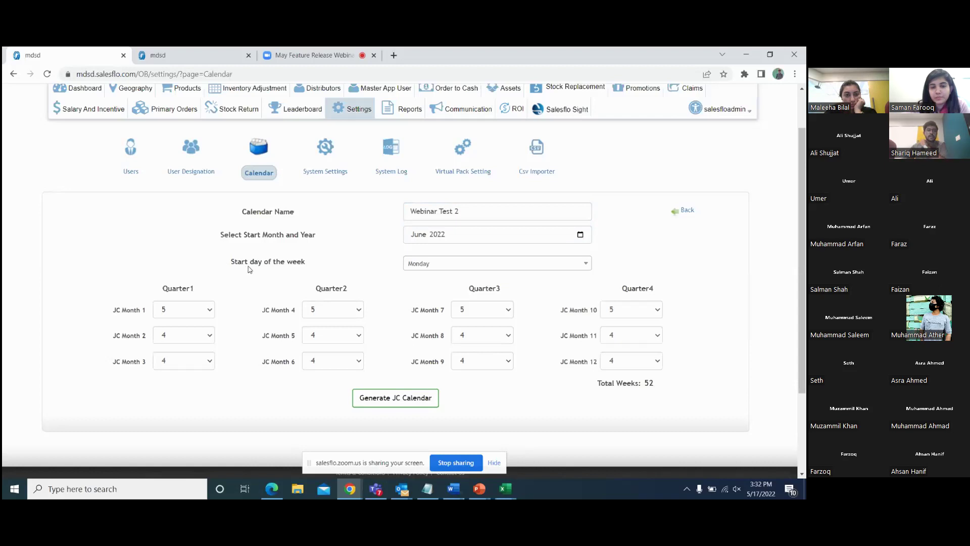
# Step: Set the calendar's start day of the week to Thursday
pyautogui.click(446, 265)
pyautogui.click(427, 331)
pyautogui.click(446, 264)
pyautogui.click(427, 349)
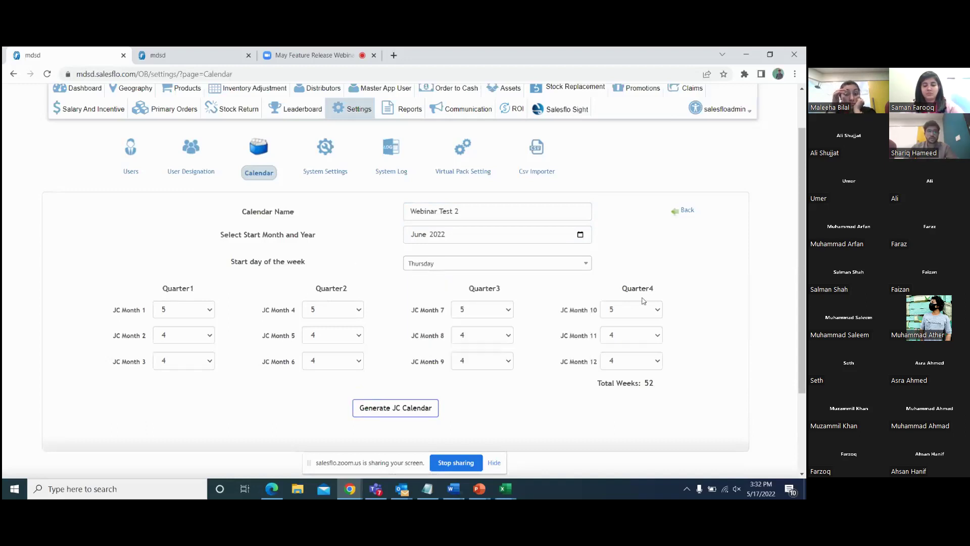
# Step: Set JC Month 1 to 4 weeks and JC Month 8 to 5 weeks
pyautogui.click(204, 311)
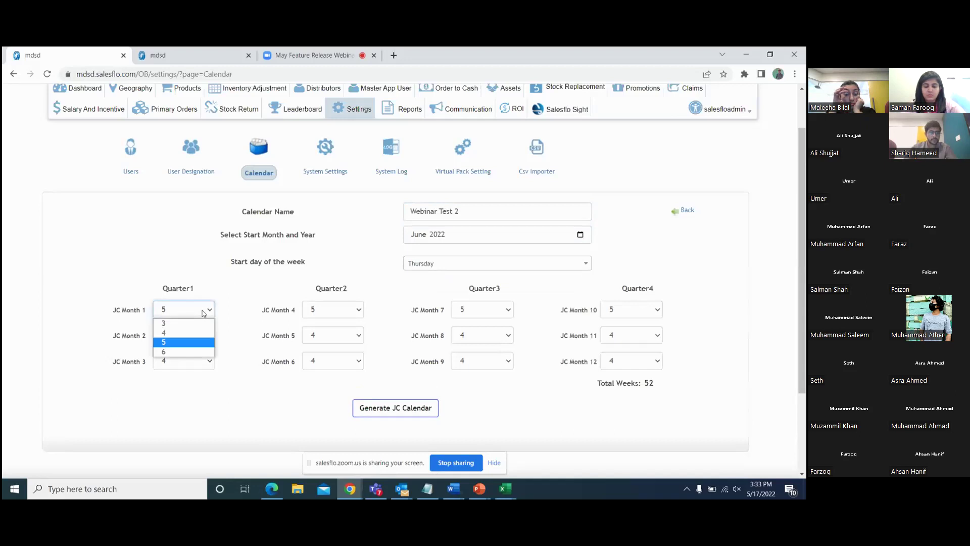
pyautogui.click(176, 333)
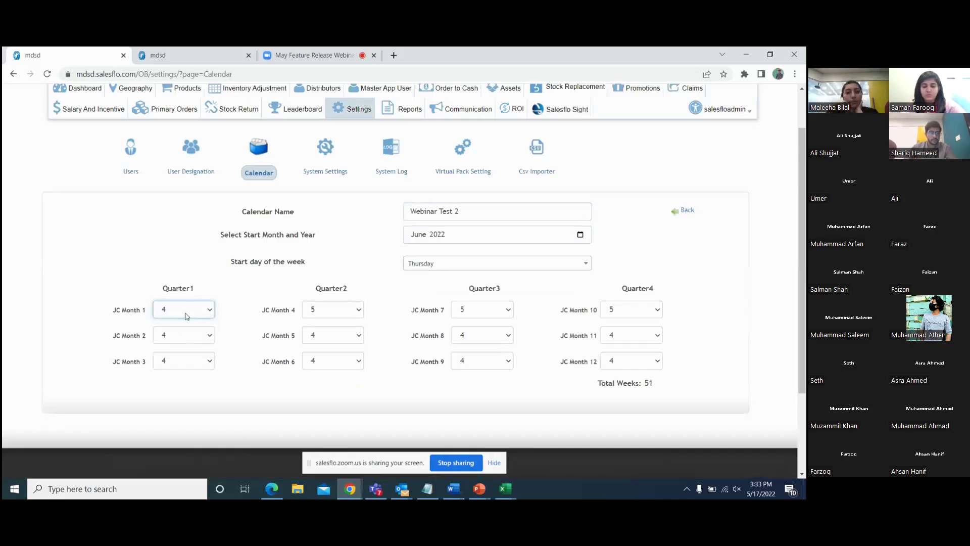
pyautogui.click(499, 341)
pyautogui.click(474, 368)
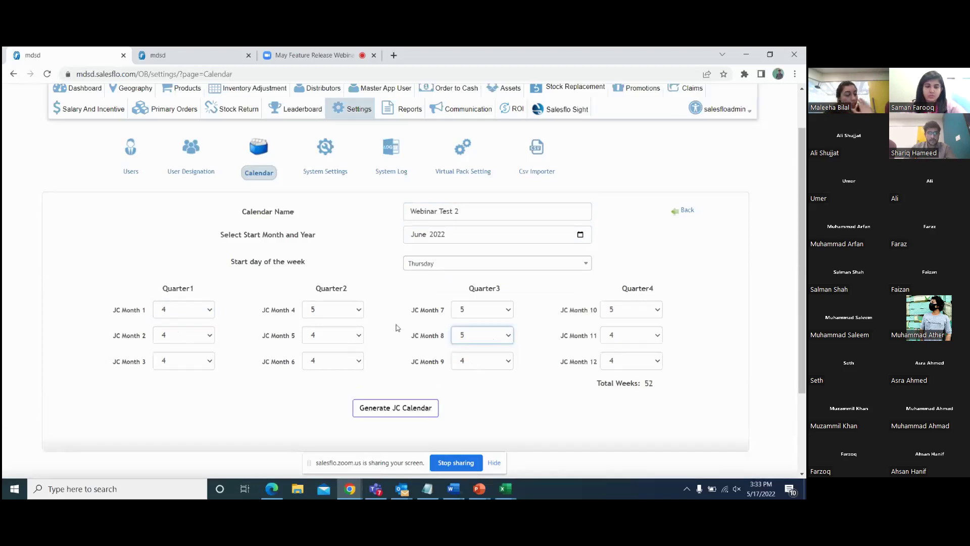
# Step: Set the calendar's start month and year to June 2025
pyautogui.scroll(-1, 397, 327)
pyautogui.click(581, 182)
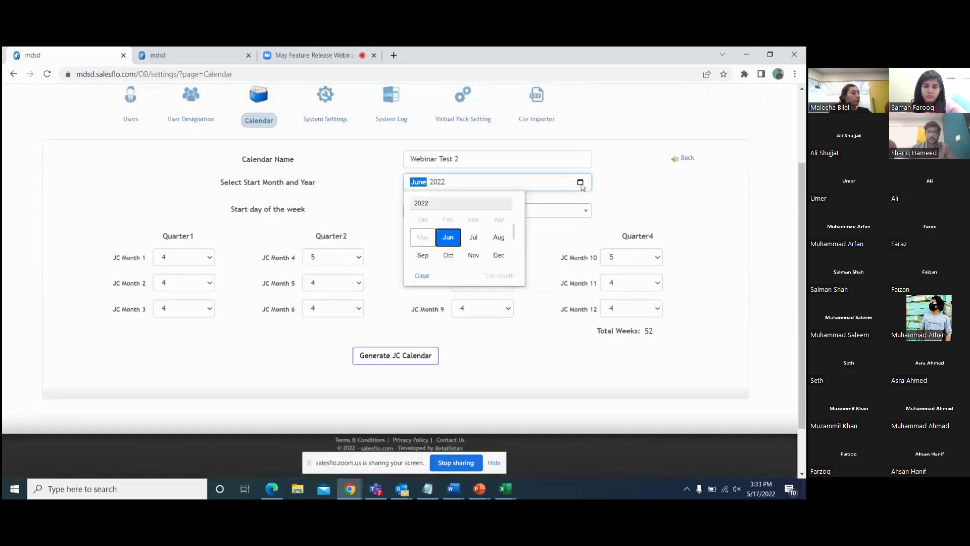
pyautogui.scroll(-1, 497, 238)
pyautogui.scroll(-1, 497, 241)
pyautogui.click(442, 250)
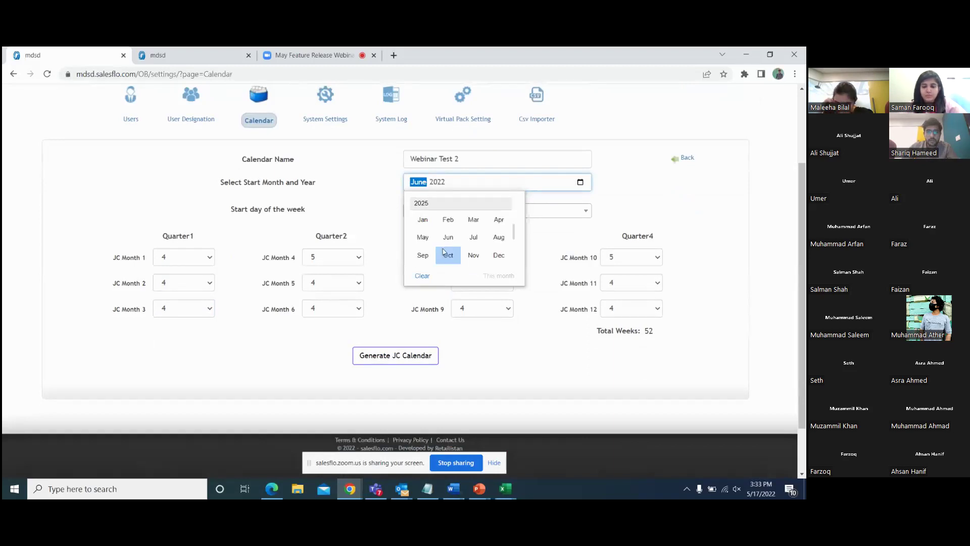
pyautogui.click(448, 238)
pyautogui.click(383, 193)
# Step: Generate the JC calendar and review the week dates in its four quarter tables
pyautogui.scroll(-1, 429, 297)
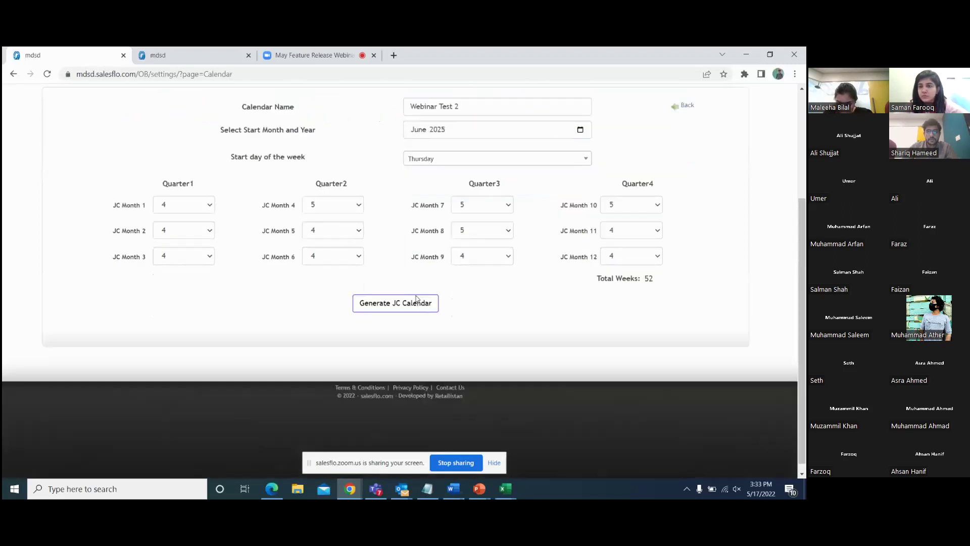
pyautogui.click(390, 309)
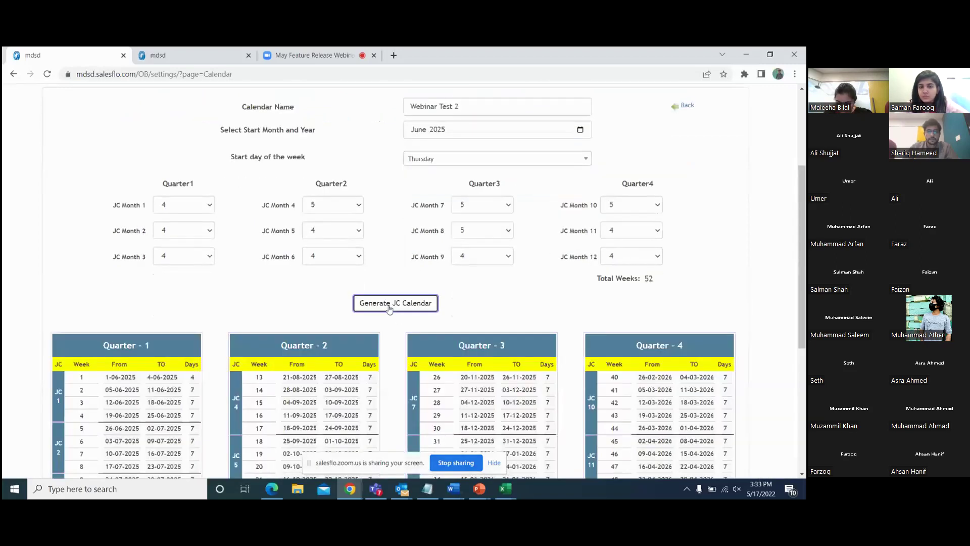
pyautogui.scroll(-3, 398, 234)
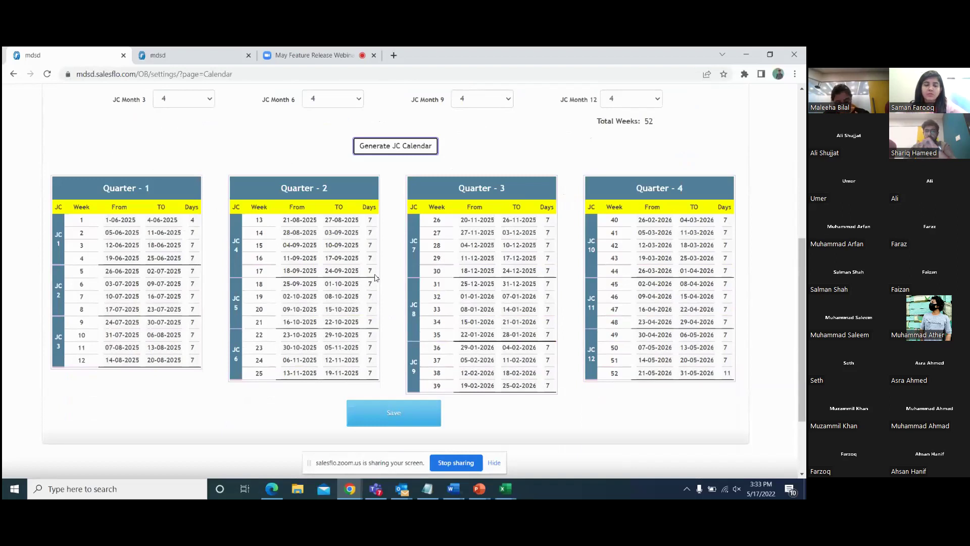
pyautogui.scroll(4, 395, 288)
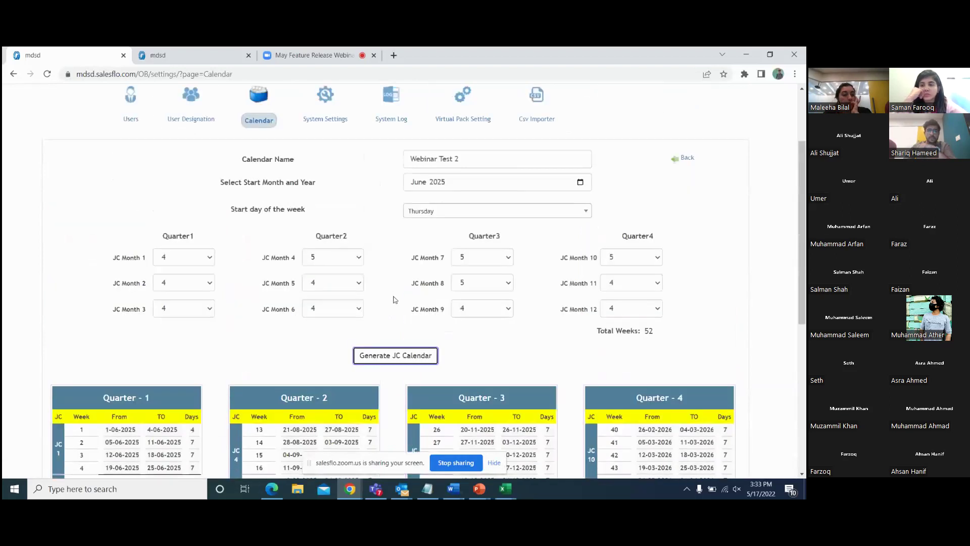
pyautogui.scroll(-2, 396, 293)
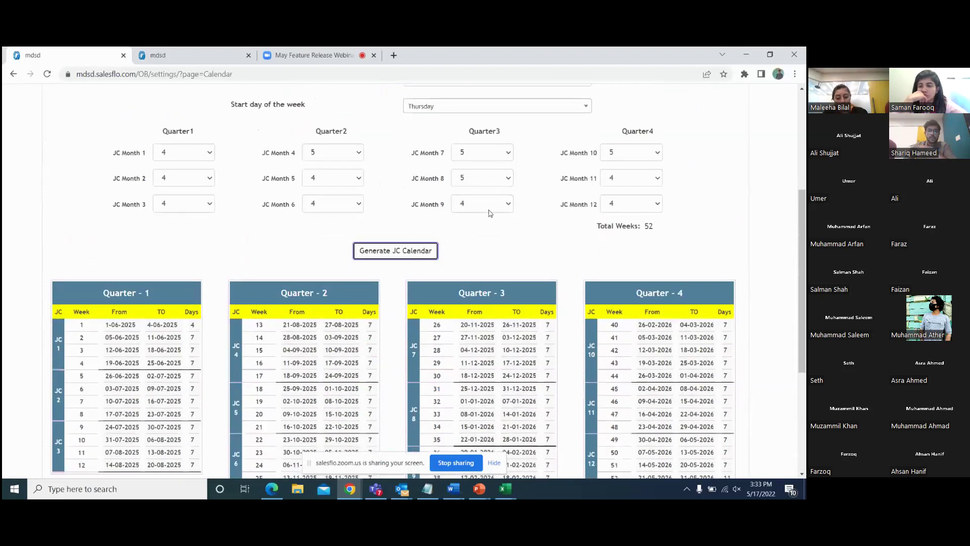
# Step: Set JC Month 8 to 3 weeks and JC Month 1 to 6 weeks, and generate the JC calendar again
pyautogui.click(490, 181)
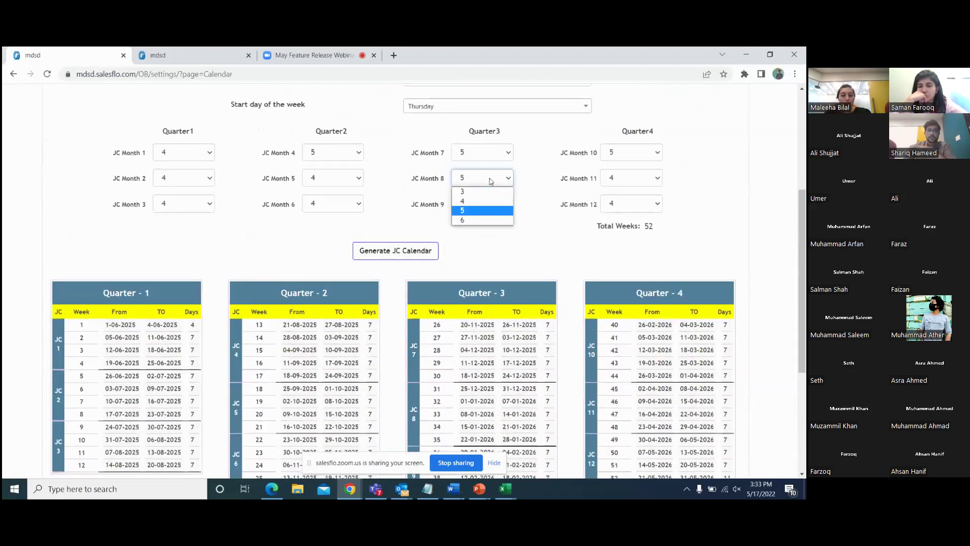
pyautogui.click(475, 191)
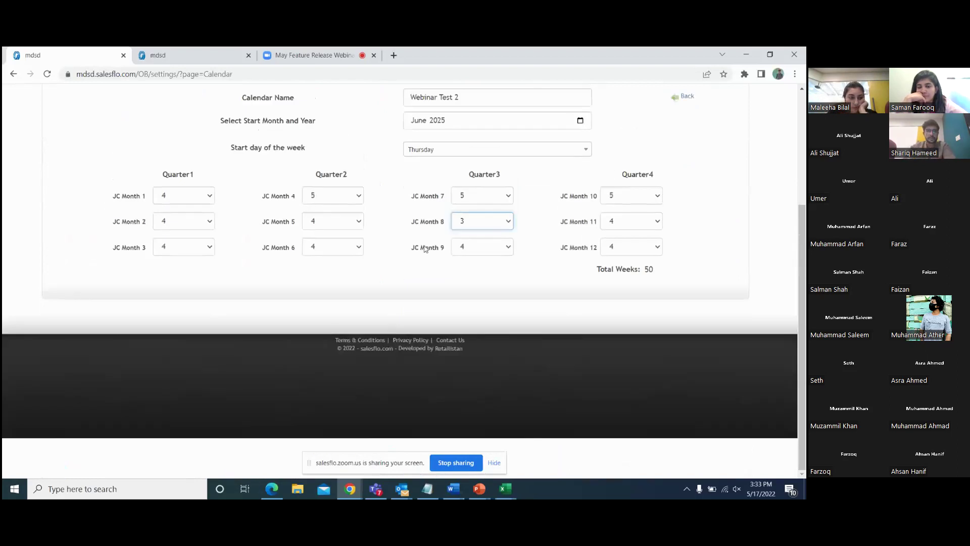
pyautogui.click(184, 199)
pyautogui.click(176, 228)
pyautogui.click(184, 199)
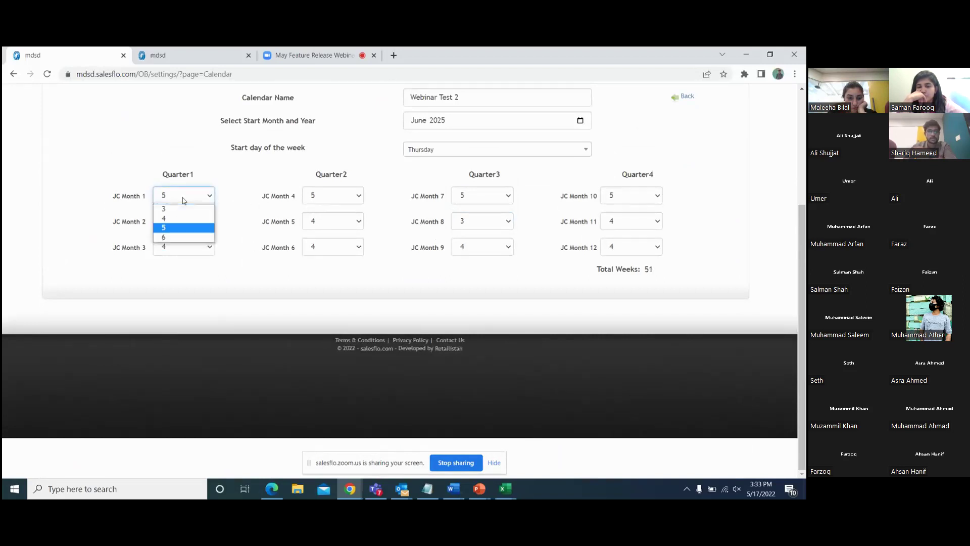
pyautogui.click(171, 237)
pyautogui.click(399, 299)
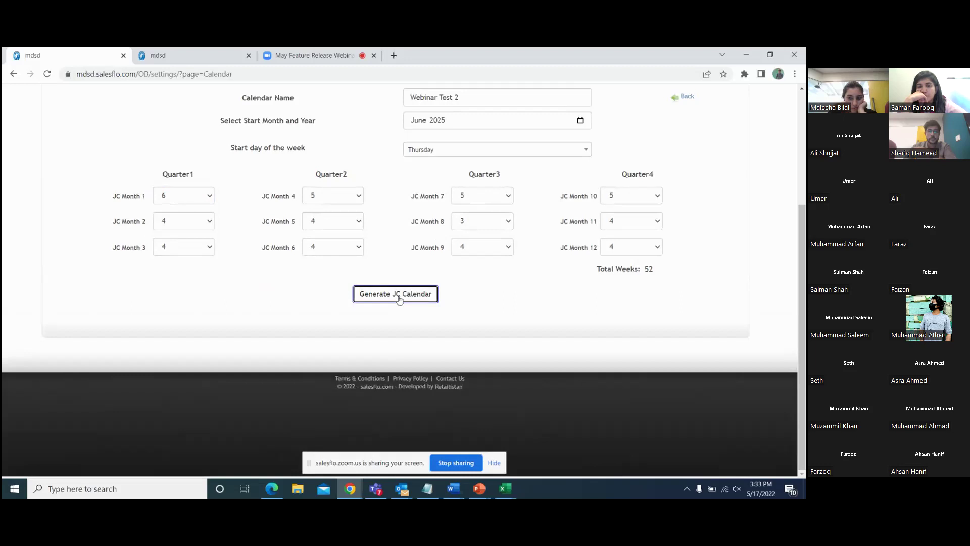
# Step: Check the total weeks and the four generated quarter tables, and save the Webinar Test 2 calendar
pyautogui.scroll(-2, 397, 253)
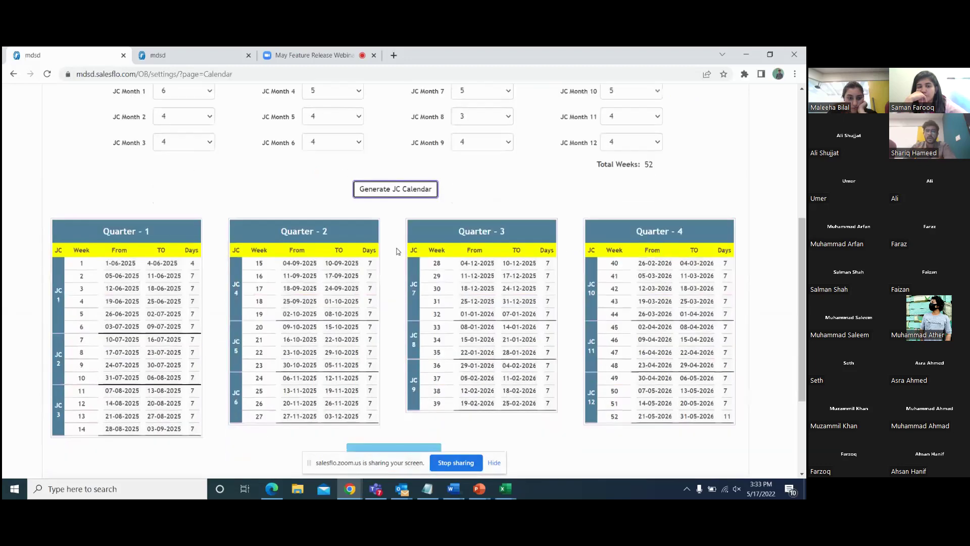
pyautogui.scroll(1, 396, 259)
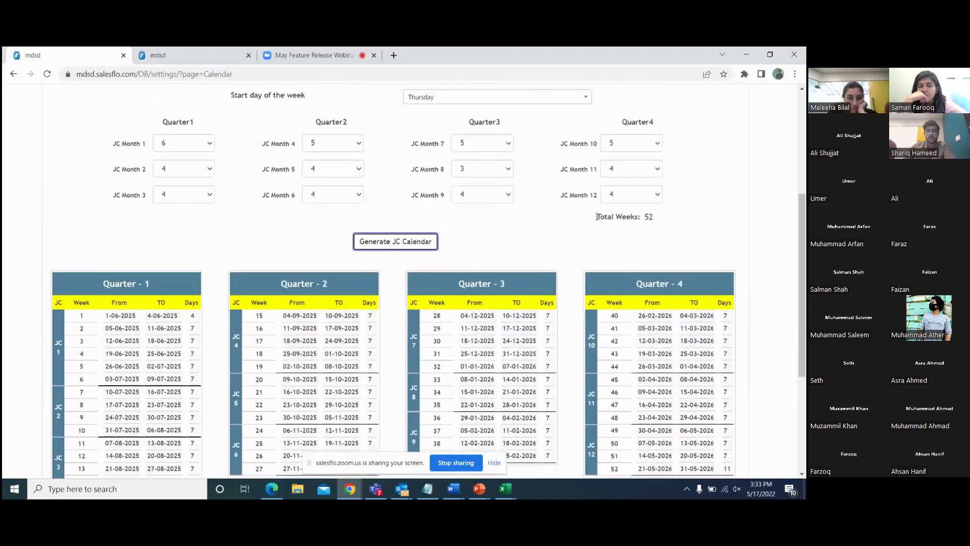
pyautogui.moveTo(598, 219); pyautogui.dragTo(666, 219)
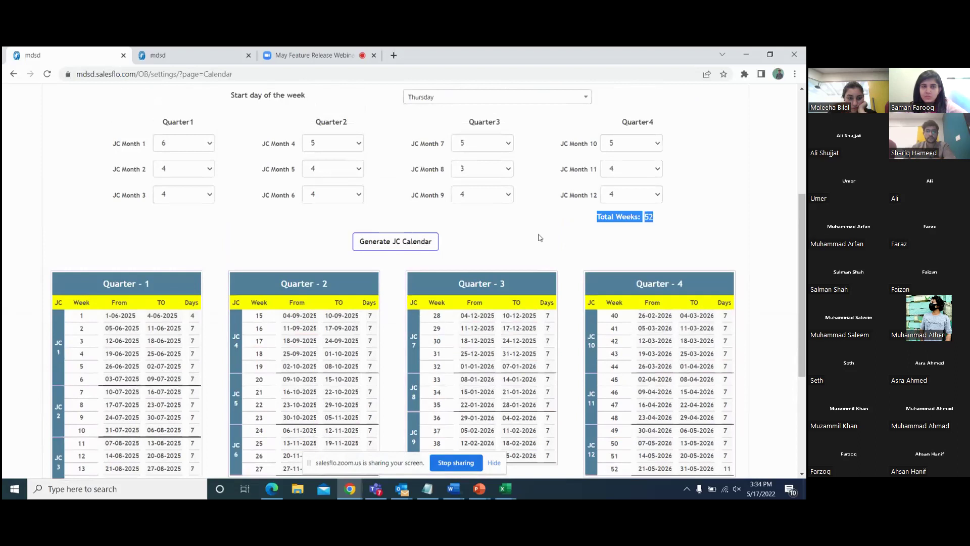
pyautogui.scroll(-3, 457, 238)
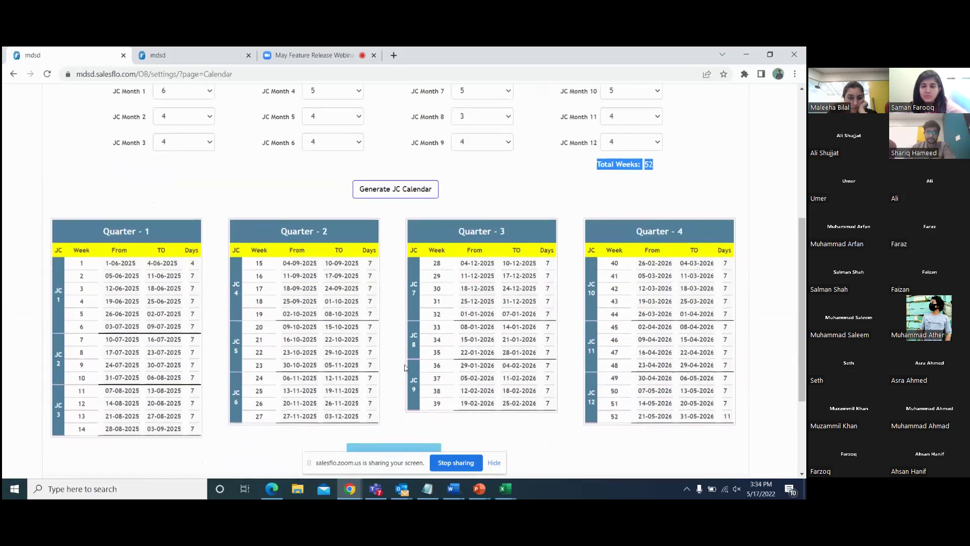
pyautogui.scroll(4, 395, 303)
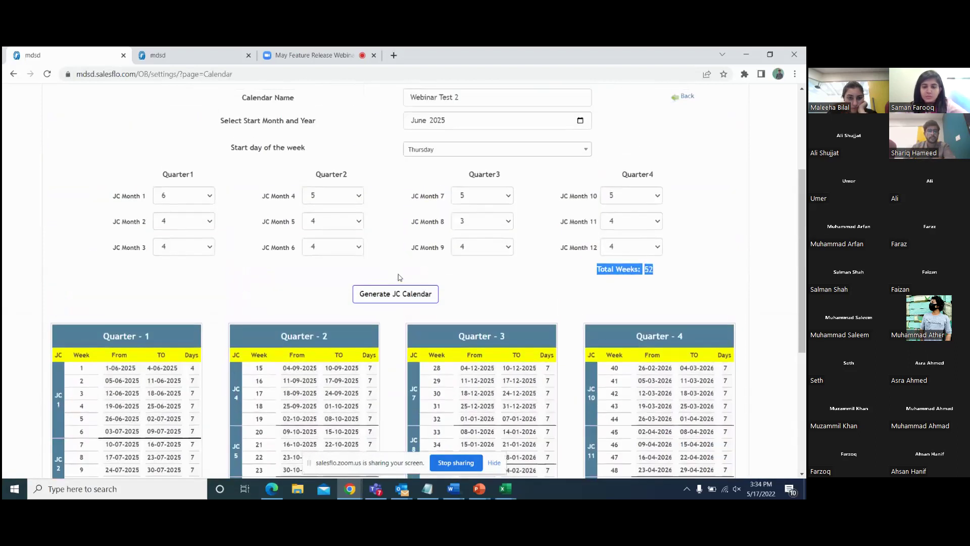
pyautogui.scroll(-4, 399, 225)
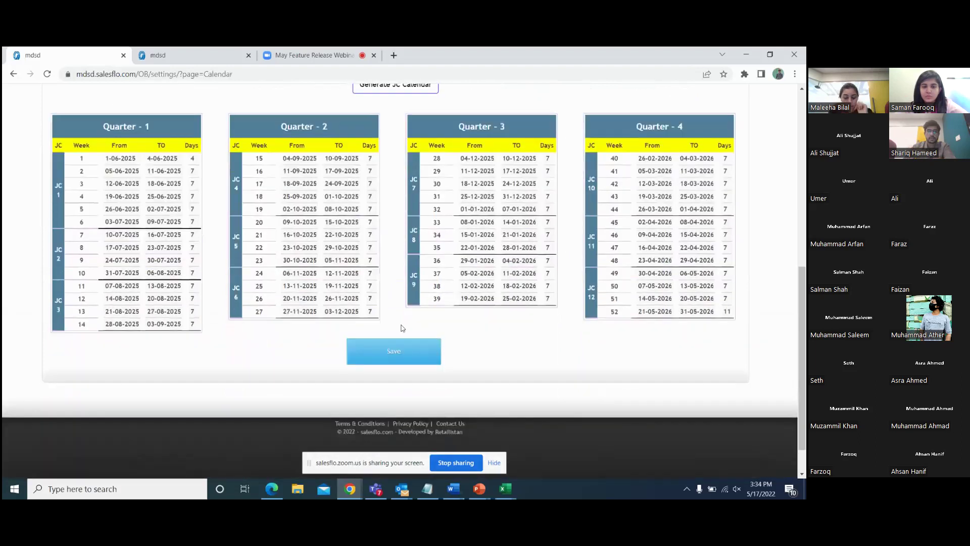
pyautogui.click(395, 353)
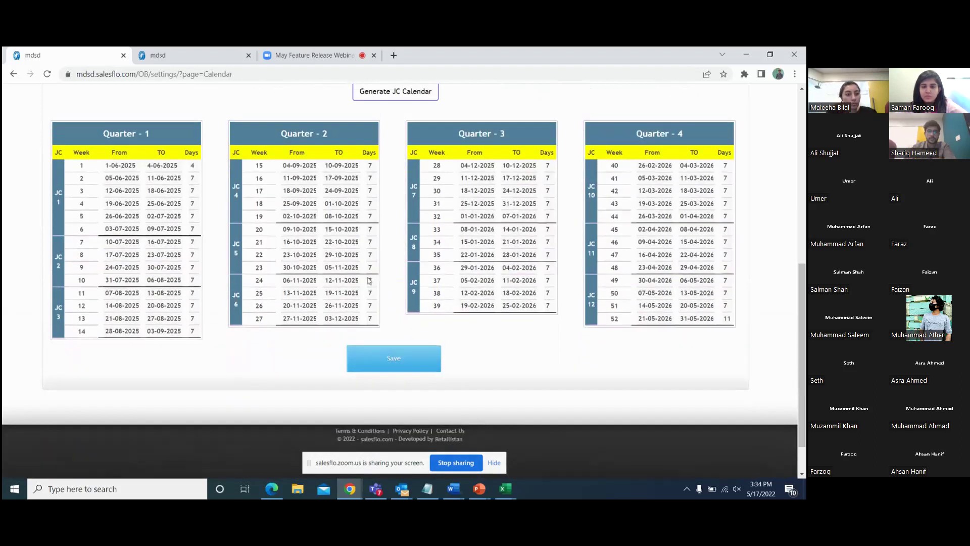
# Step: Reopen the saved Webinar Test 2 calendar from the calendar selection and review its settings and quarter tables
pyautogui.click(683, 264)
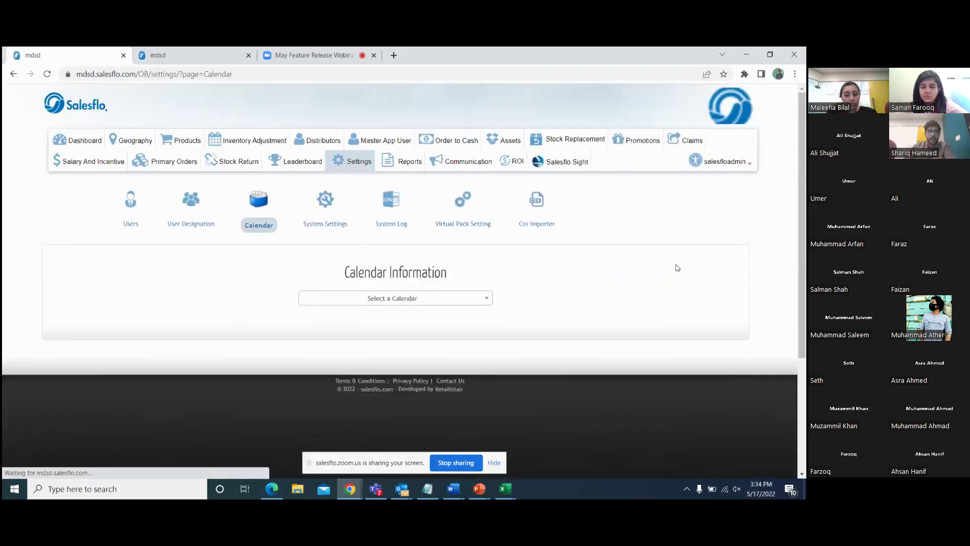
pyautogui.click(438, 297)
pyautogui.scroll(-1, 490, 269)
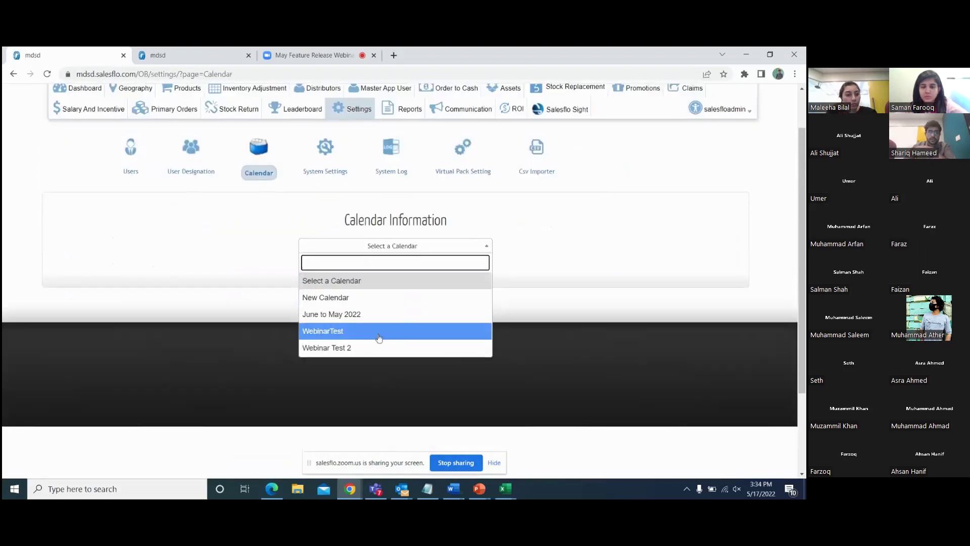
pyautogui.click(346, 349)
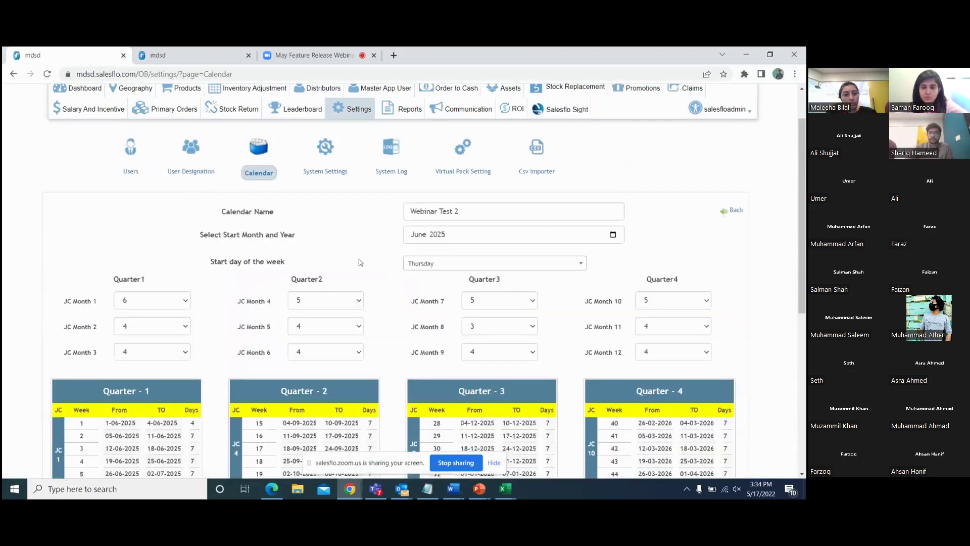
pyautogui.scroll(-5, 439, 241)
pyautogui.scroll(2, 360, 262)
pyautogui.scroll(-1, 359, 262)
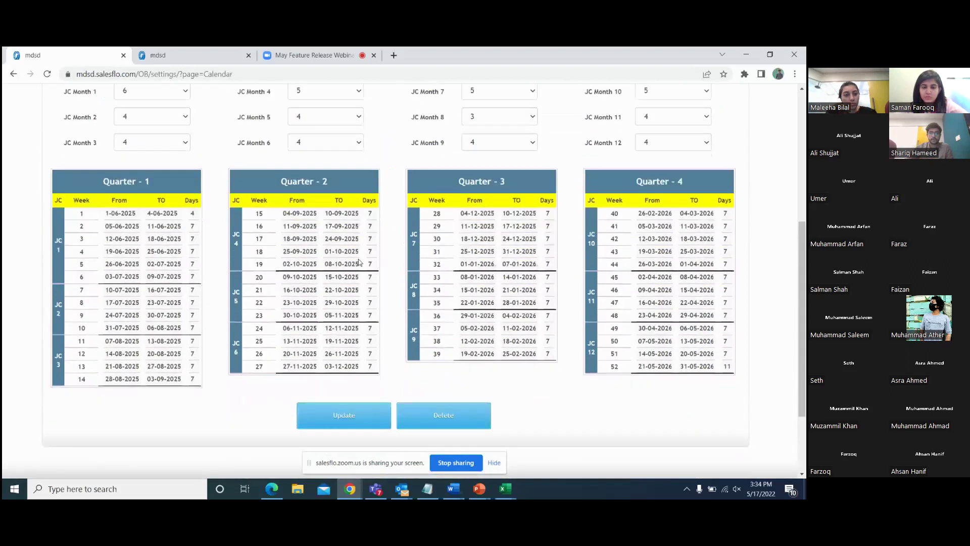
pyautogui.scroll(-1, 360, 262)
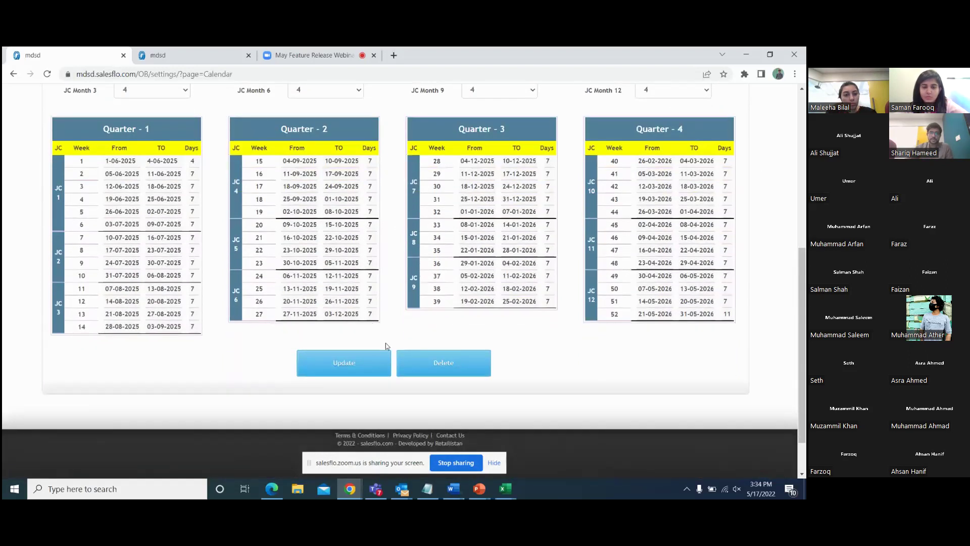
pyautogui.scroll(4, 394, 310)
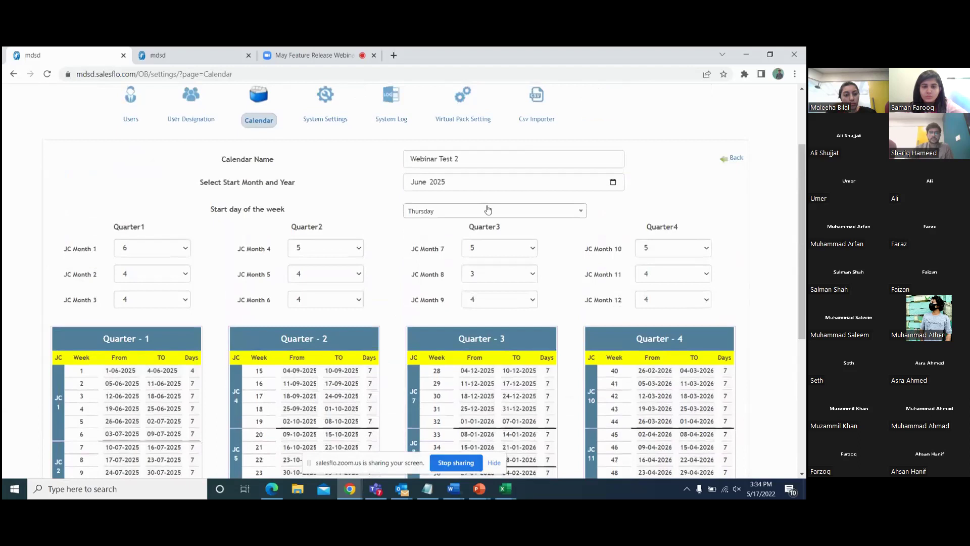
# Step: Set the start day of the week to Tuesday, regenerate the JC calendar and update the saved calendar
pyautogui.click(456, 212)
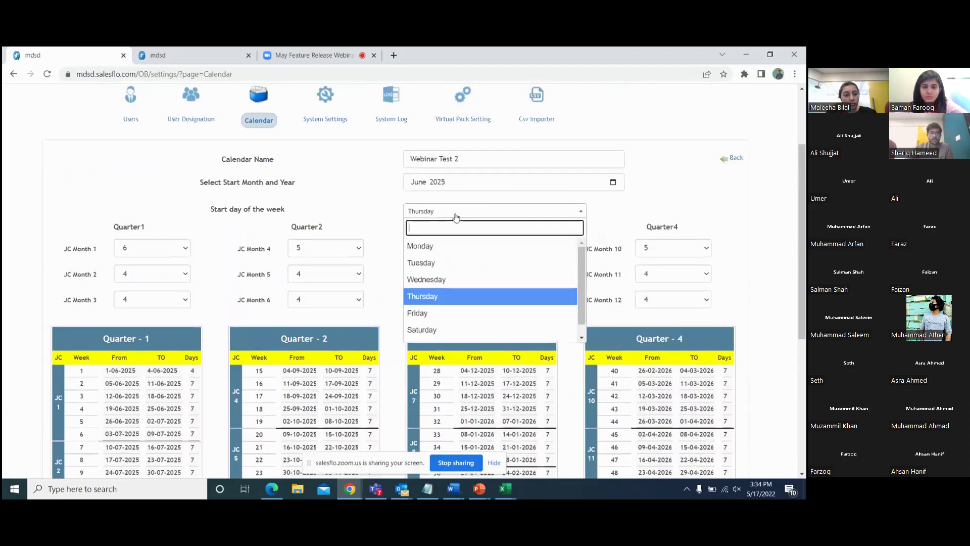
pyautogui.click(433, 263)
pyautogui.click(383, 337)
pyautogui.scroll(-5, 386, 299)
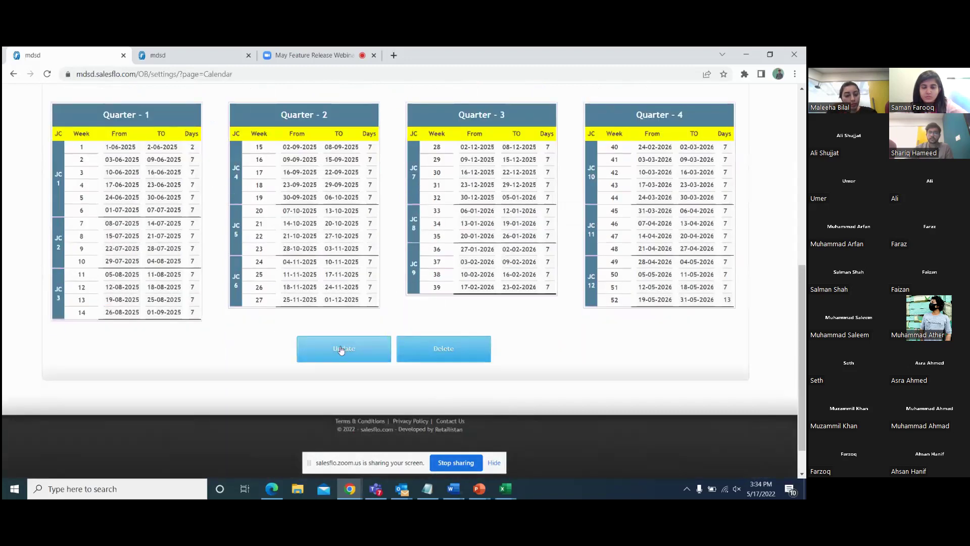
pyautogui.click(341, 349)
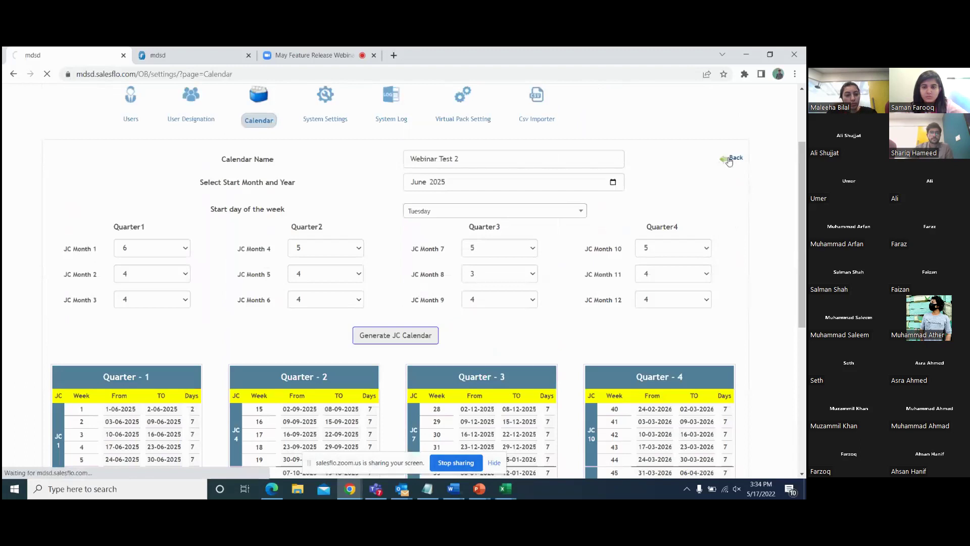
# Step: Open Webinar Test 2 again and examine its start day of the week and the week dates in each quarter
pyautogui.click(376, 297)
pyautogui.click(346, 400)
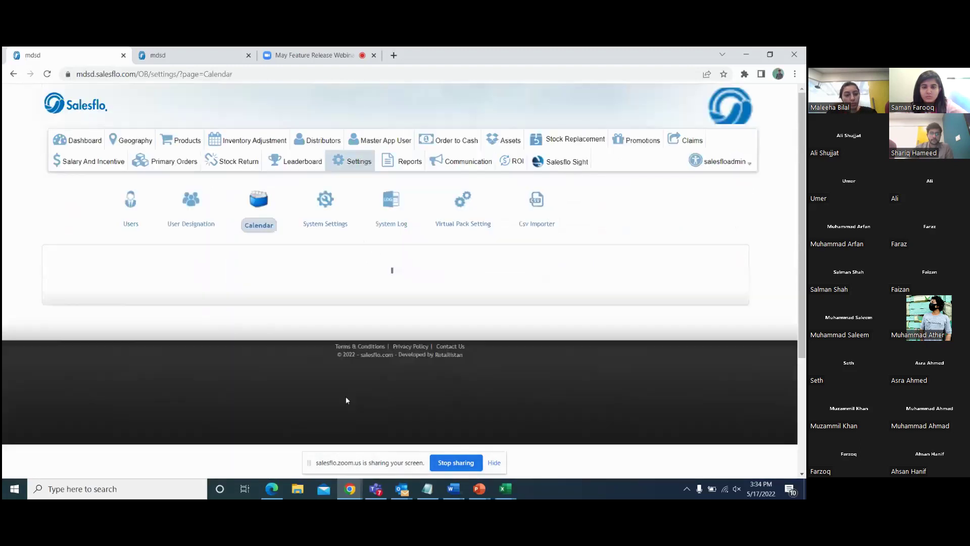
pyautogui.scroll(-6, 384, 273)
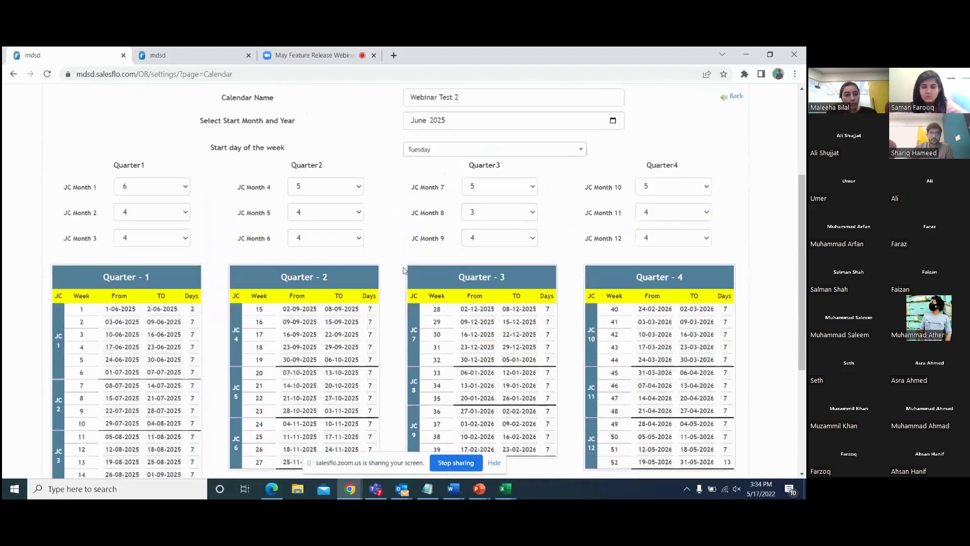
pyautogui.scroll(4, 394, 274)
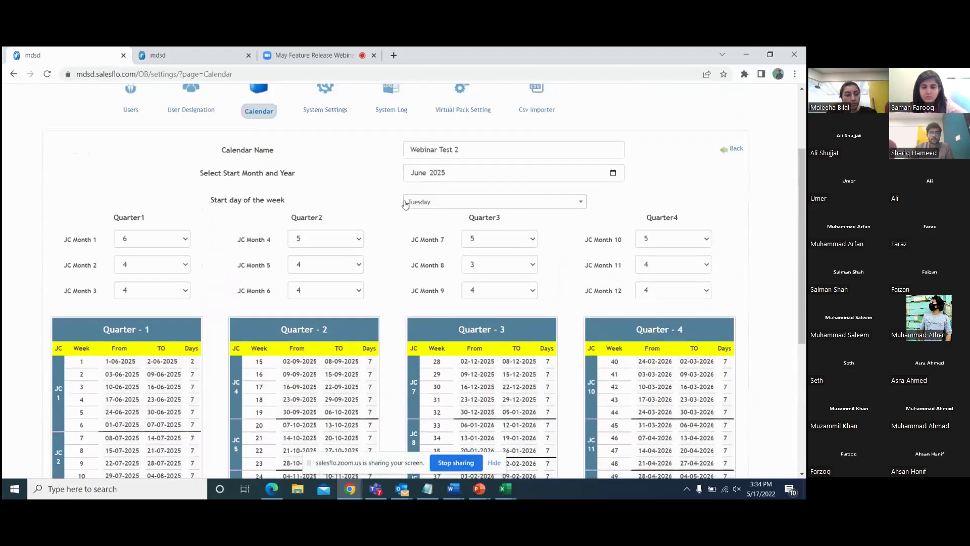
pyautogui.scroll(-3, 393, 225)
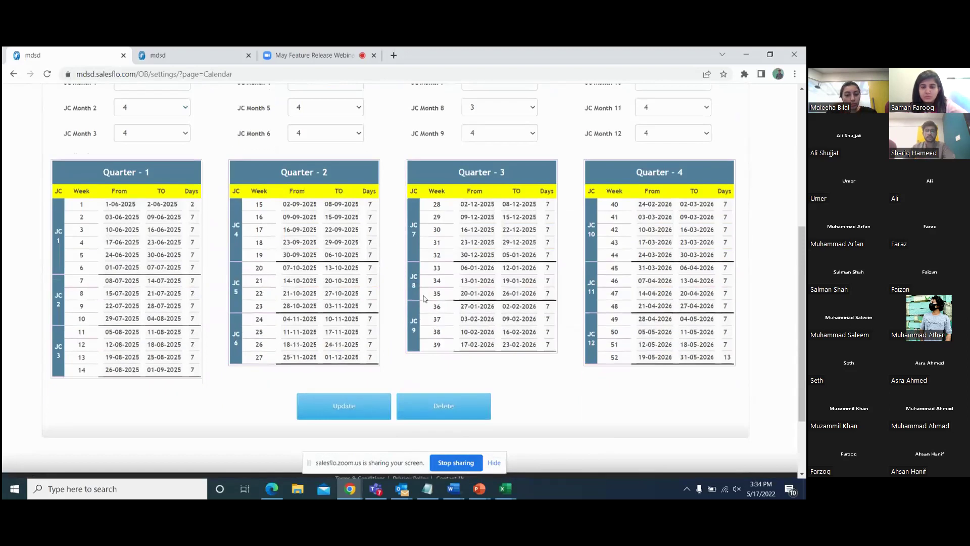
pyautogui.scroll(4, 392, 343)
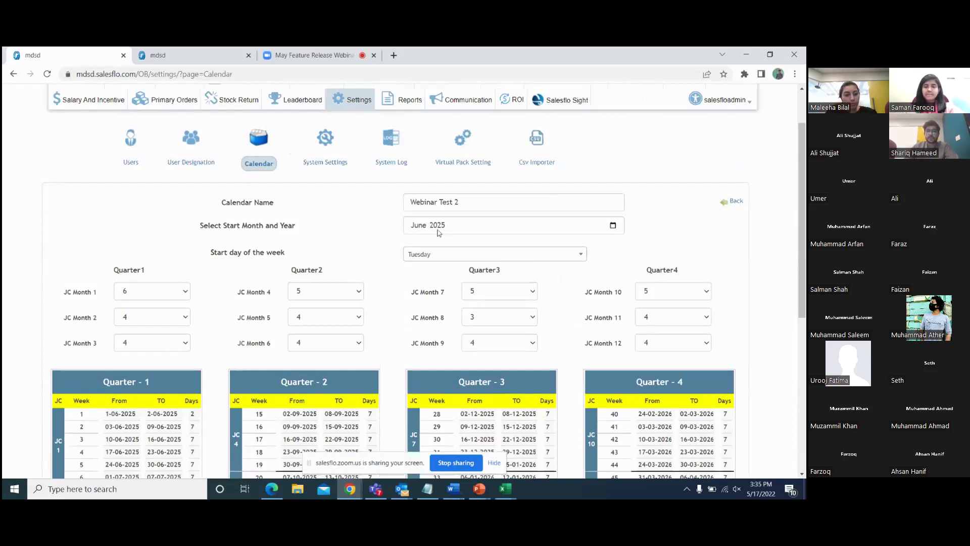
pyautogui.scroll(-2, 390, 285)
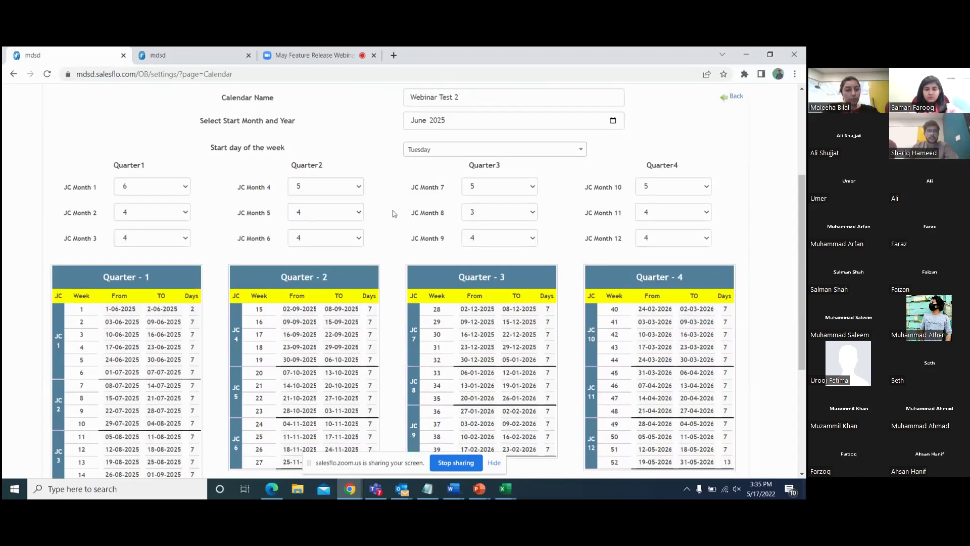
# Step: Try June 2022 as the calendar's start month and year, and return to the calendar selection without updating
pyautogui.scroll(2, 395, 213)
pyautogui.click(418, 224)
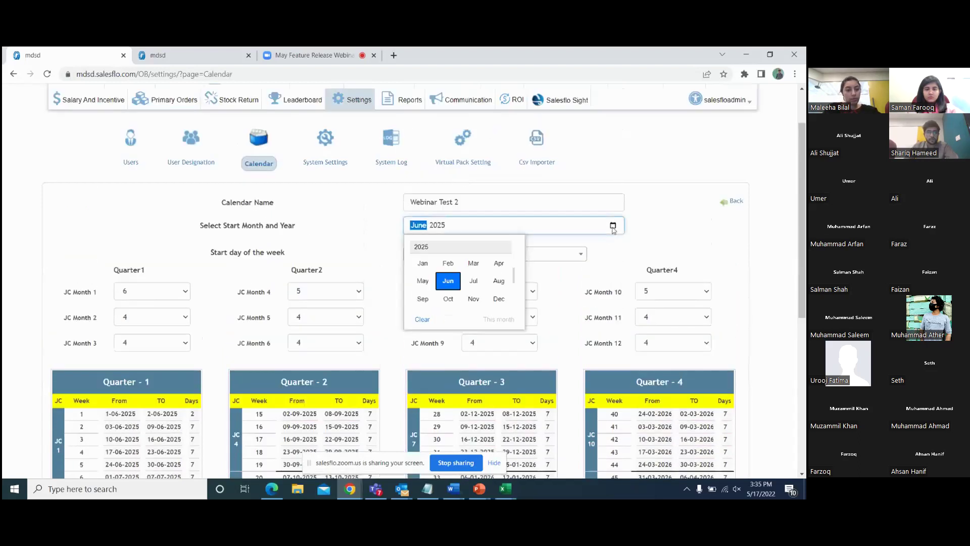
pyautogui.scroll(1, 499, 280)
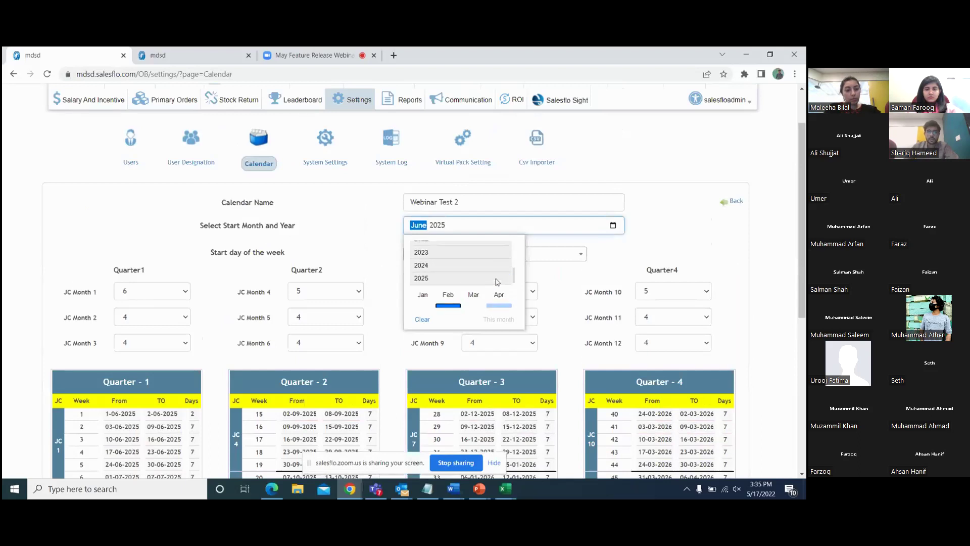
pyautogui.click(440, 247)
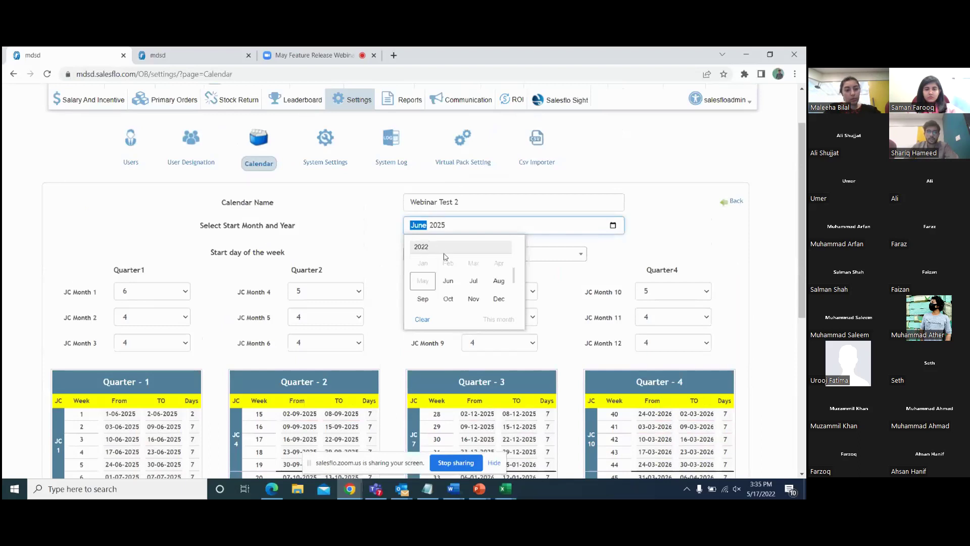
pyautogui.click(454, 287)
pyautogui.click(736, 202)
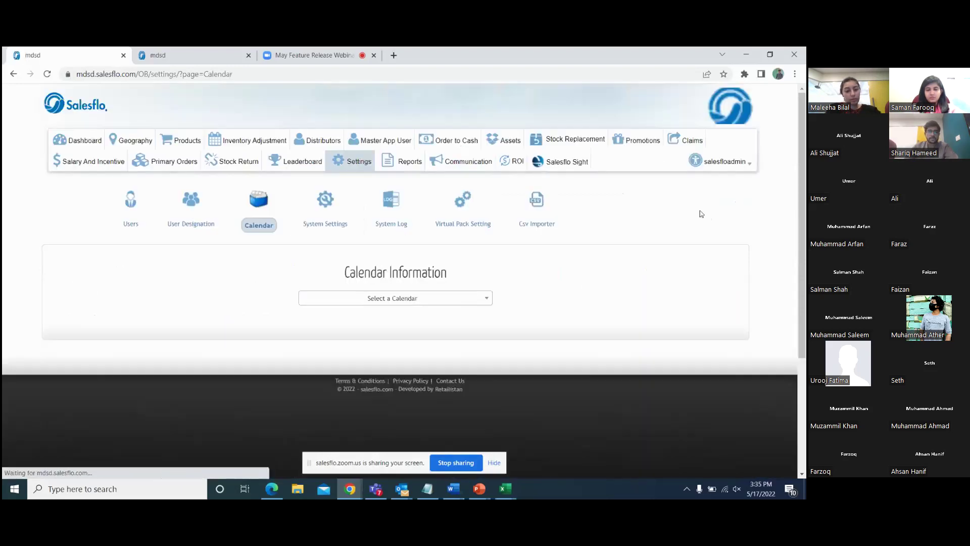
# Step: Switch to the Zoom webinar, mute the microphone and stop sharing the screen
pyautogui.click(313, 55)
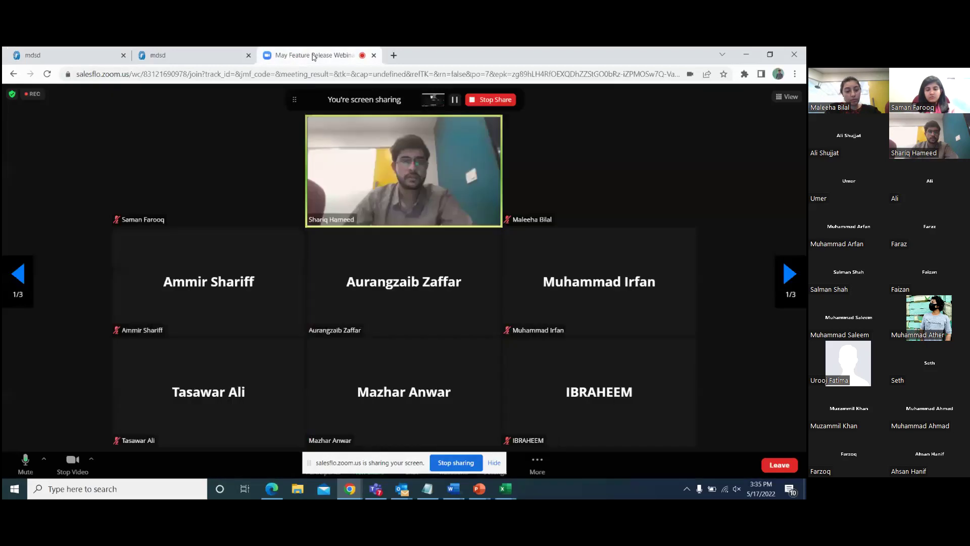
pyautogui.click(26, 465)
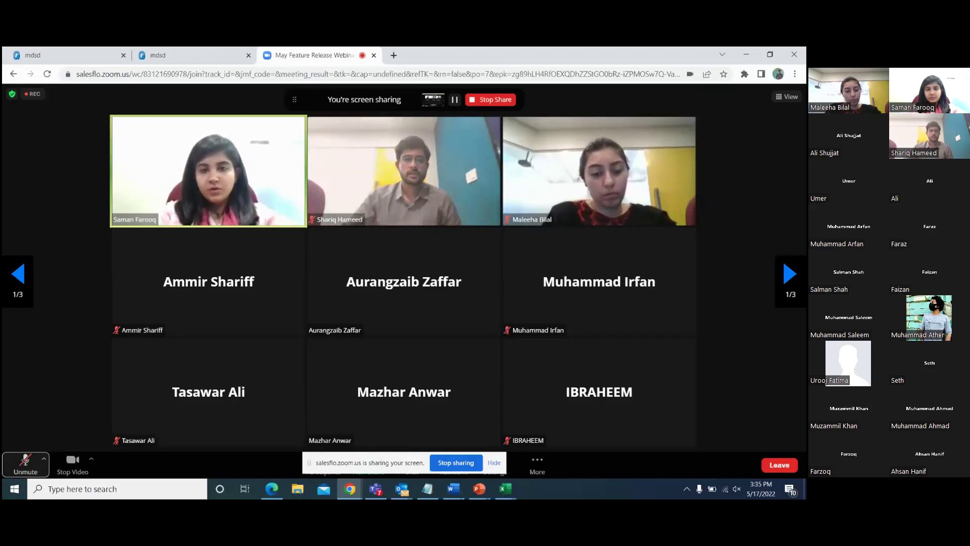
pyautogui.click(456, 463)
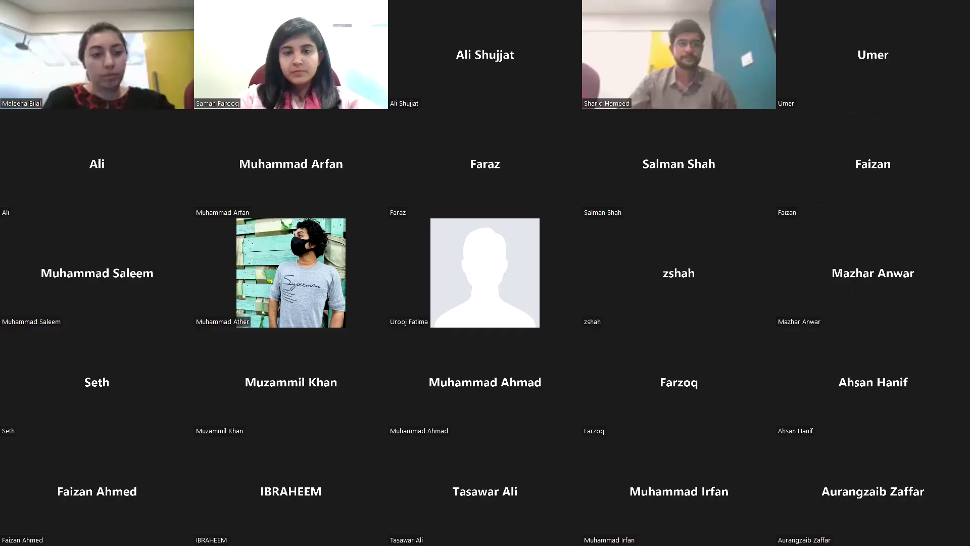